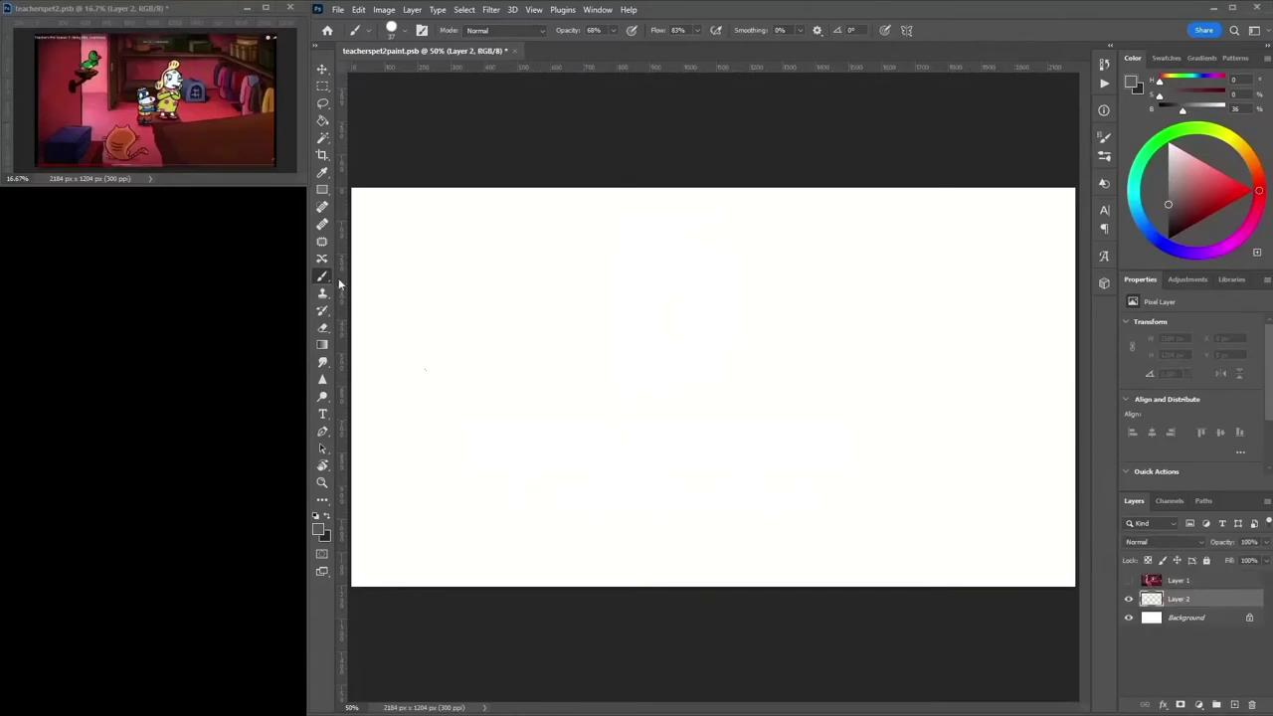
Fill the canvas mid grey and, on a new layer, rough in a rectangle, the diagonal counter edge and a curled cat.
key(alt+BackSpace)
key(ctrl+shift+alt+n)
drag(685, 330, 677, 383)
drag(691, 284, 736, 386)
drag(1074, 382, 818, 455)
drag(820, 457, 900, 585)
drag(819, 460, 835, 584)
mouse_move(721, 542)
mouse_down()
mouse_move(686, 512)
mouse_move(706, 557)
mouse_up()
drag(716, 542, 761, 552)
Shift the cat sketch up-left, thicken the counter edge and retrace the cat outline in near-black.
key(ctrl+minus)
key(v)
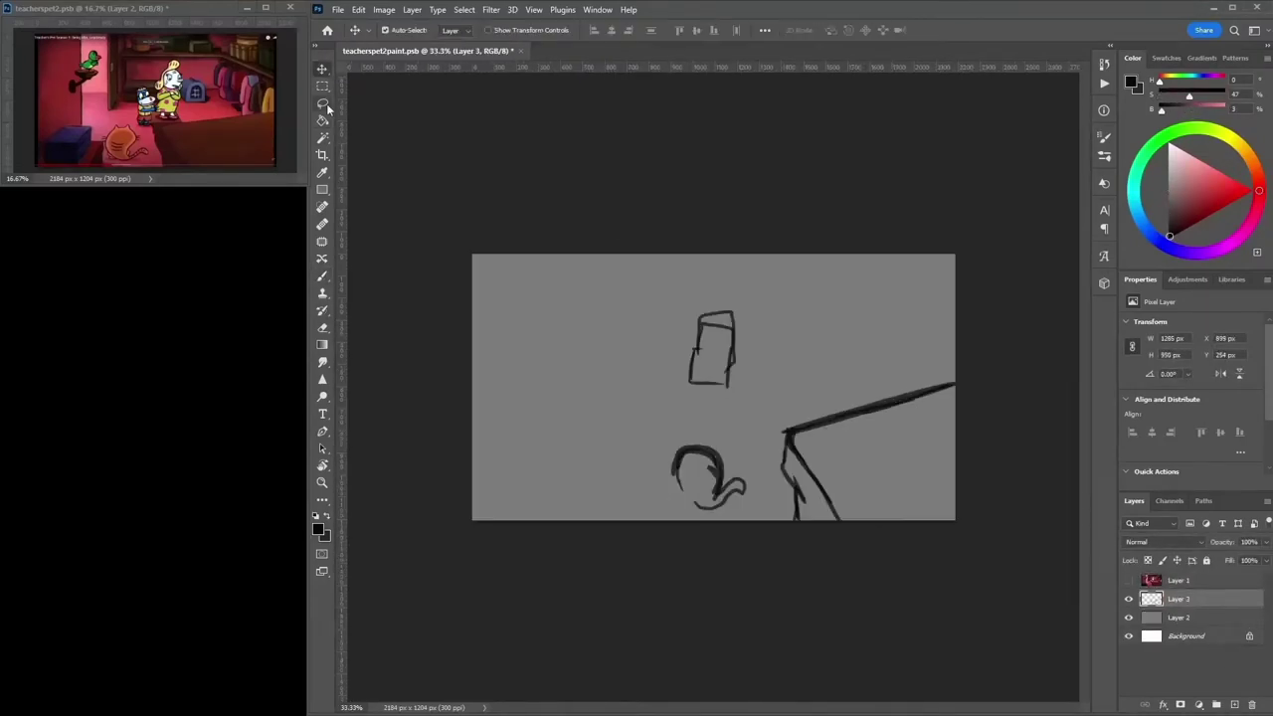
mouse_move(736, 485)
mouse_down()
mouse_move(687, 470)
mouse_move(953, 386)
mouse_move(712, 459)
mouse_up()
key(b)
mouse_move(724, 453)
mouse_down()
mouse_move(943, 384)
mouse_move(727, 479)
mouse_move(810, 546)
mouse_move(743, 489)
mouse_move(791, 472)
mouse_move(802, 437)
mouse_move(777, 455)
mouse_up()
alt+click(845, 432)
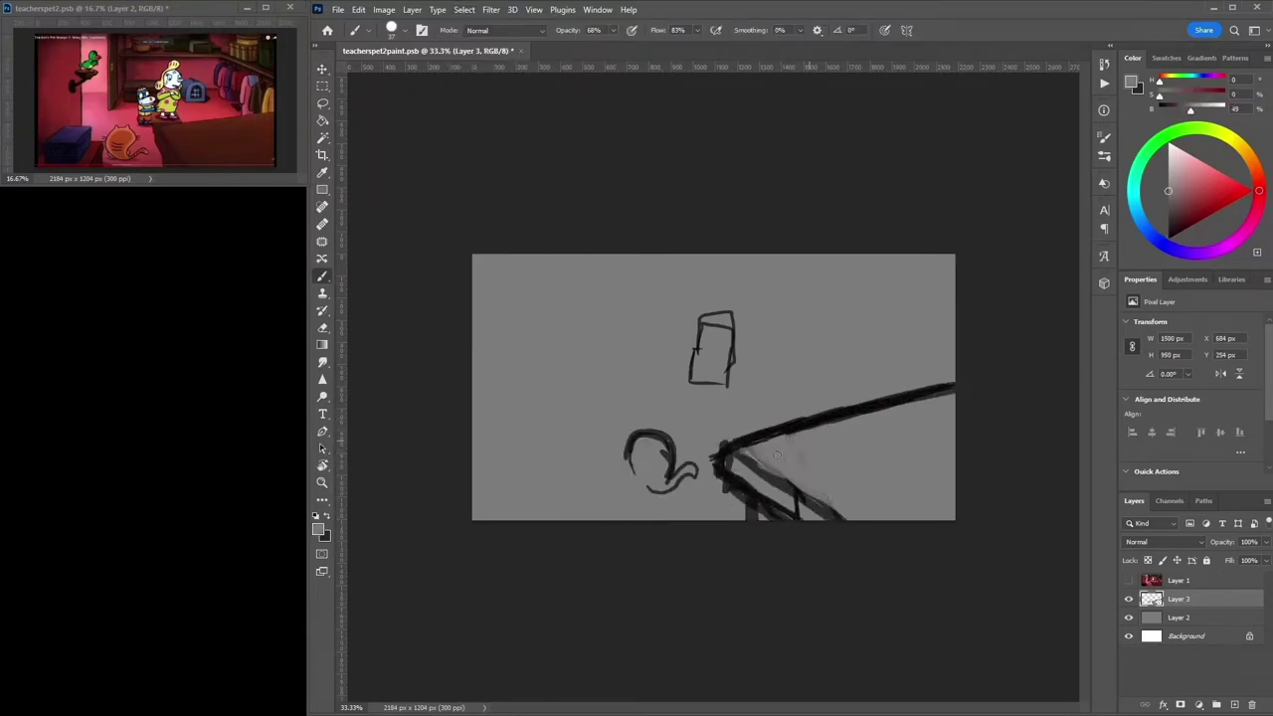
alt+click(738, 479)
drag(644, 434, 572, 515)
Sketch a box left of the cat with a lamp on a pole above it.
drag(531, 464, 601, 455)
drag(494, 426, 549, 486)
drag(475, 468, 545, 513)
mouse_move(478, 428)
mouse_down()
mouse_move(561, 453)
mouse_move(557, 469)
mouse_up()
mouse_move(523, 422)
mouse_down()
mouse_move(533, 300)
mouse_move(506, 339)
mouse_up()
drag(525, 289, 552, 308)
Add back-wall lines, a right-hand pole, an arched cabinet and a long shelf line near the top.
drag(666, 324, 664, 378)
drag(607, 257, 592, 358)
drag(607, 323, 651, 318)
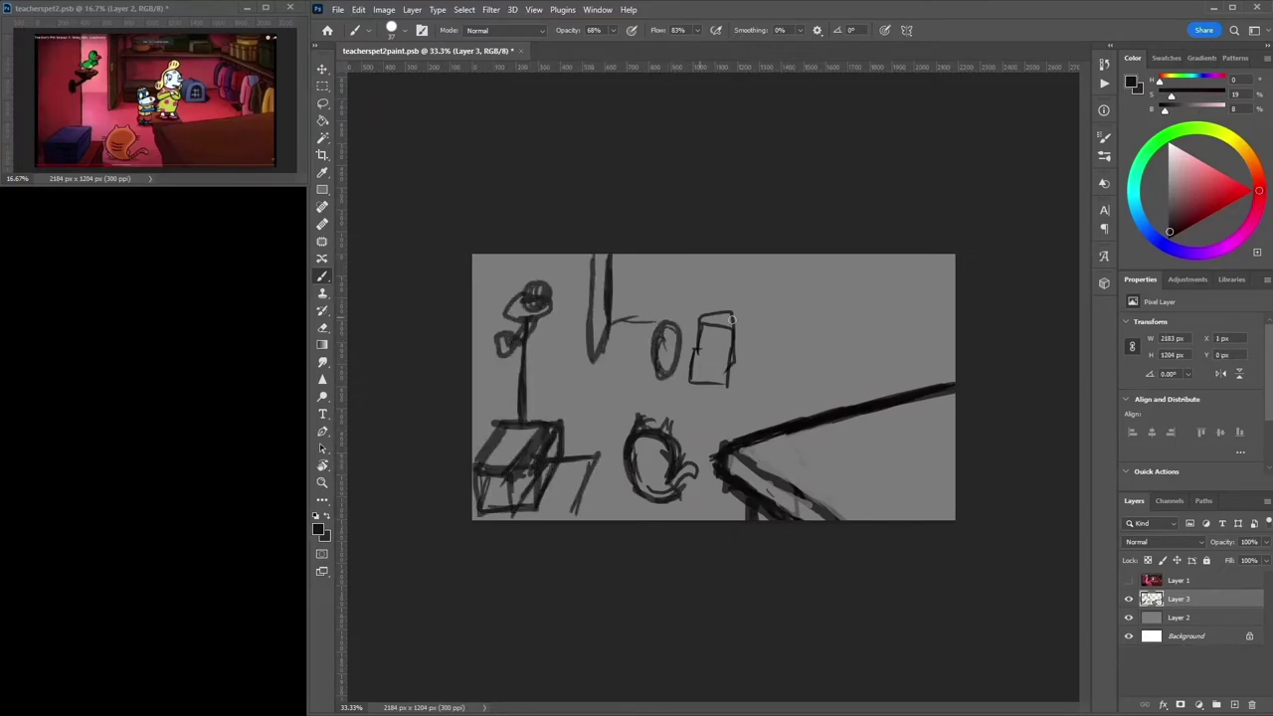
drag(867, 255, 869, 342)
drag(861, 299, 955, 356)
mouse_move(776, 317)
mouse_down()
mouse_move(786, 360)
mouse_move(746, 366)
mouse_up()
drag(820, 338, 901, 390)
drag(821, 299, 955, 343)
drag(855, 298, 587, 308)
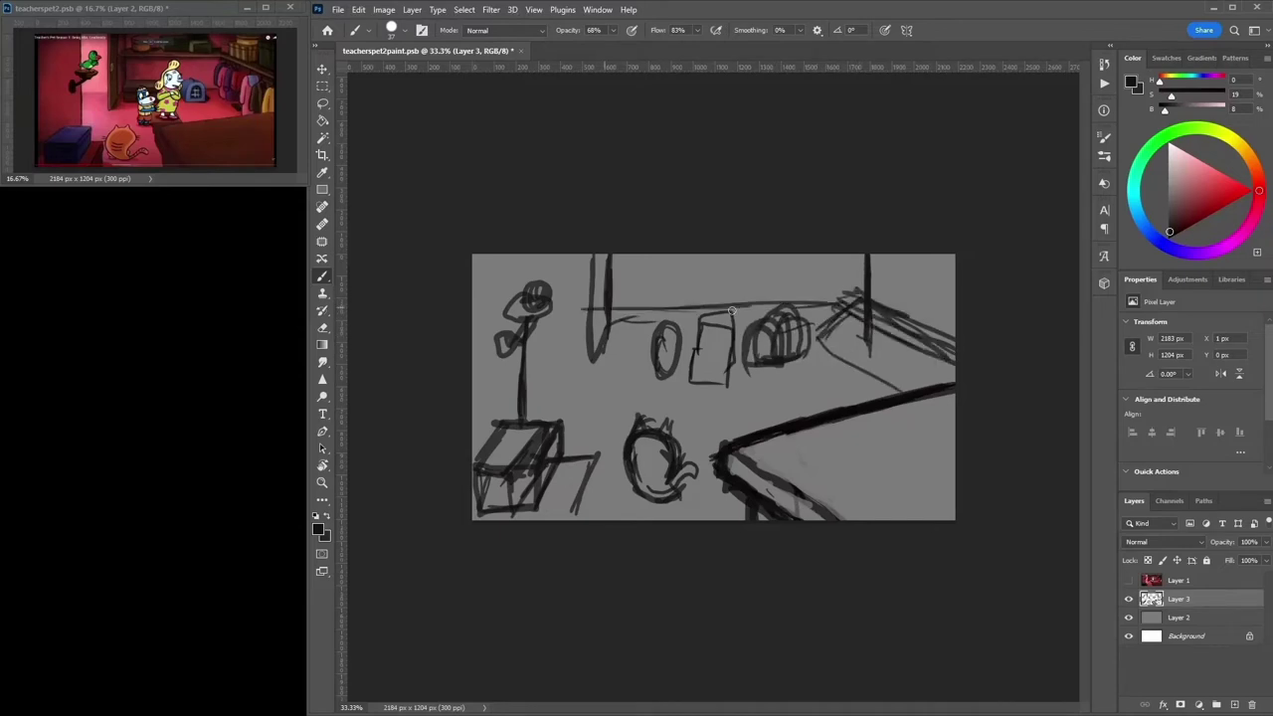
On a new layer with a pressure-sensitive hard round brush, sketch the tall figure's head, body and arm.
key(ctrl+plus)
key(ctrl+plus)
key(ctrl+shift+alt+n)
right_click(766, 379)
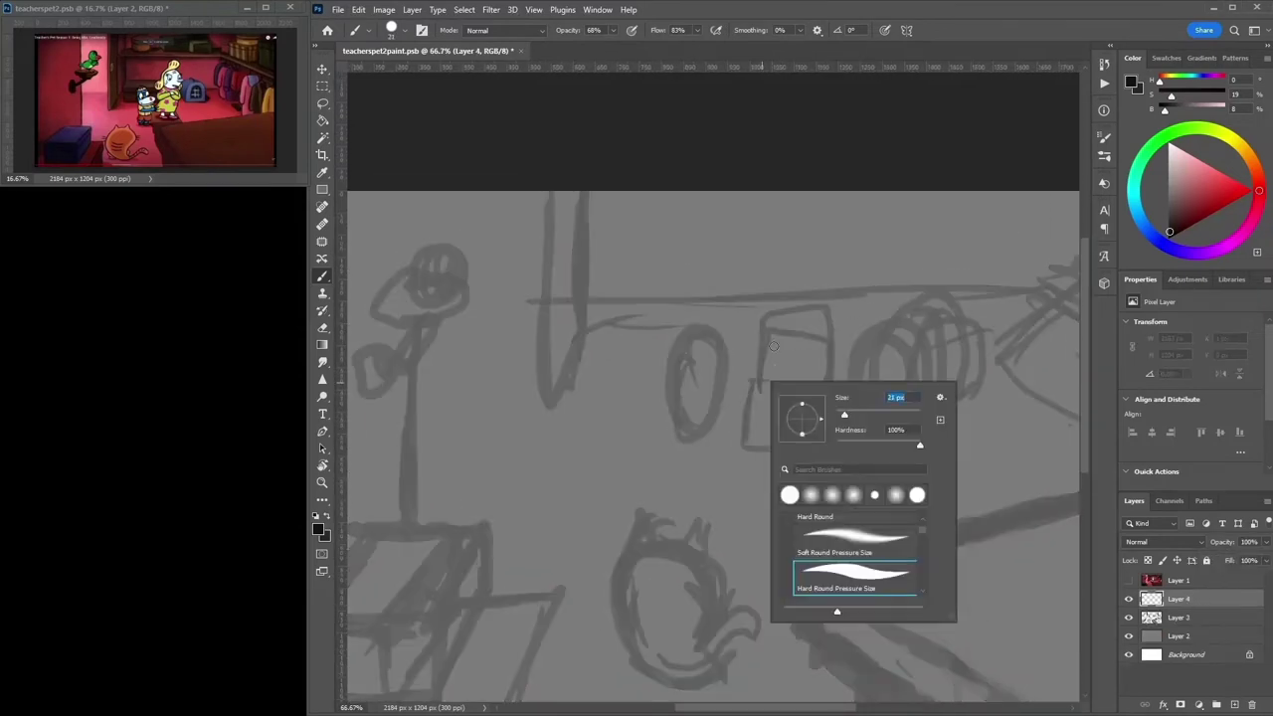
click(839, 568)
drag(822, 304, 821, 308)
mouse_move(764, 370)
mouse_down()
mouse_move(777, 409)
mouse_move(756, 456)
mouse_up()
drag(744, 460, 821, 452)
drag(827, 363, 821, 448)
drag(688, 402, 723, 381)
Sketch the smaller figure's head, body, legs and feet, plus the cat's rounded body and curled tail.
drag(697, 328, 701, 408)
mouse_move(680, 402)
mouse_down()
mouse_move(674, 437)
mouse_move(726, 467)
mouse_up()
mouse_move(680, 466)
mouse_down()
mouse_move(683, 498)
mouse_move(723, 503)
mouse_up()
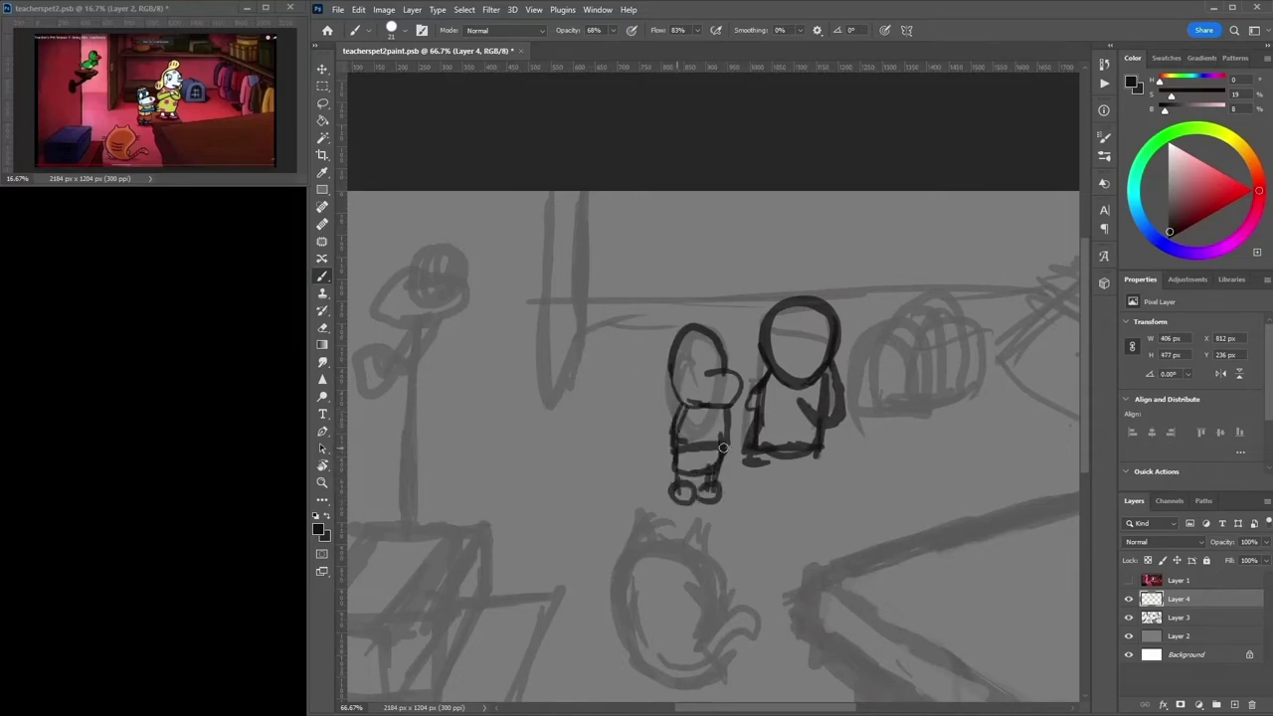
drag(717, 442, 713, 498)
drag(660, 621, 674, 487)
mouse_move(700, 438)
mouse_down()
mouse_move(672, 545)
mouse_move(766, 459)
mouse_move(684, 519)
mouse_up()
drag(595, 505, 627, 563)
key(ctrl+z)
key(ctrl+z)
key(ctrl+z)
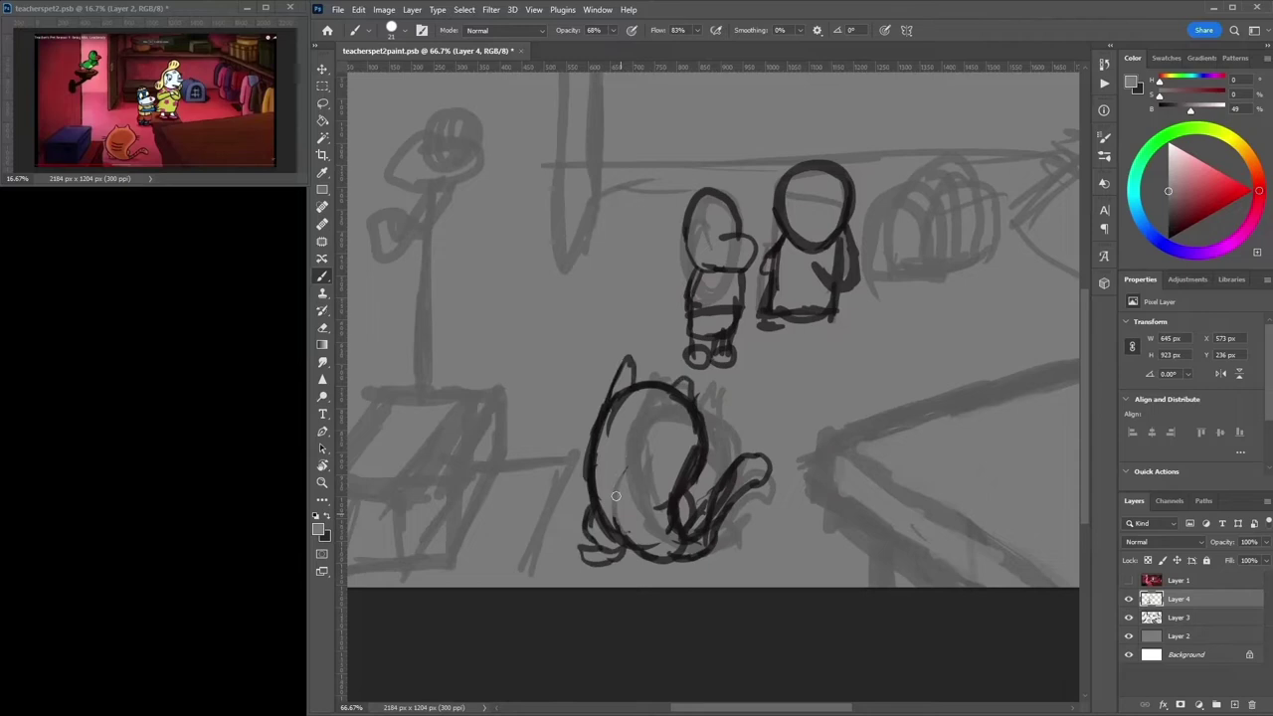
Add legs and feet under the tall figure.
drag(836, 297, 831, 320)
mouse_move(792, 320)
mouse_down()
mouse_move(792, 343)
mouse_move(806, 342)
mouse_up()
drag(825, 310, 816, 344)
scroll(816, 344, up, 2)
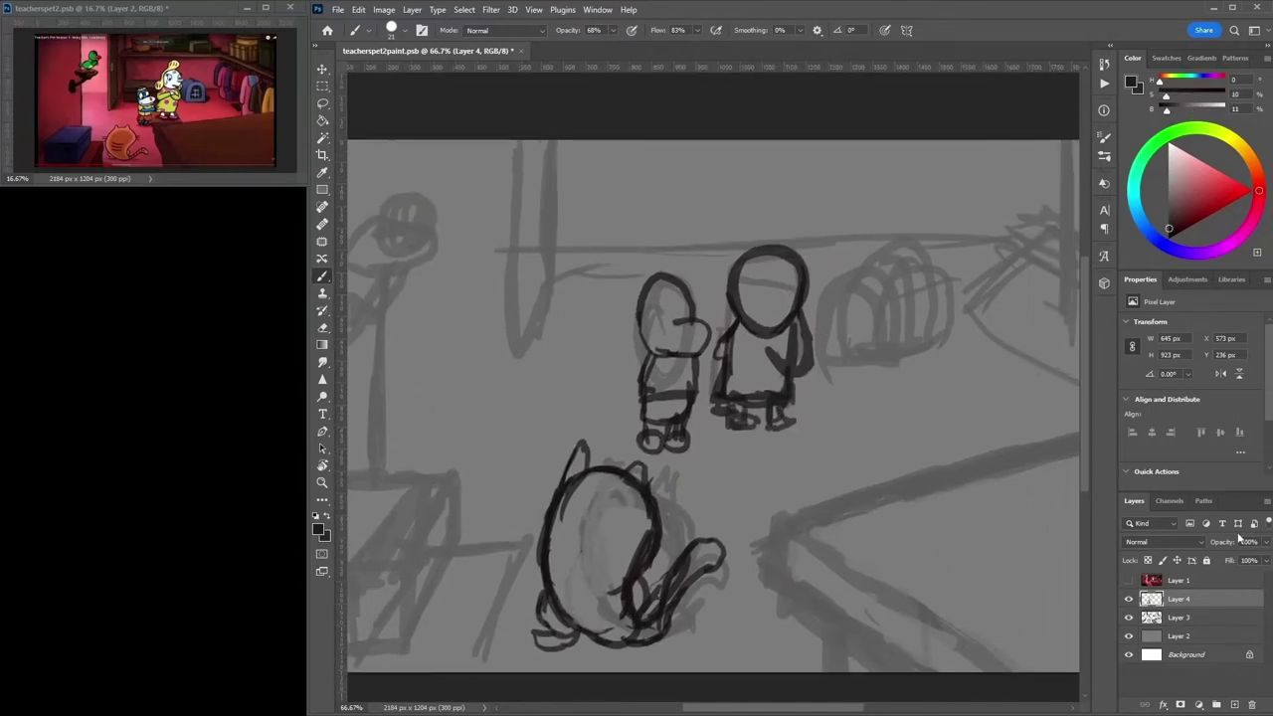
key(ctrl+plus)
On another new layer, refine the tall figure's head, hair, face, crossed arms, torso and hem.
key(ctrl+shift+alt+n)
mouse_move(798, 286)
mouse_down()
mouse_move(833, 196)
mouse_move(824, 238)
mouse_move(856, 241)
mouse_up()
drag(776, 164, 827, 171)
drag(758, 179, 717, 303)
drag(838, 294, 861, 348)
mouse_move(845, 329)
mouse_down()
mouse_move(784, 314)
mouse_move(840, 343)
mouse_up()
drag(741, 280, 716, 353)
drag(786, 307, 734, 346)
mouse_move(741, 328)
mouse_down()
mouse_move(784, 335)
mouse_move(723, 392)
mouse_move(808, 403)
mouse_up()
drag(831, 344, 752, 410)
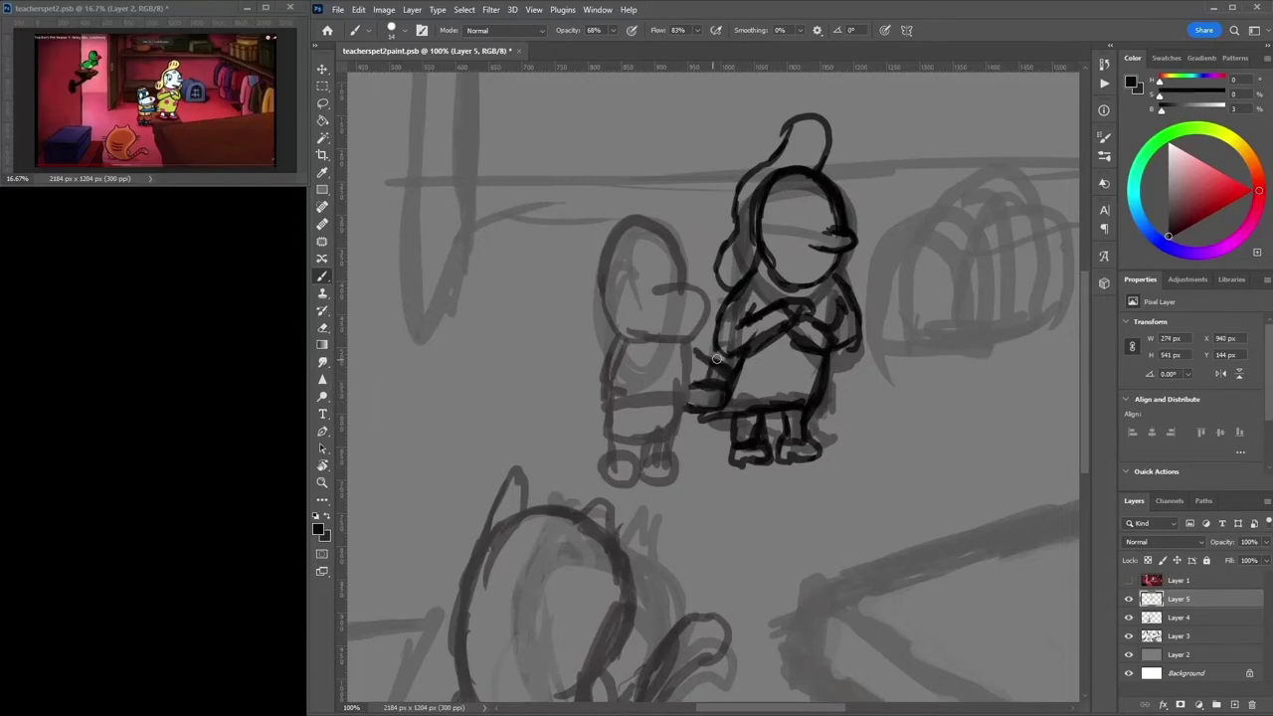
Retrace the smaller figure's head, arm, ears and lower body, and add the tall figure's brow and eyes.
mouse_move(664, 301)
mouse_down()
mouse_move(637, 343)
mouse_move(666, 236)
mouse_move(607, 328)
mouse_up()
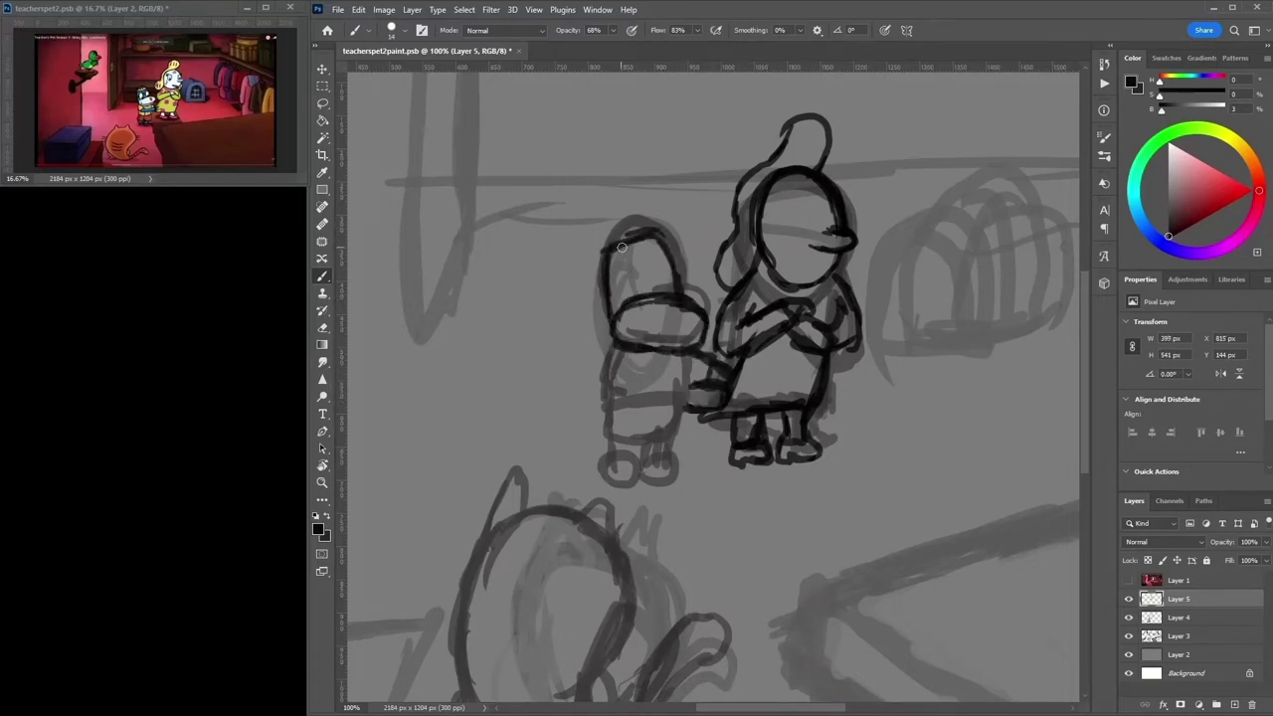
drag(597, 253, 622, 233)
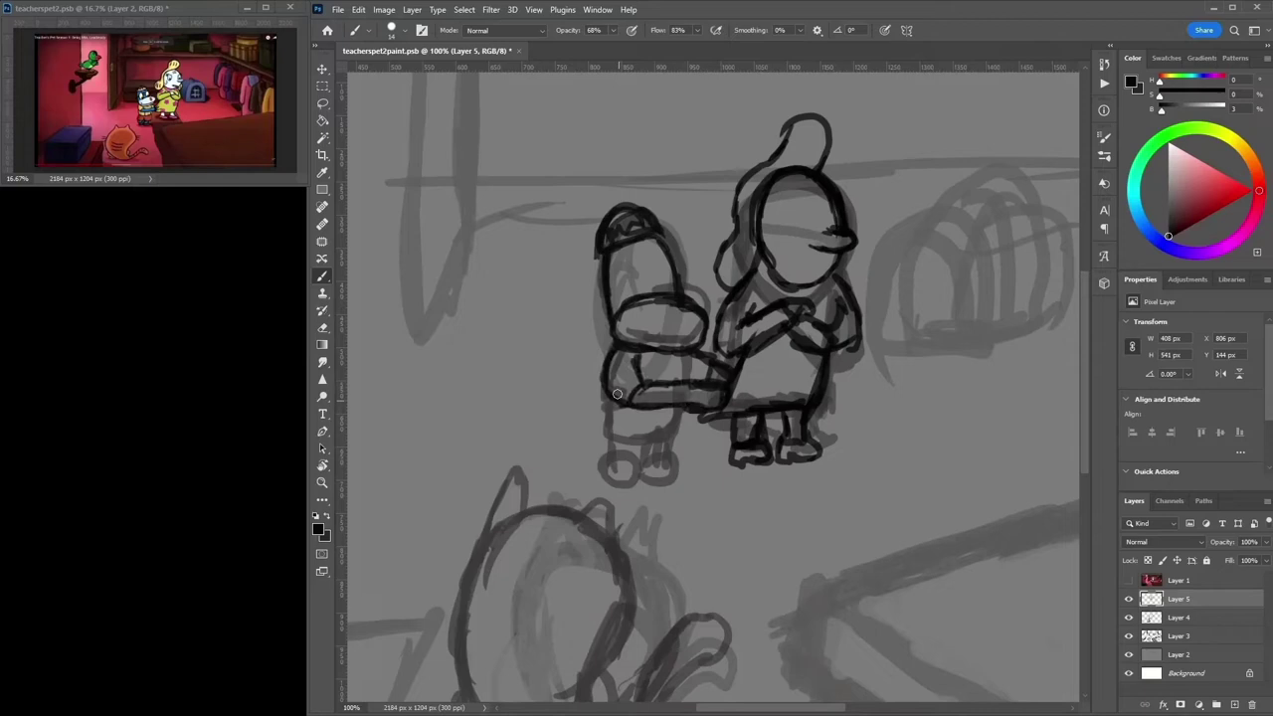
drag(619, 303, 644, 299)
drag(656, 295, 683, 290)
drag(778, 211, 801, 210)
drag(788, 215, 780, 243)
drag(604, 400, 644, 421)
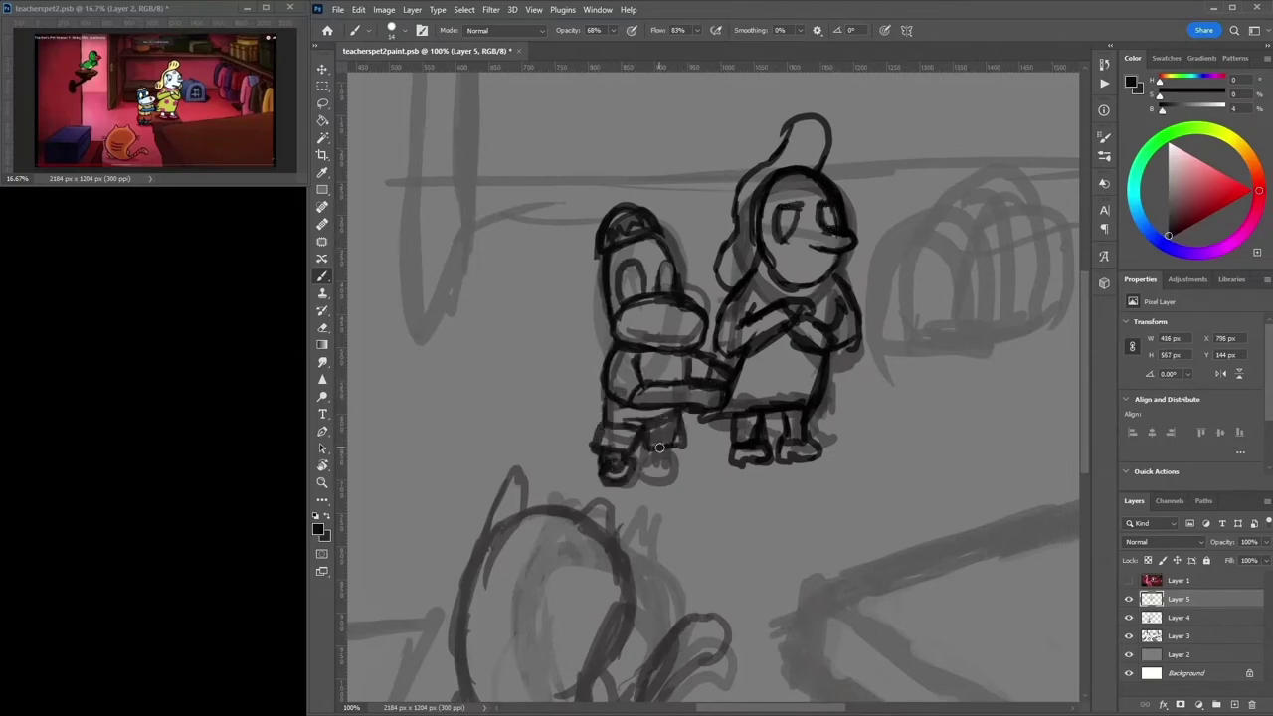
key(ctrl+z)
key(ctrl+z)
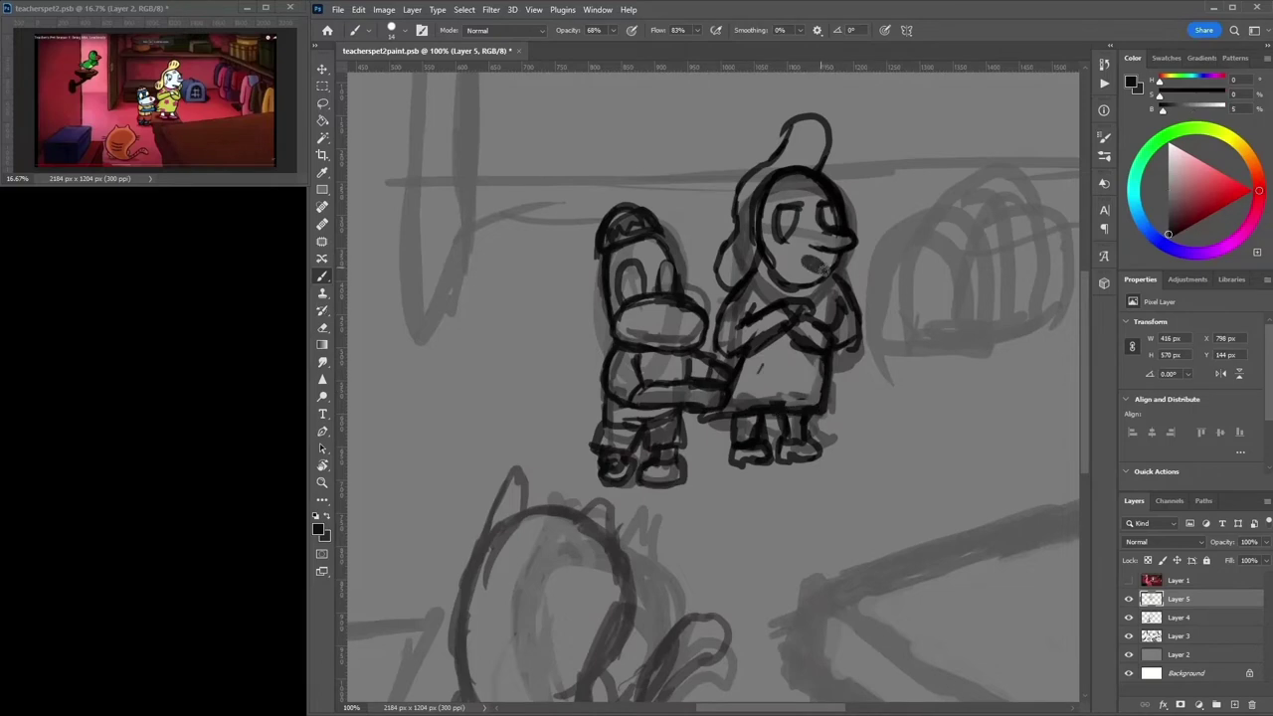
mouse_move(618, 285)
mouse_down()
mouse_move(648, 291)
mouse_move(680, 241)
mouse_up()
Redraw the cat in near-black: a line down its body, the tail loop, underside and left side.
scroll(898, 299, down, 2)
key(ctrl+minus)
drag(644, 413, 620, 487)
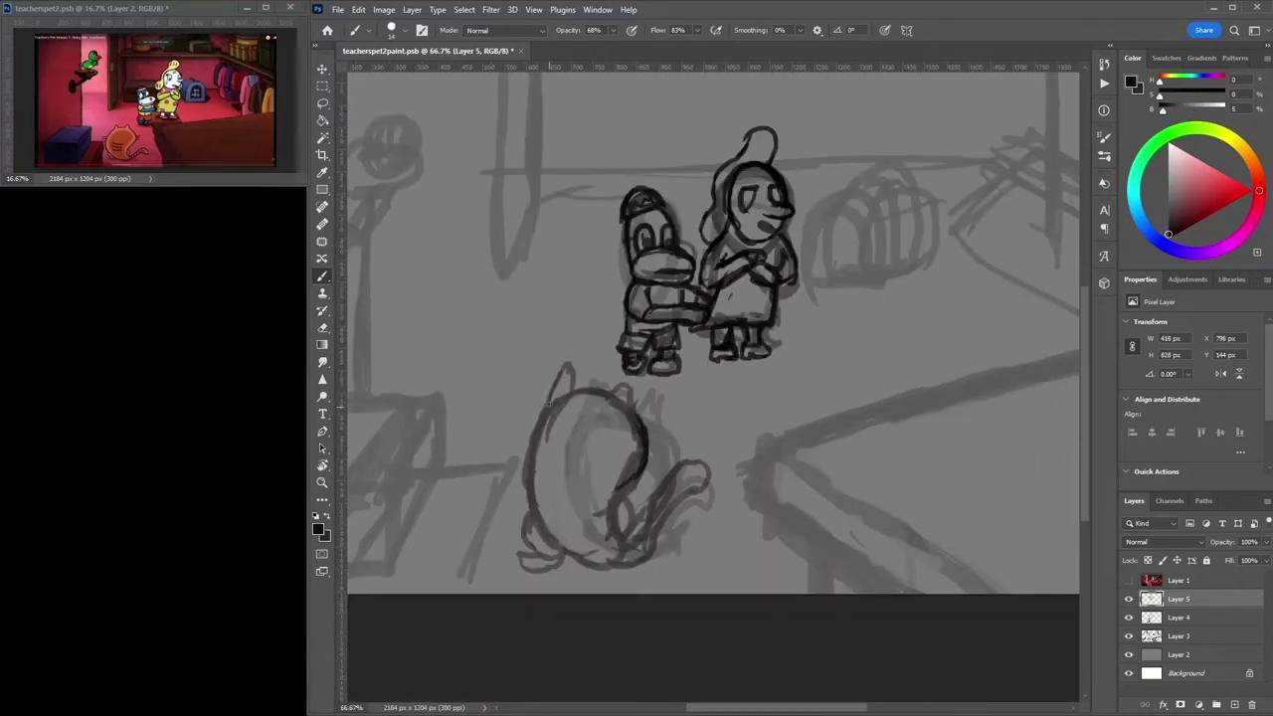
drag(549, 400, 521, 483)
mouse_move(547, 400)
mouse_down()
mouse_move(701, 383)
mouse_move(824, 321)
mouse_move(665, 378)
mouse_up()
drag(781, 304, 758, 394)
alt+click(784, 316)
drag(784, 316, 798, 454)
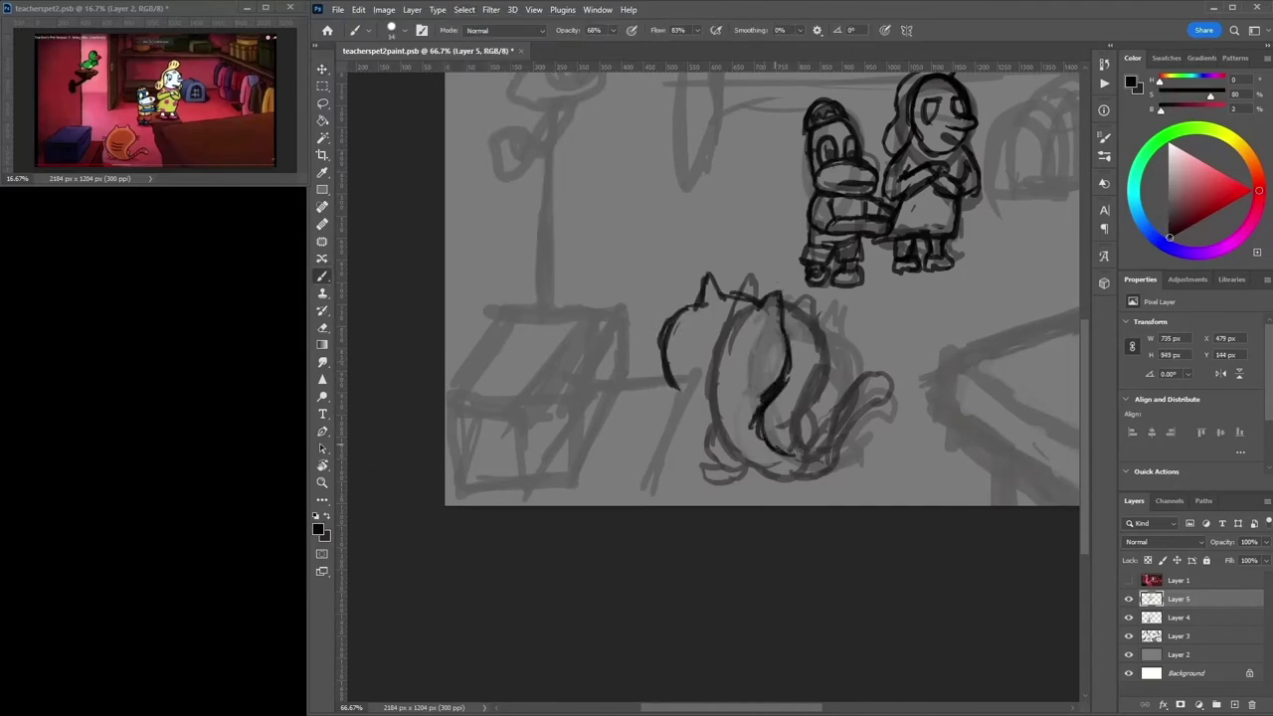
drag(883, 389, 696, 476)
drag(665, 333, 756, 475)
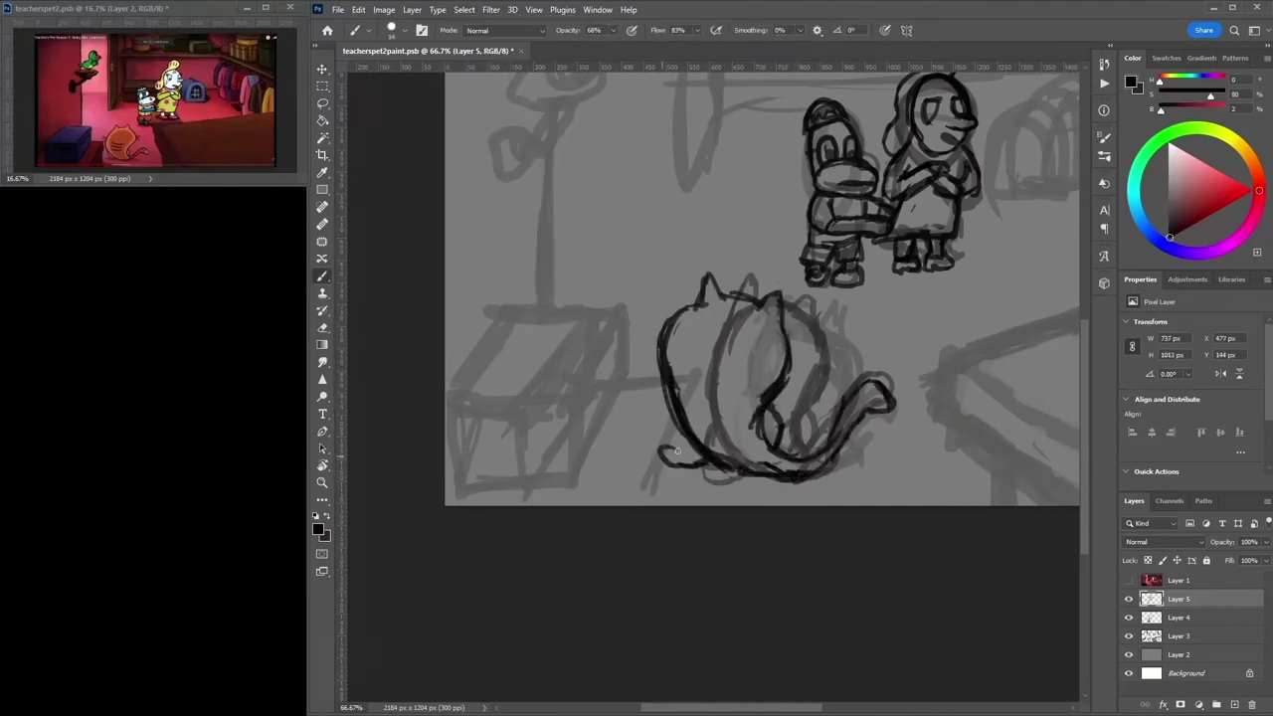
drag(677, 451, 710, 364)
key(ctrl+z)
Sketch the box's top, left, front and right edges and add diagonal hatching.
drag(542, 403, 618, 294)
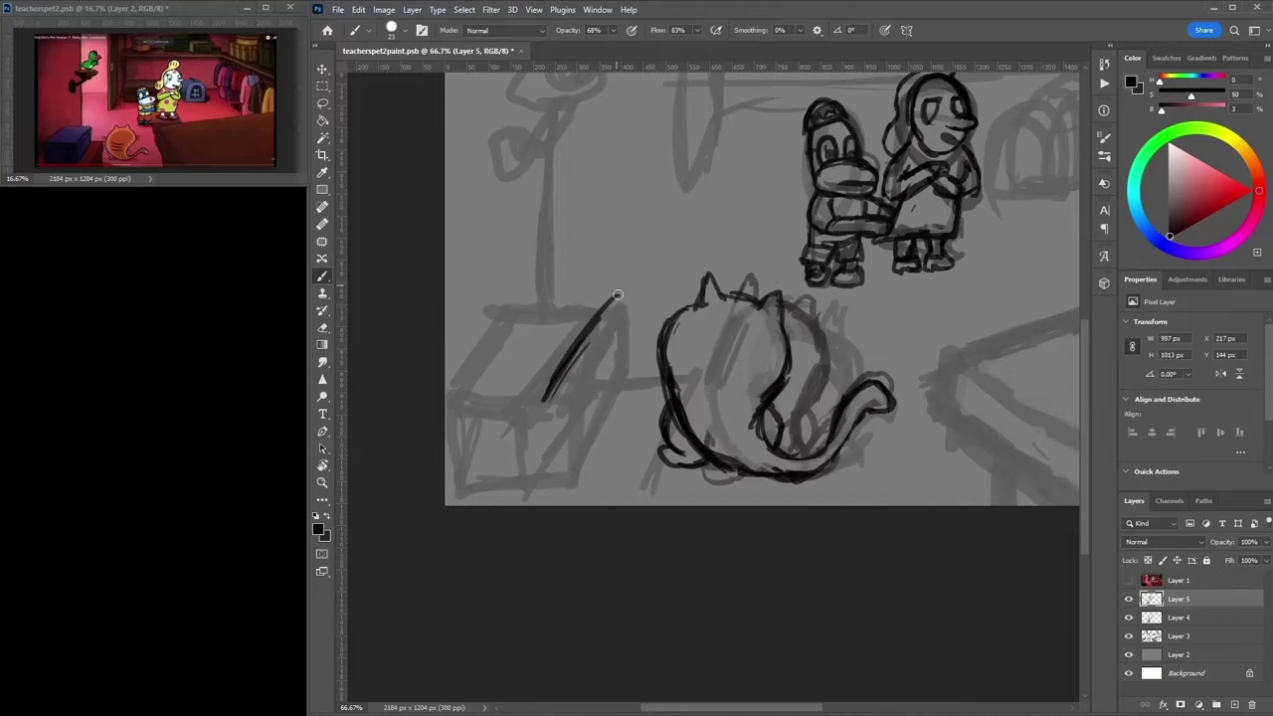
drag(624, 221, 537, 333)
drag(458, 279, 617, 224)
drag(507, 229, 447, 289)
drag(457, 324, 637, 319)
drag(652, 231, 646, 313)
drag(637, 239, 577, 368)
drag(656, 318, 577, 502)
drag(637, 328, 522, 486)
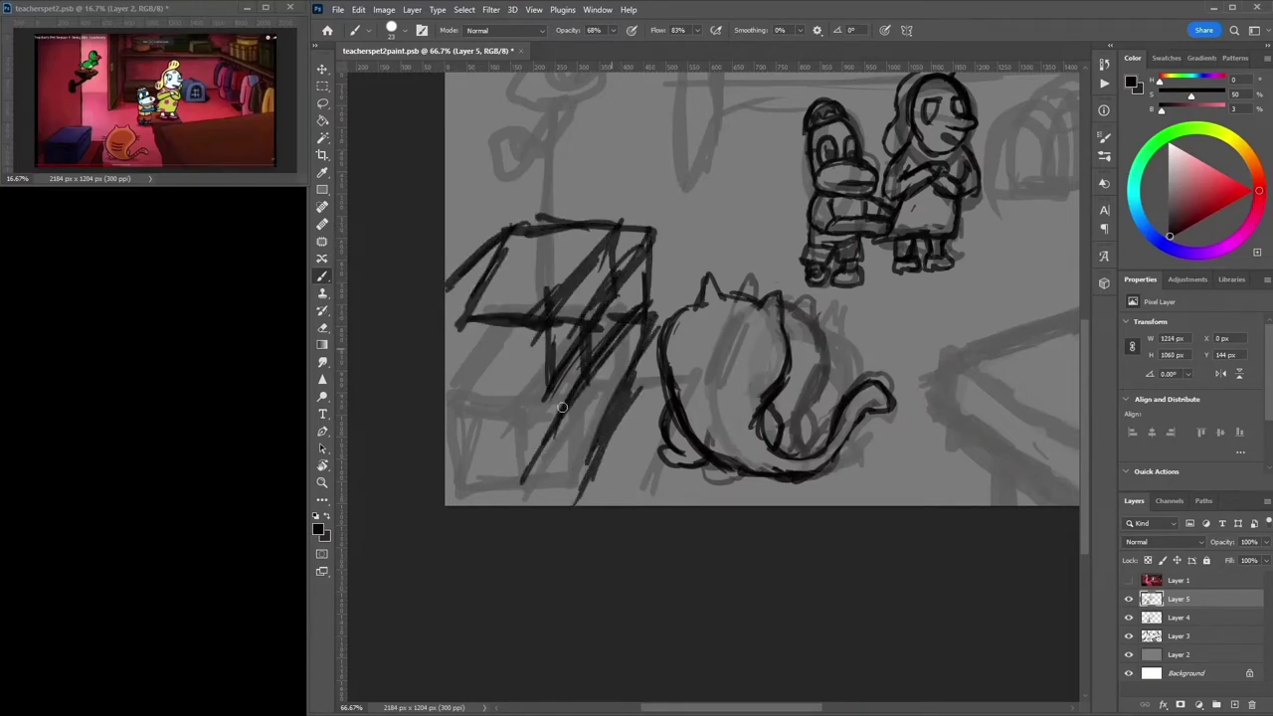
Redraw the box outline with its front face and bottom edge.
drag(597, 378, 508, 503)
mouse_move(467, 318)
mouse_down()
mouse_move(612, 227)
mouse_move(502, 264)
mouse_move(455, 328)
mouse_up()
key(ctrl+z)
mouse_move(467, 328)
mouse_down()
mouse_move(468, 408)
mouse_move(641, 393)
mouse_up()
drag(652, 227, 656, 311)
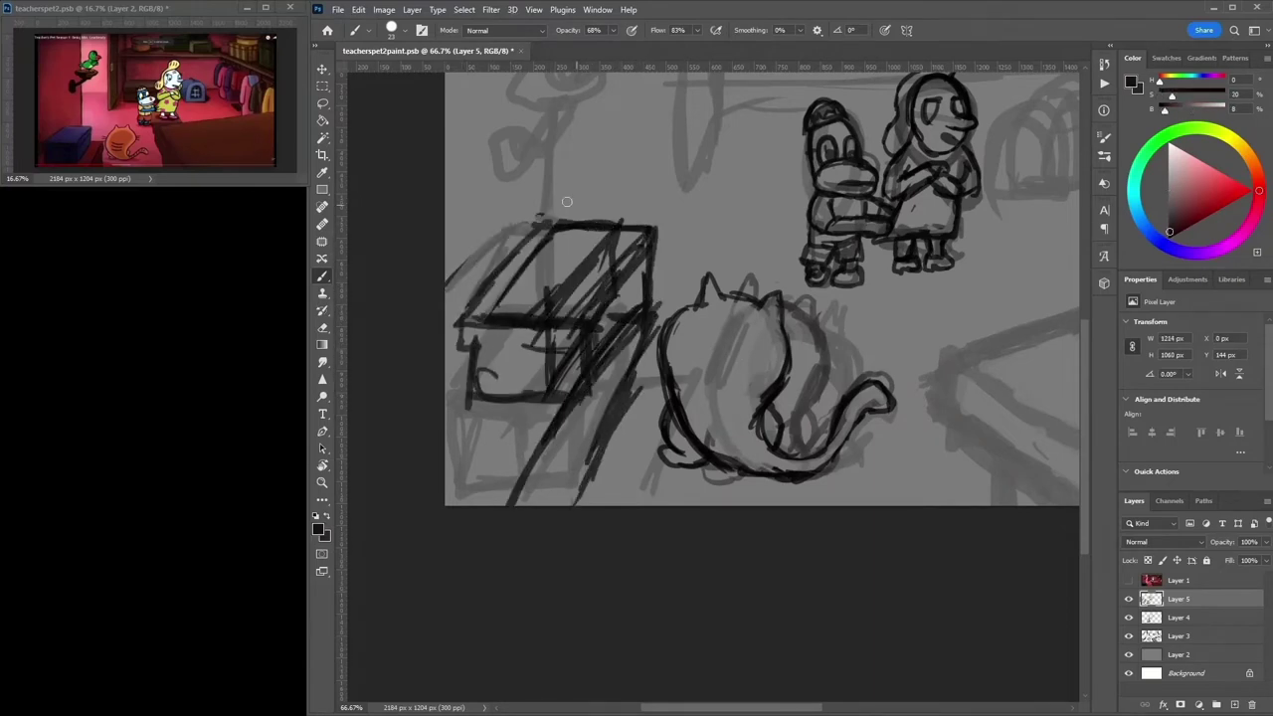
Add strokes under the bird's perch.
scroll(566, 201, up, 5)
drag(560, 174, 563, 413)
mouse_move(592, 209)
mouse_down()
mouse_move(629, 245)
mouse_move(584, 255)
mouse_move(542, 293)
mouse_move(557, 254)
mouse_move(572, 293)
mouse_move(527, 363)
mouse_up()
drag(579, 318, 525, 362)
Darken the counter's top edge and corner, and add lines across the top-right wall.
drag(958, 554, 595, 355)
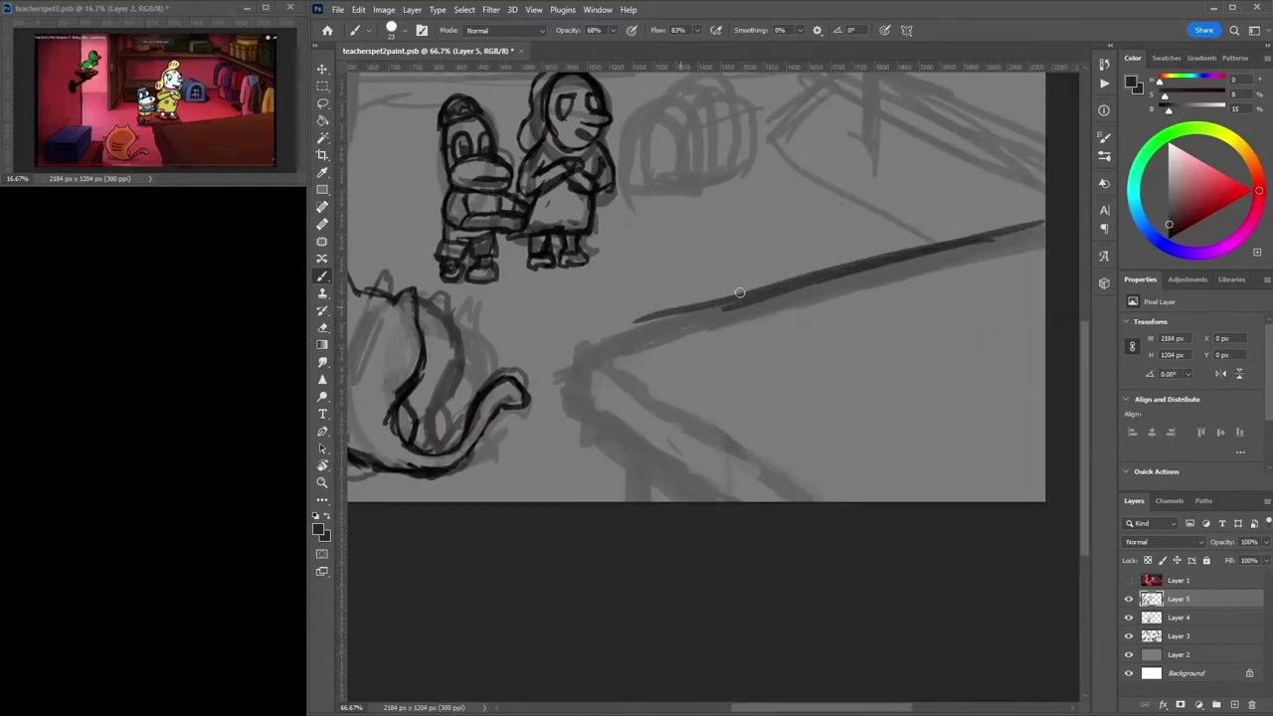
drag(742, 304, 597, 354)
mouse_move(815, 502)
mouse_down()
mouse_move(595, 355)
mouse_move(636, 501)
mouse_up()
scroll(746, 398, up, 4)
drag(859, 207, 1042, 289)
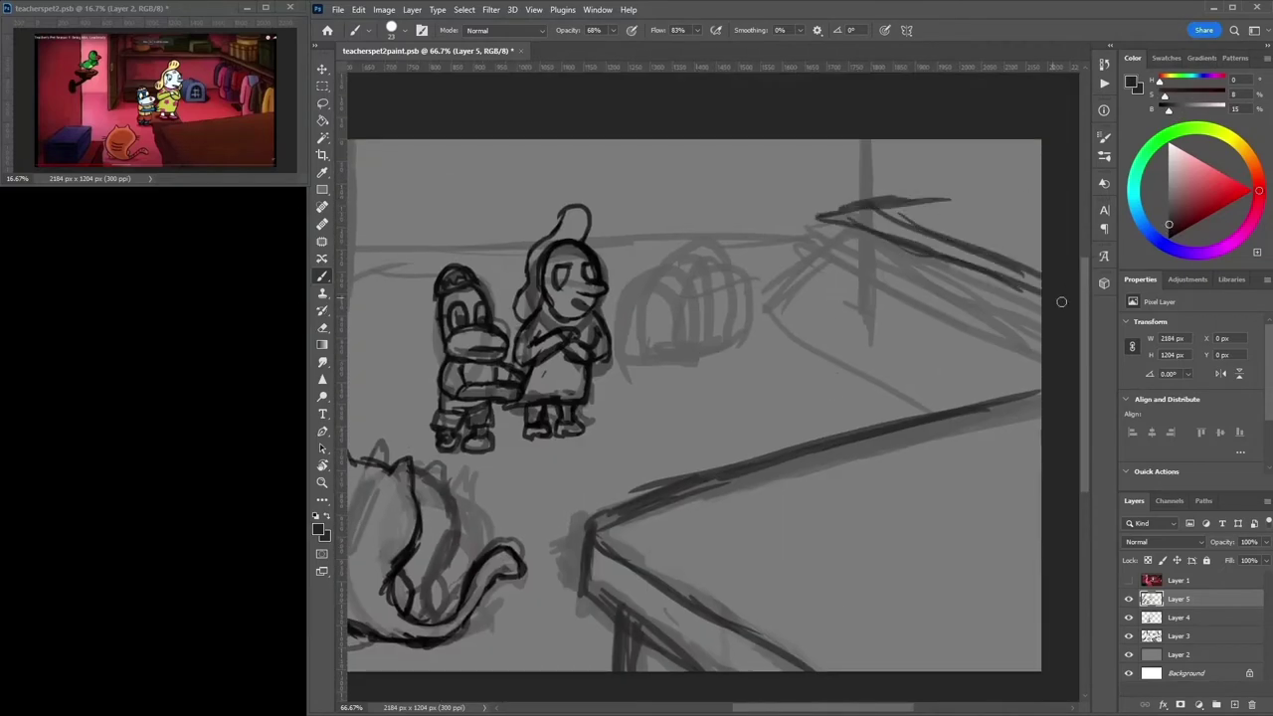
mouse_move(950, 199)
mouse_down()
mouse_move(576, 228)
mouse_move(844, 255)
mouse_move(696, 255)
mouse_up()
Draw a dark arch over the doorway, shade its inside grey and add an inner arch.
right_click(1074, 397)
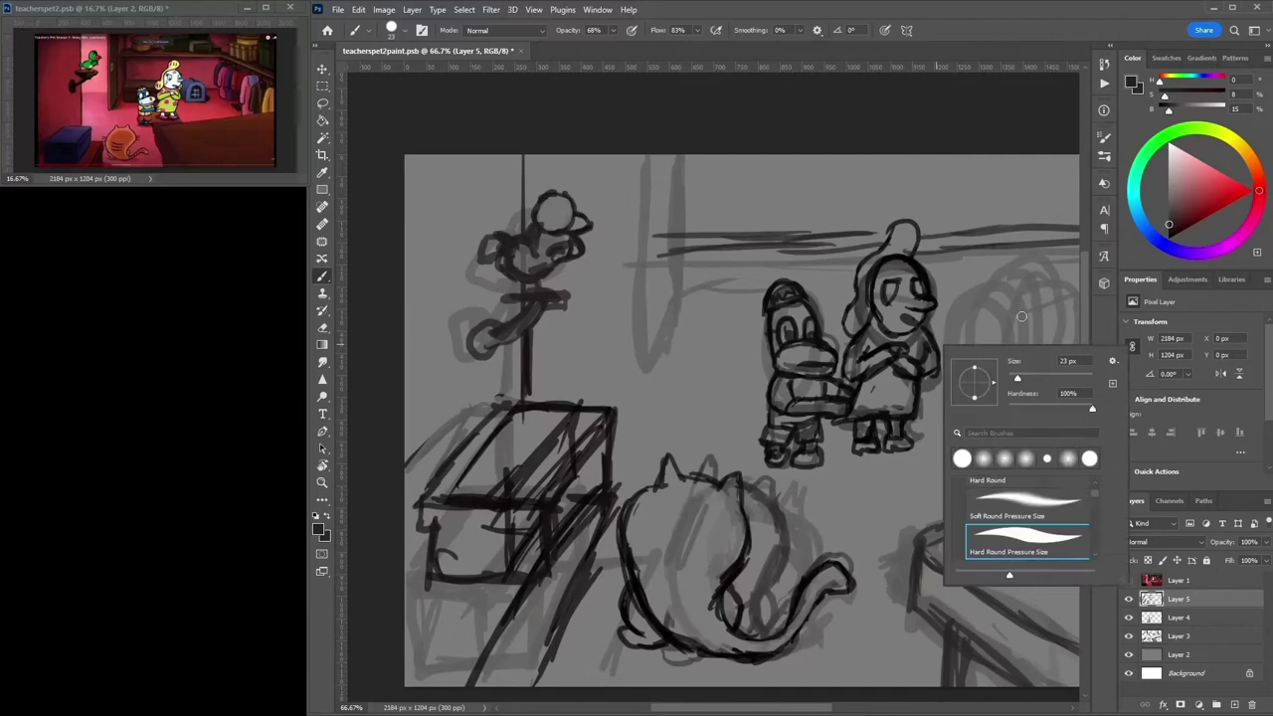
key(Escape)
drag(1074, 397, 928, 311)
drag(961, 152, 902, 194)
mouse_move(654, 360)
mouse_down()
mouse_move(698, 269)
mouse_move(741, 364)
mouse_up()
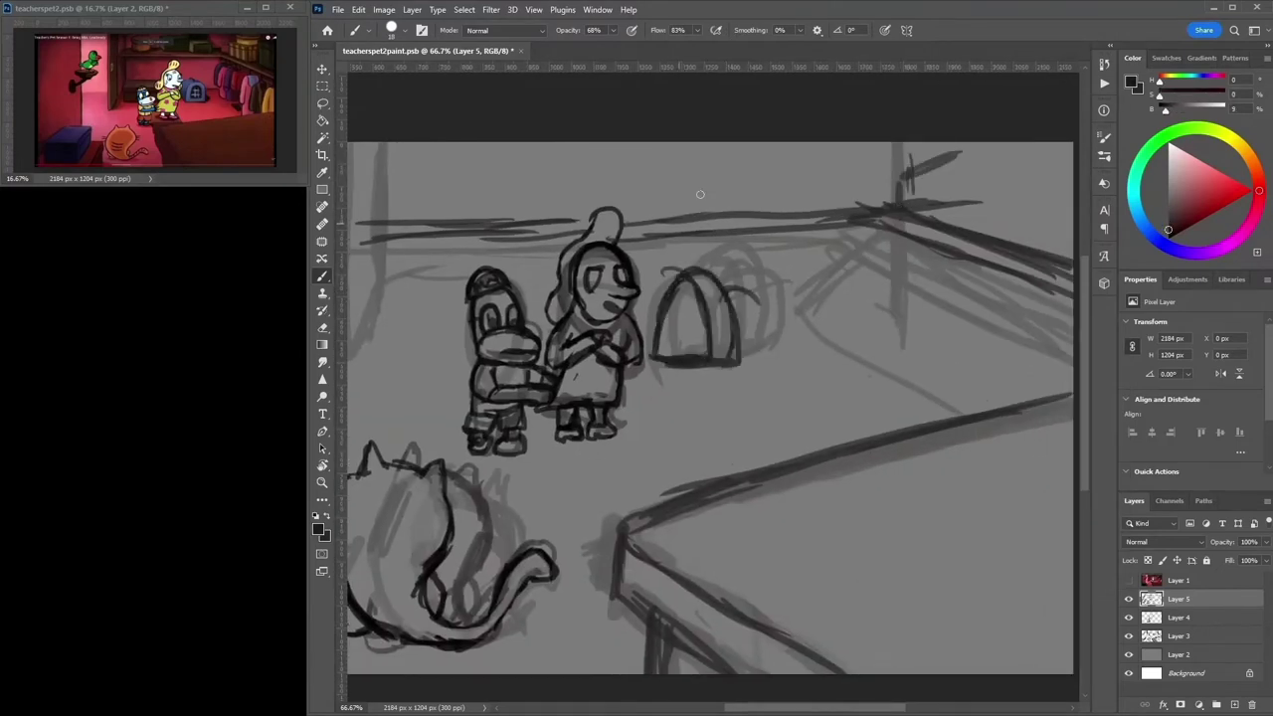
drag(658, 357, 716, 288)
drag(659, 348, 721, 338)
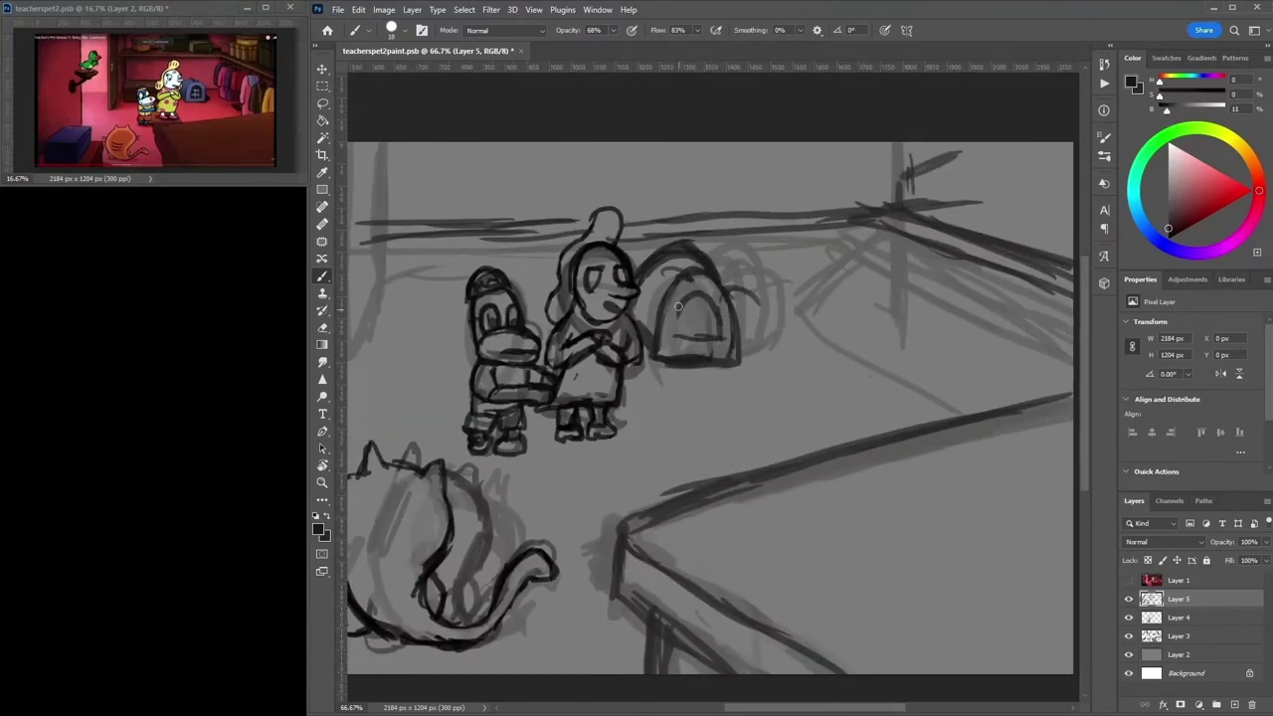
Group Layers 3–5 with Ctrl+G, then on new Layer 6 trace the counter's top edge.
shift+click(1223, 635)
key(ctrl+g)
click(1215, 704)
mouse_move(1072, 394)
mouse_down()
mouse_move(619, 554)
mouse_move(847, 673)
mouse_up()
Ink the counter's front corner and the cat's ears, body, tail and paw.
mouse_move(741, 617)
mouse_down()
mouse_move(651, 660)
mouse_move(907, 659)
mouse_up()
drag(804, 569, 681, 593)
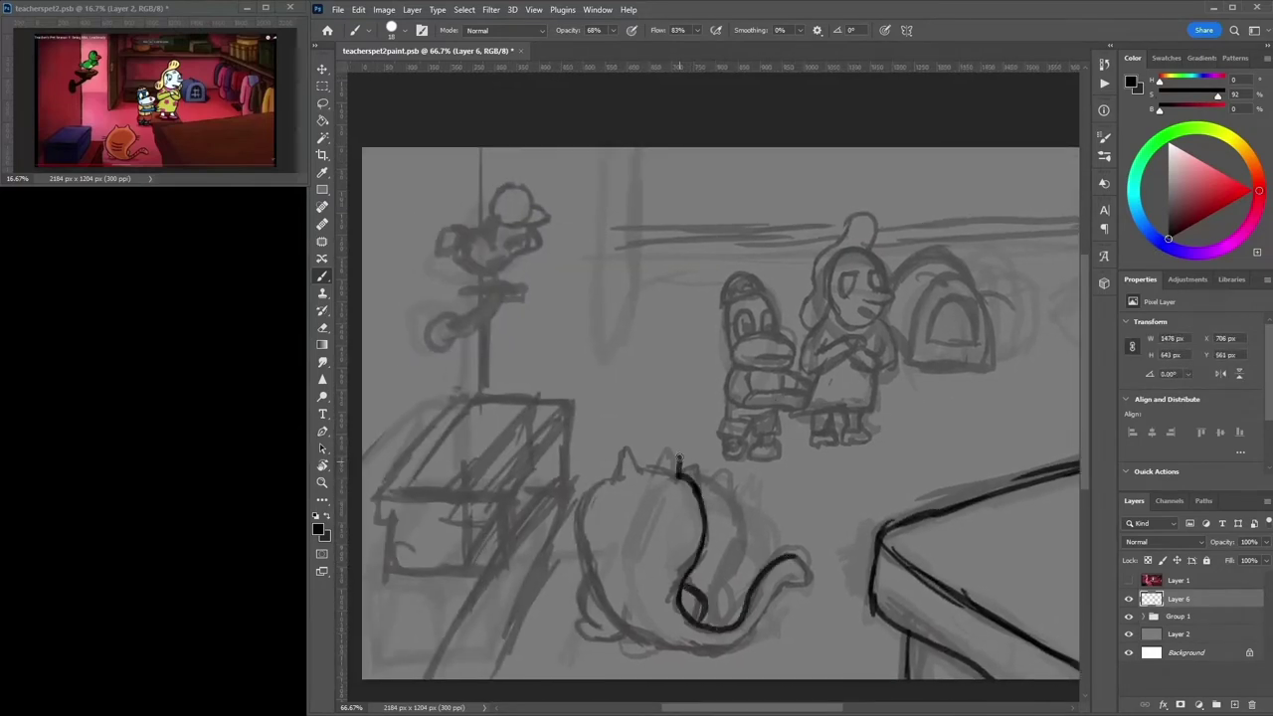
mouse_move(679, 459)
mouse_down()
mouse_move(585, 489)
mouse_move(697, 647)
mouse_move(818, 575)
mouse_up()
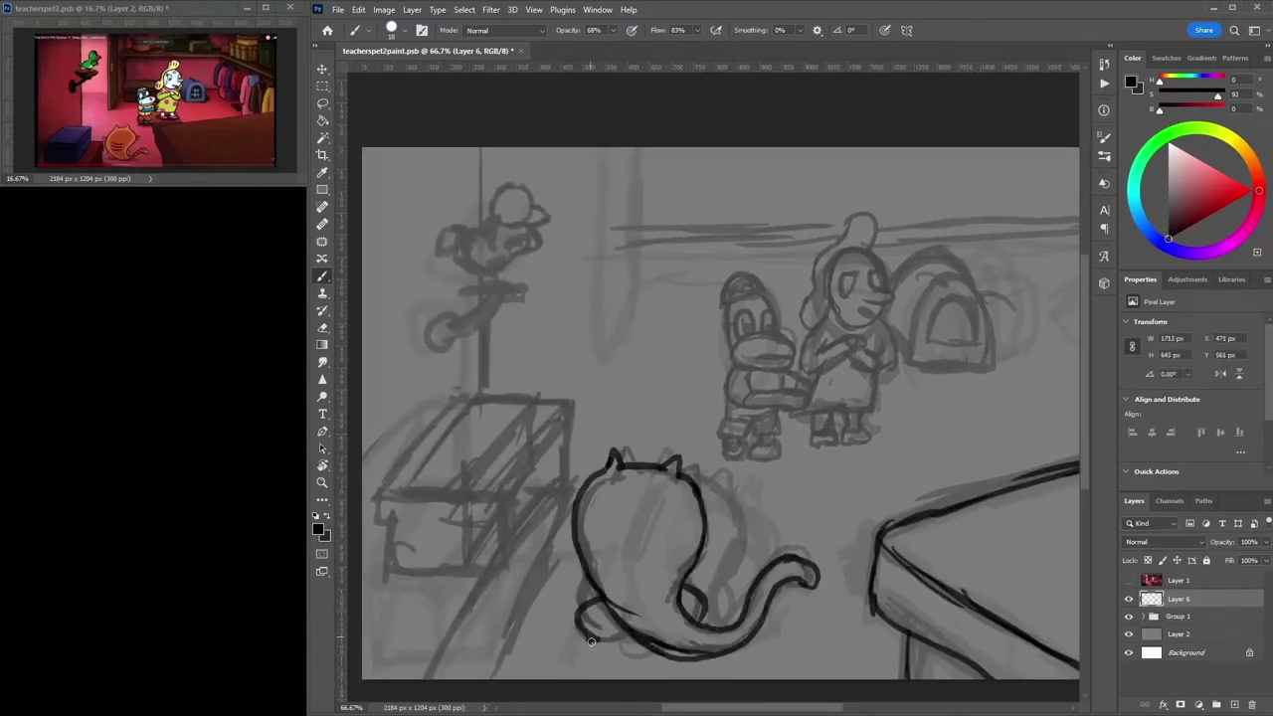
drag(591, 642, 597, 617)
Redraw the box edges and draw the lamp post, arm and head in near-black.
alt+click(577, 507)
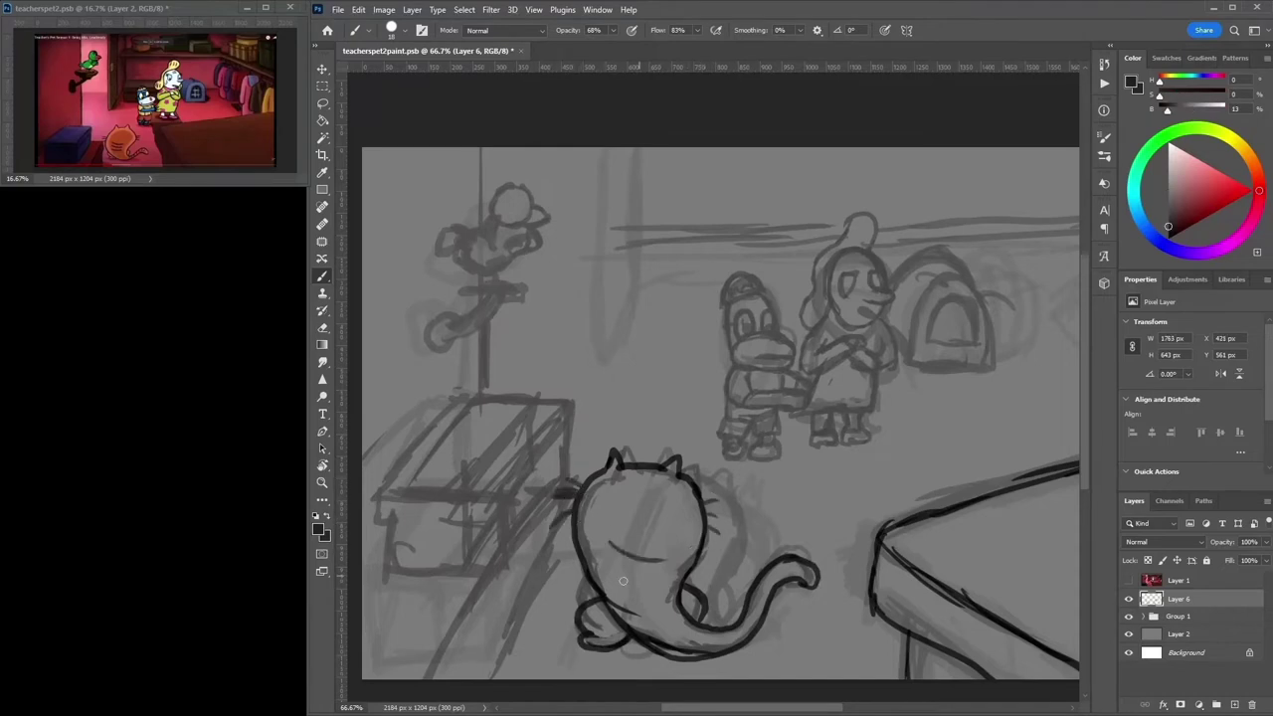
mouse_move(555, 521)
mouse_down()
mouse_move(475, 645)
mouse_move(544, 680)
mouse_move(438, 509)
mouse_move(391, 506)
mouse_move(513, 519)
mouse_move(464, 567)
mouse_move(384, 583)
mouse_up()
alt+click(505, 449)
alt+click(499, 484)
drag(487, 442, 486, 393)
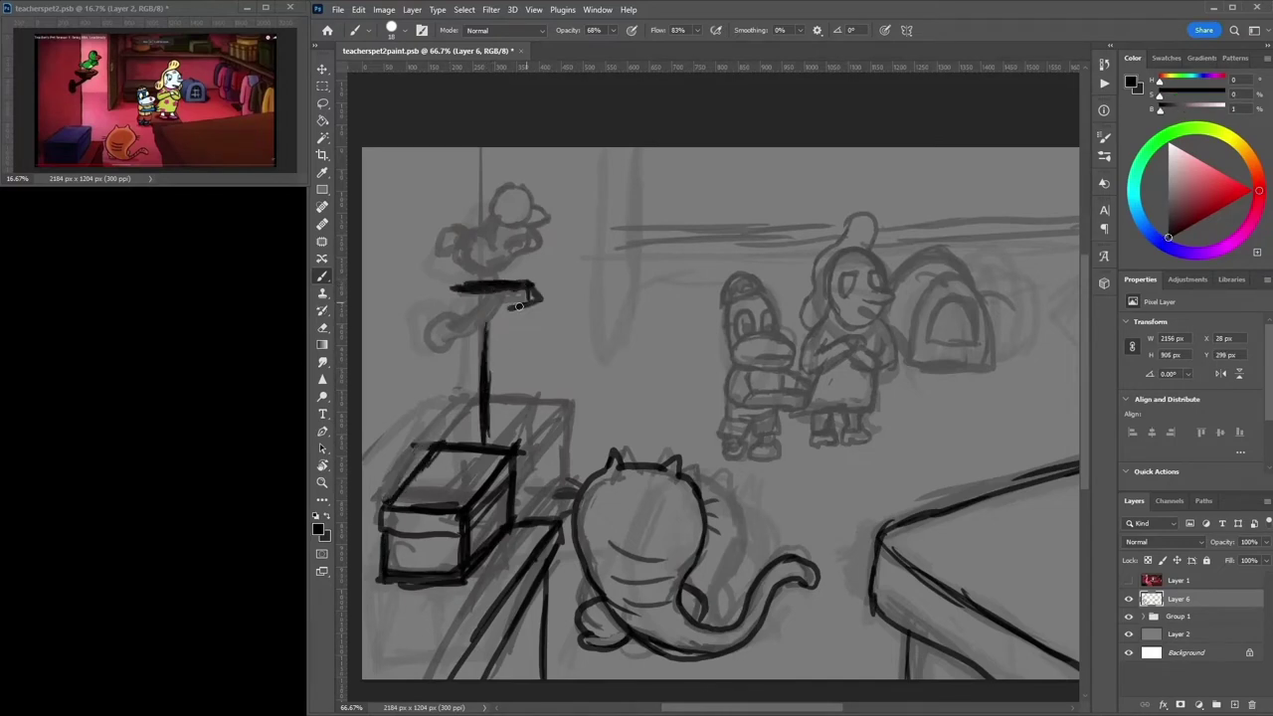
drag(466, 313, 430, 370)
Draw the stacked perch lines and a tall narrow post on the wall.
alt+click(520, 281)
mouse_move(519, 282)
mouse_down()
mouse_move(505, 278)
mouse_move(514, 259)
mouse_up()
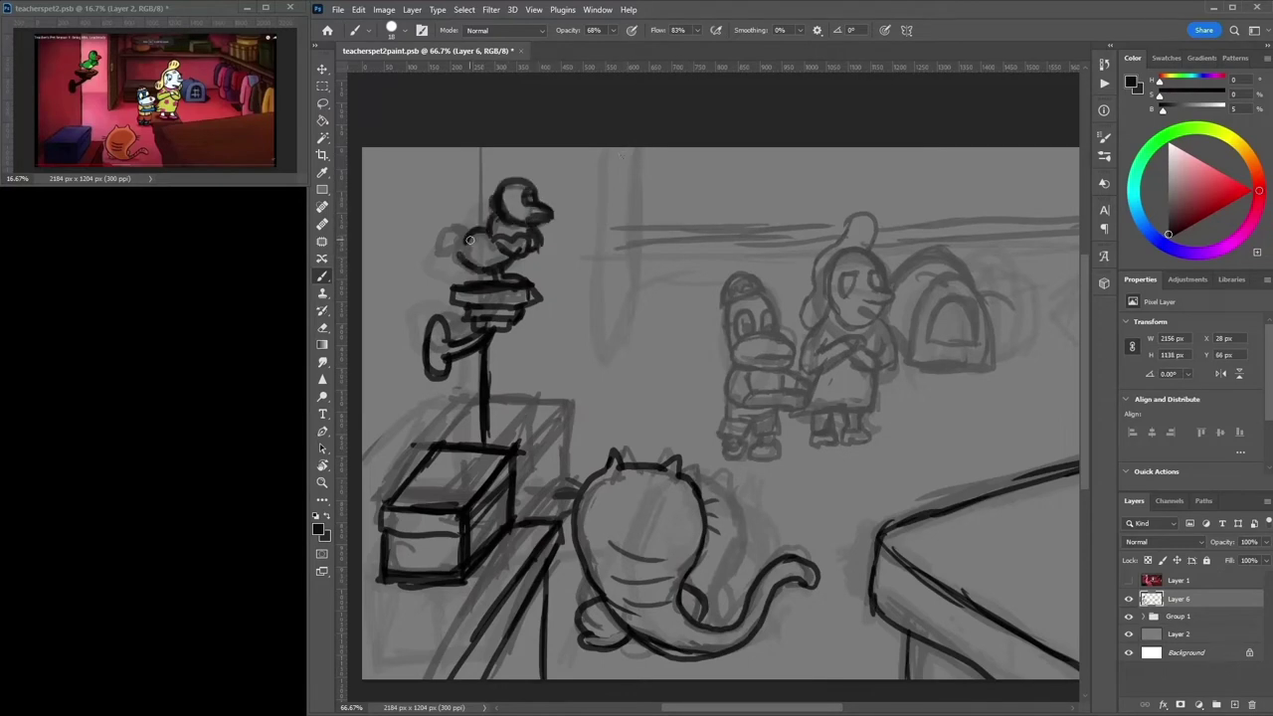
alt+click(568, 373)
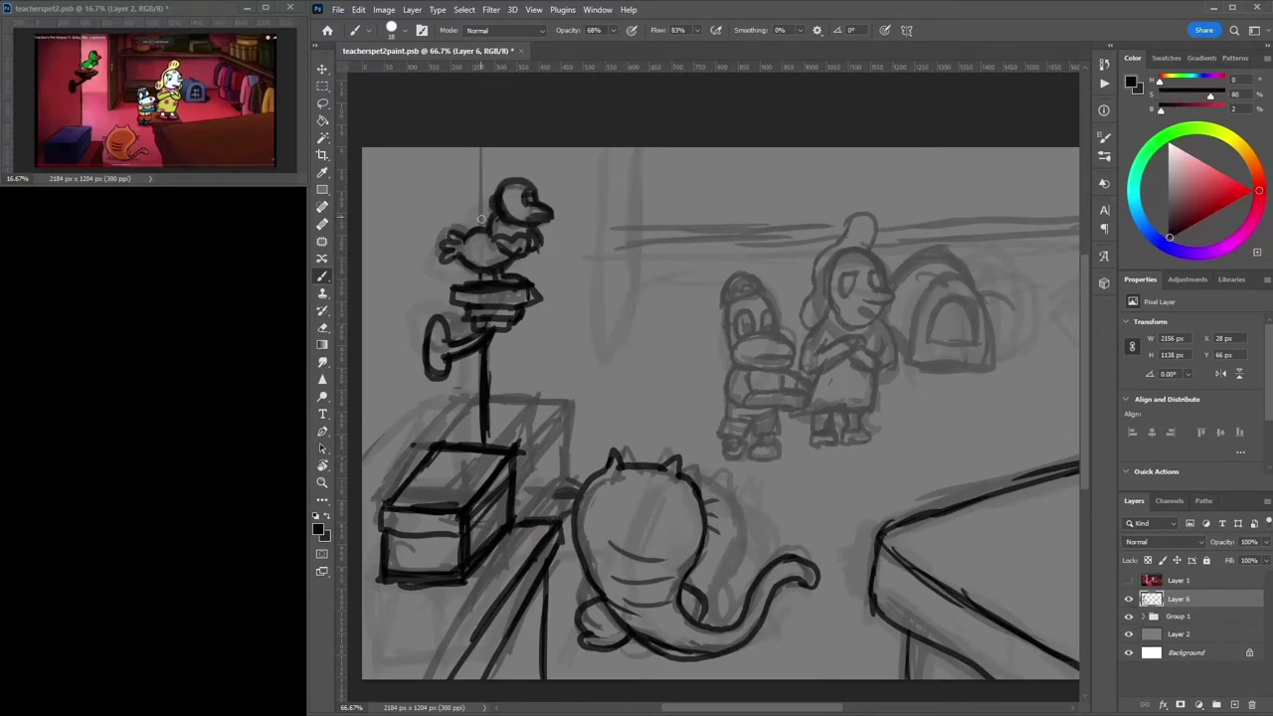
mouse_move(575, 156)
mouse_down()
mouse_move(595, 348)
mouse_move(616, 150)
mouse_up()
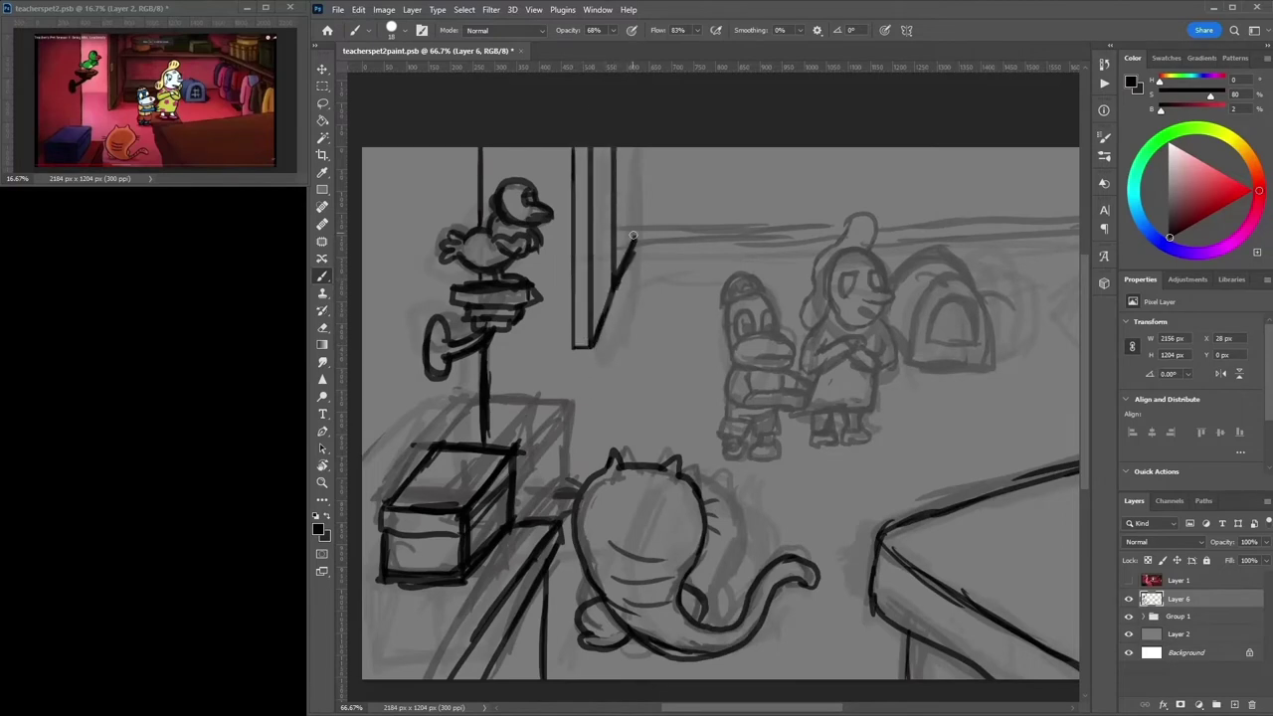
Ink the back wall lines and the counter's diagonal corner edge.
drag(625, 199, 1050, 201)
mouse_move(1050, 201)
mouse_down()
mouse_move(881, 181)
mouse_move(188, 181)
mouse_up()
drag(796, 177, 949, 260)
mouse_move(795, 175)
mouse_down()
mouse_move(660, 175)
mouse_move(949, 257)
mouse_up()
mouse_move(780, 287)
mouse_down()
mouse_move(608, 286)
mouse_move(529, 348)
mouse_up()
Ink the arched doorway behind the teacher, including its inner arch.
drag(509, 261, 597, 239)
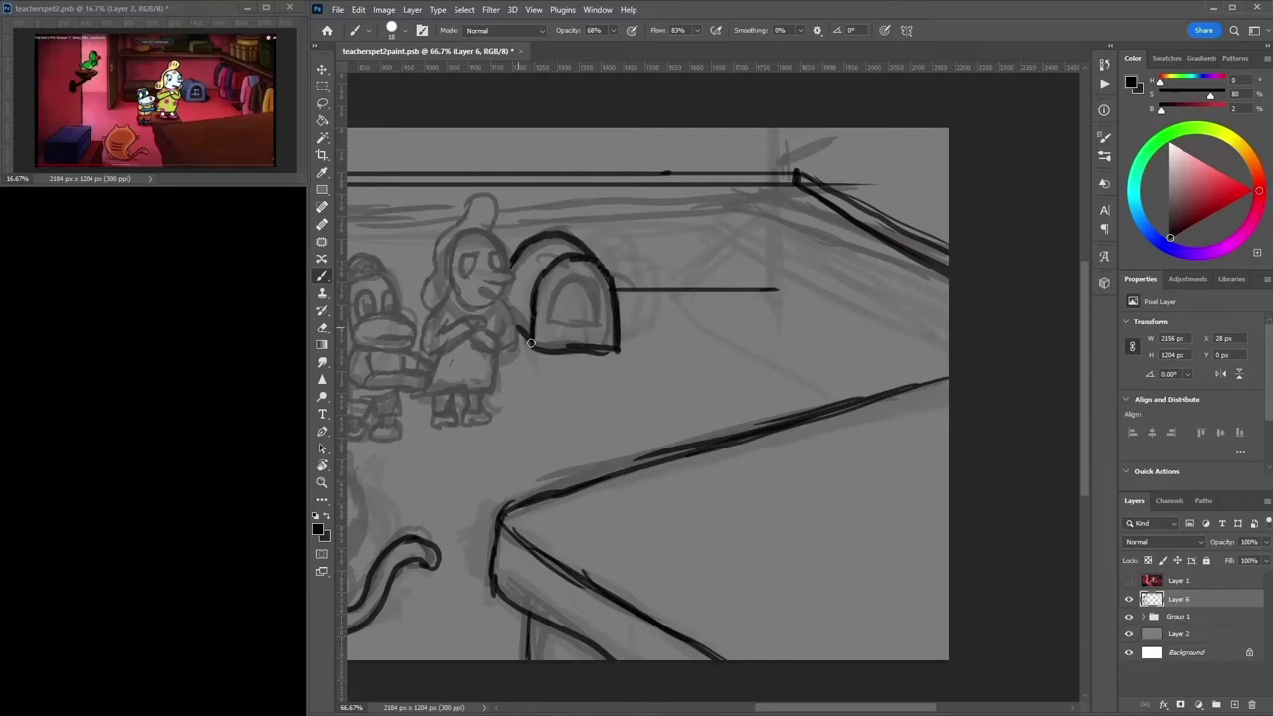
drag(552, 333, 579, 278)
drag(735, 295, 764, 300)
key(ctrl+minus)
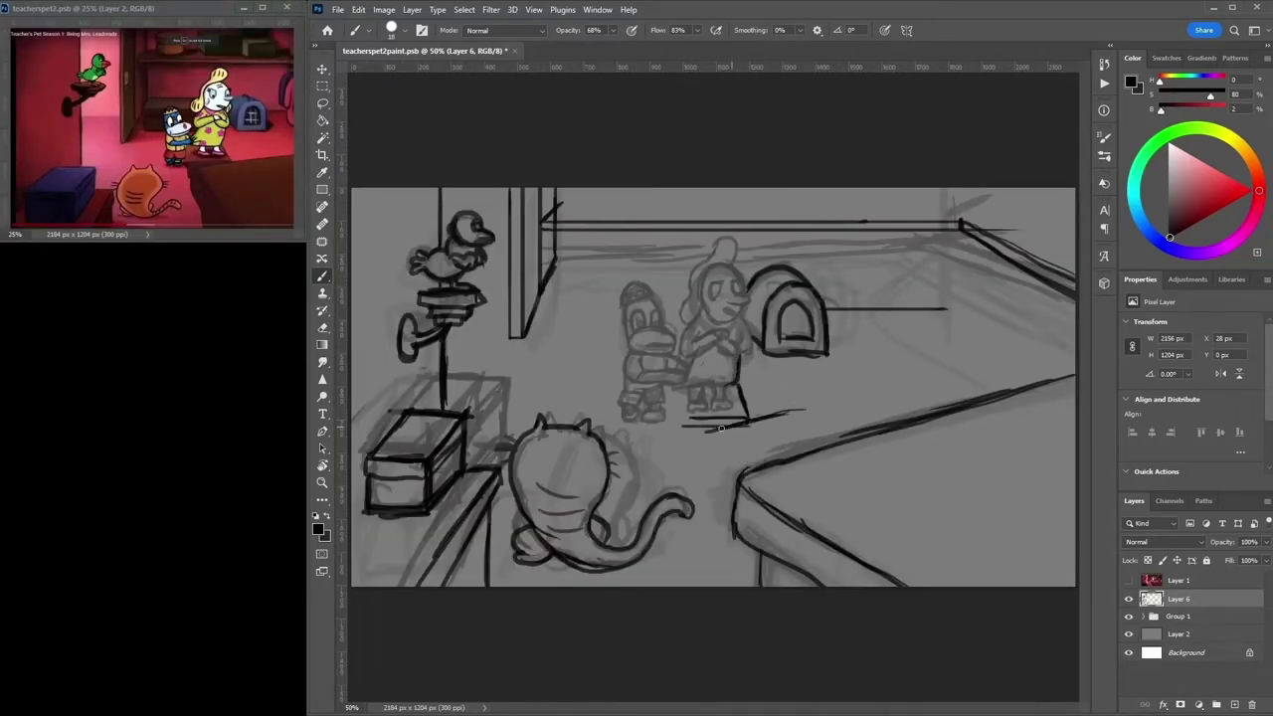
Ink the long counter edge and table's front corner, and darken the dog's feet.
drag(721, 428, 1072, 355)
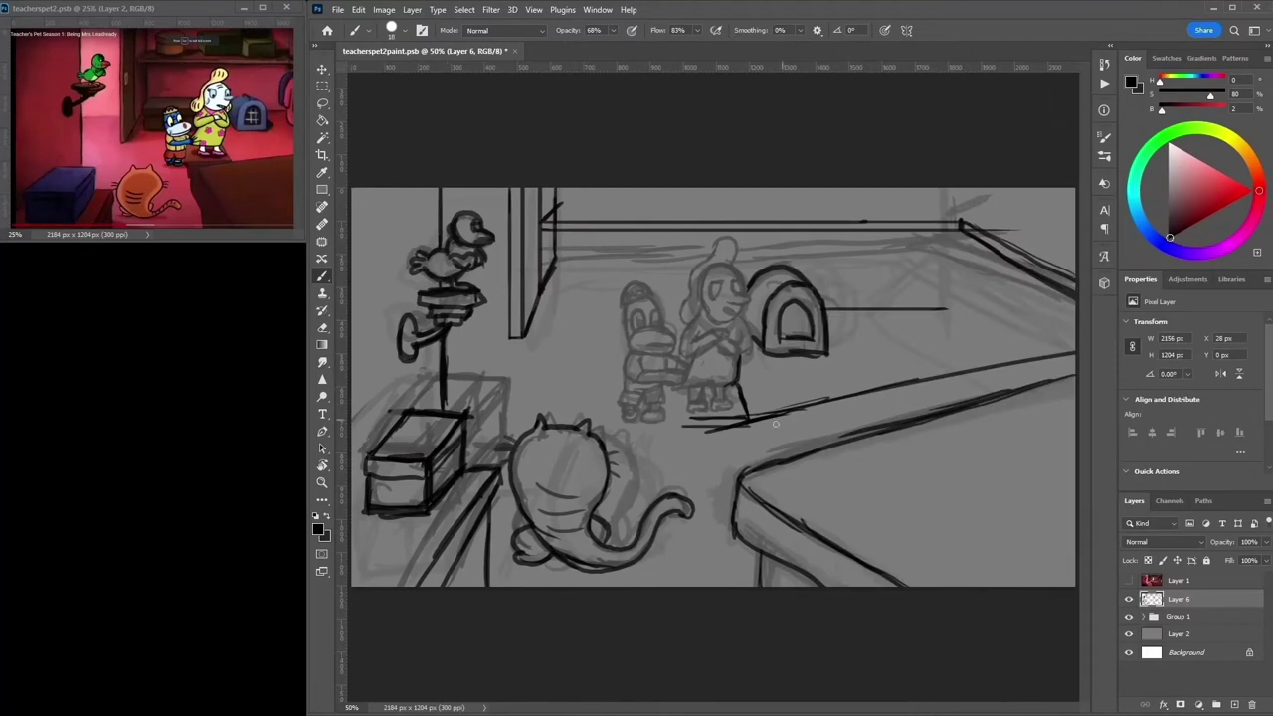
drag(712, 433, 911, 587)
drag(703, 437, 735, 507)
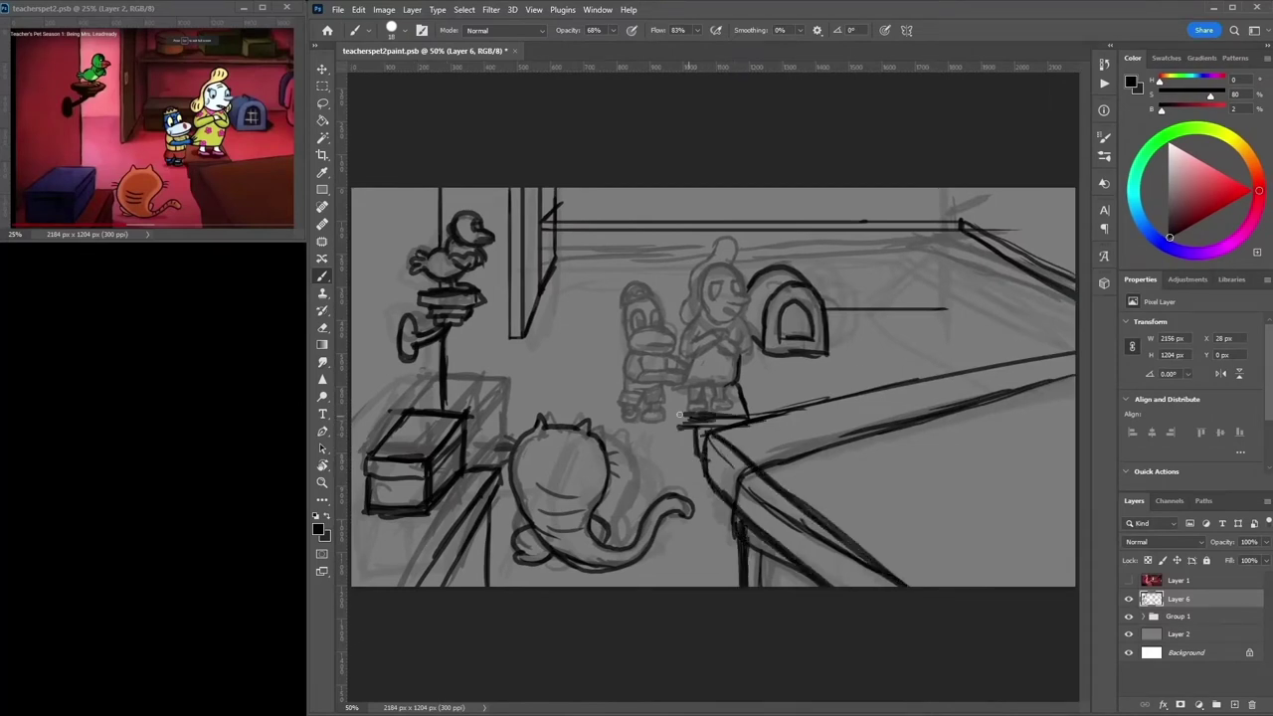
mouse_move(669, 387)
mouse_down()
mouse_move(687, 410)
mouse_move(722, 406)
mouse_move(642, 360)
mouse_move(655, 330)
mouse_up()
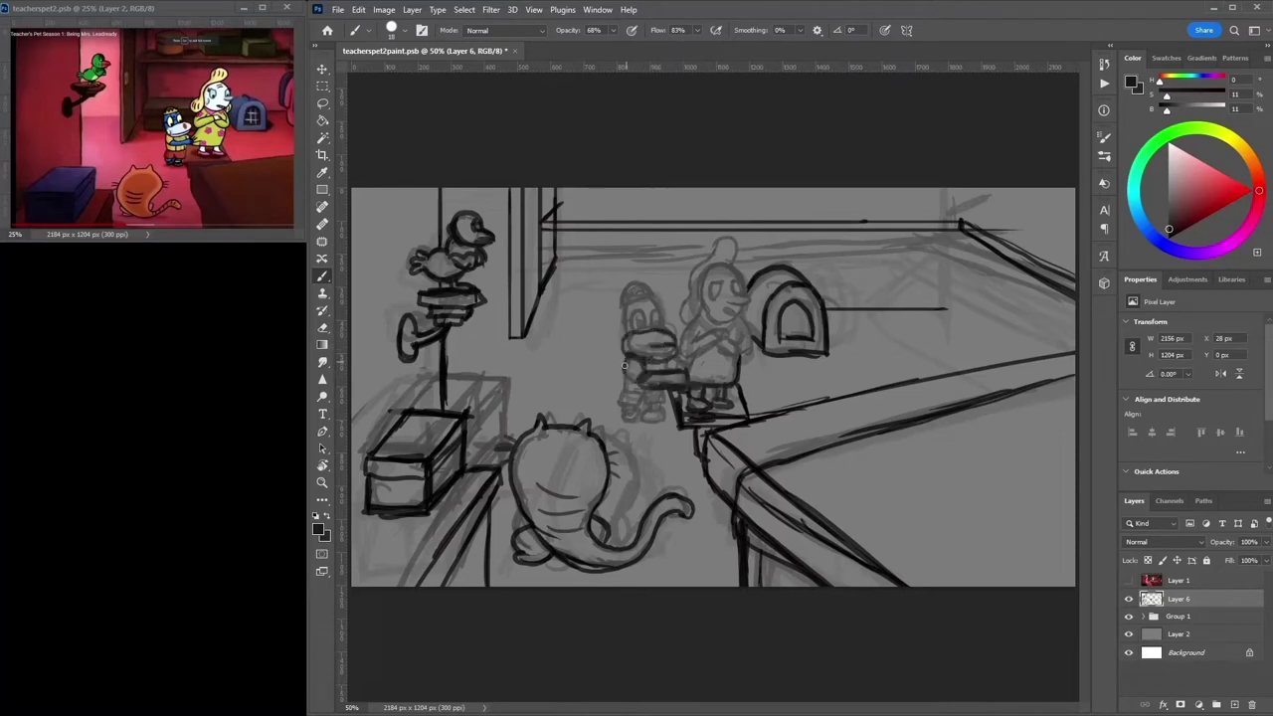
alt+click(670, 337)
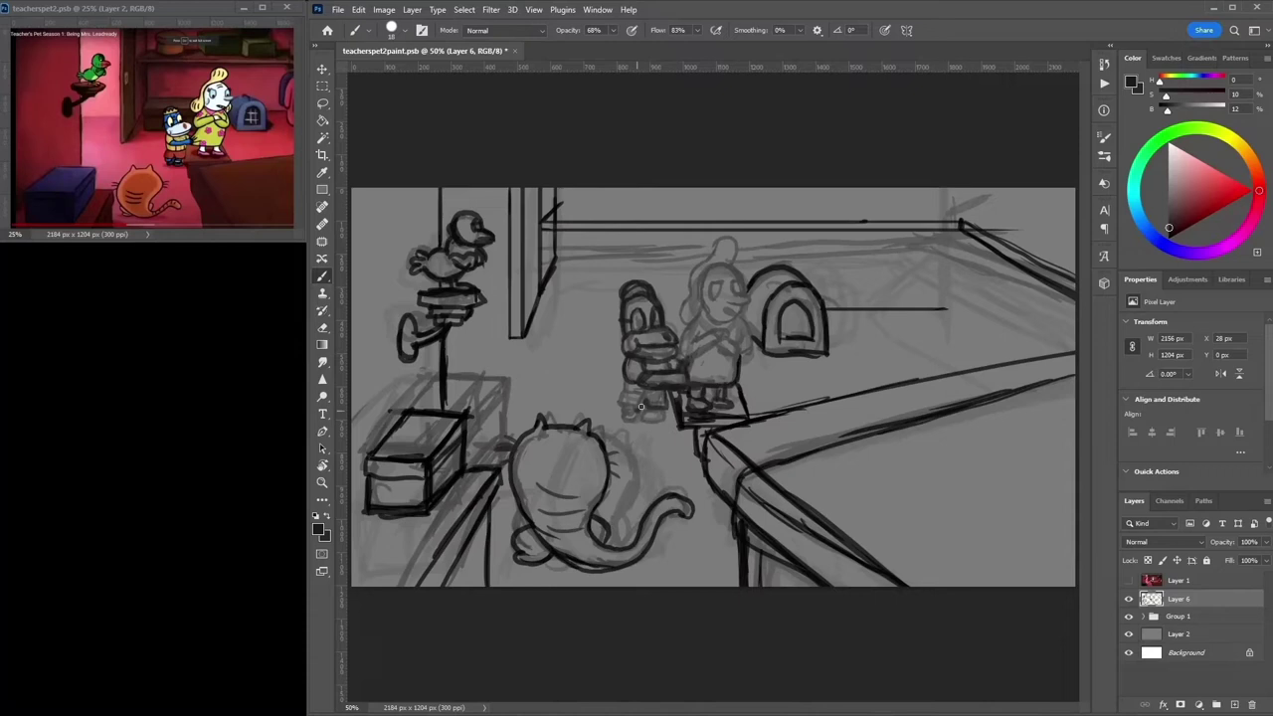
alt+click(665, 426)
drag(656, 425, 666, 408)
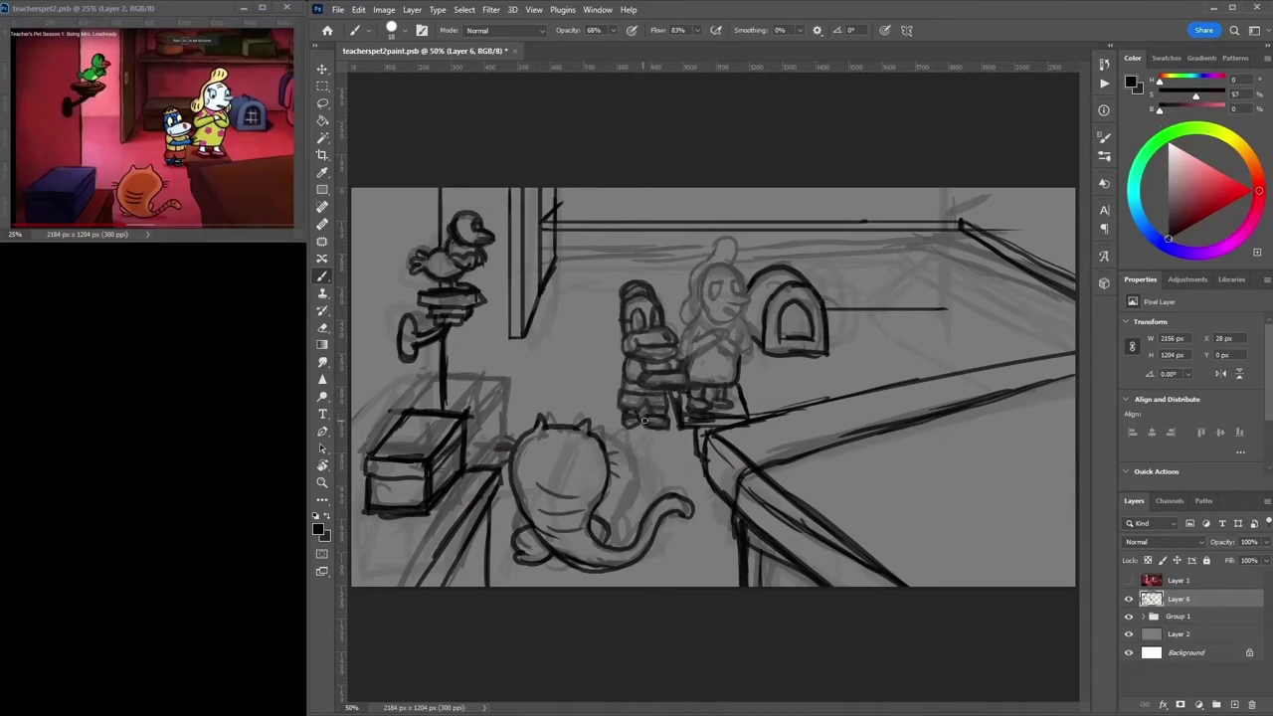
Redraw the teacher's eyes, brows and mouth using greys sampled from the sketch.
alt+click(731, 310)
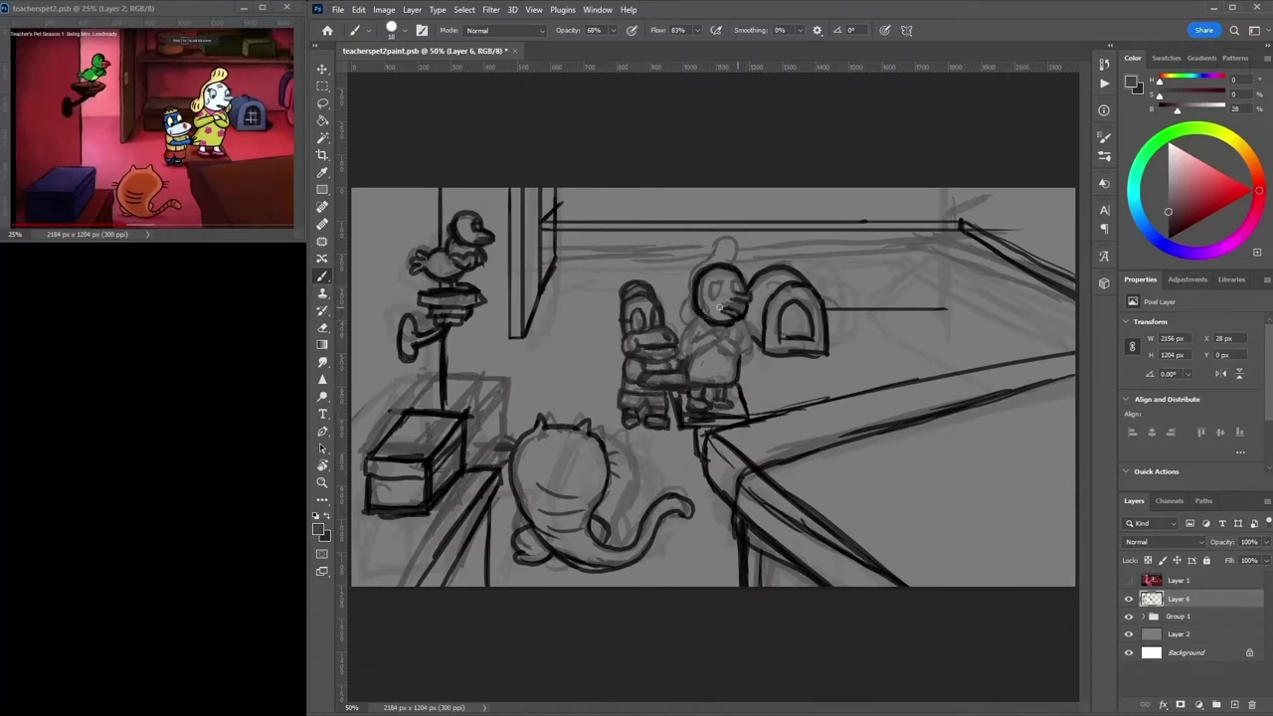
mouse_move(706, 276)
mouse_down()
mouse_move(722, 291)
mouse_move(702, 257)
mouse_up()
alt+click(710, 318)
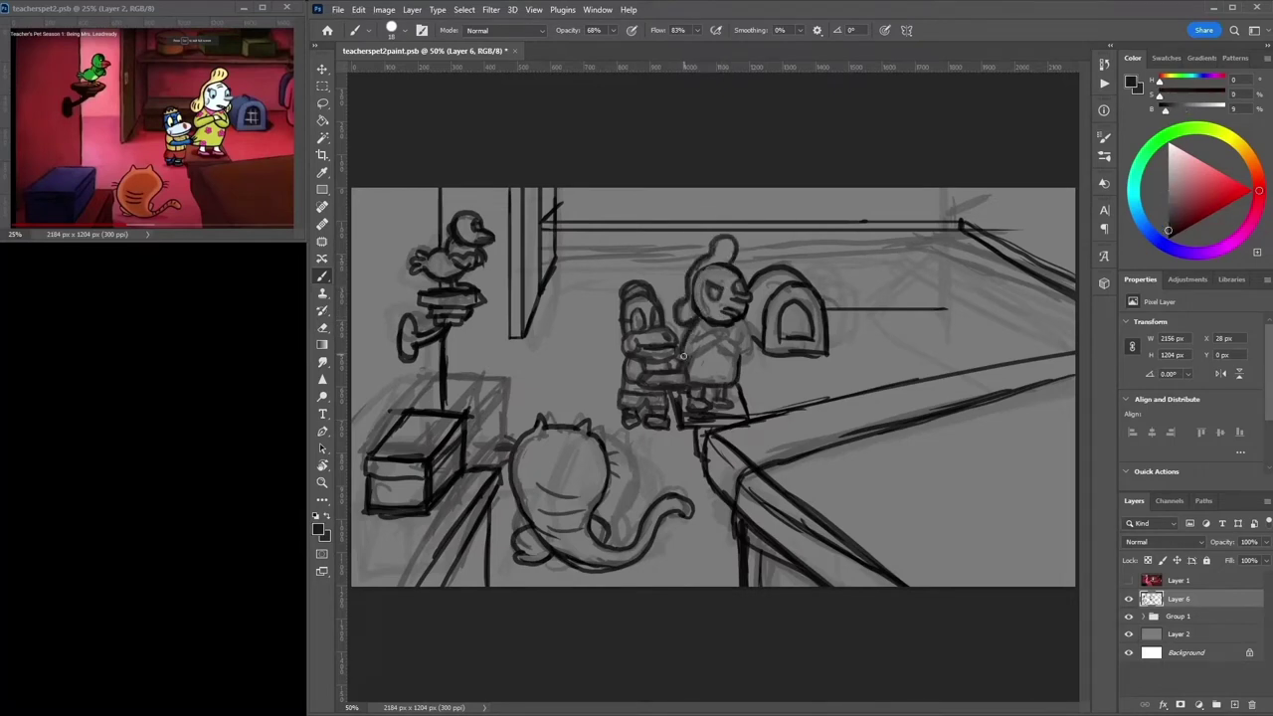
alt+click(737, 330)
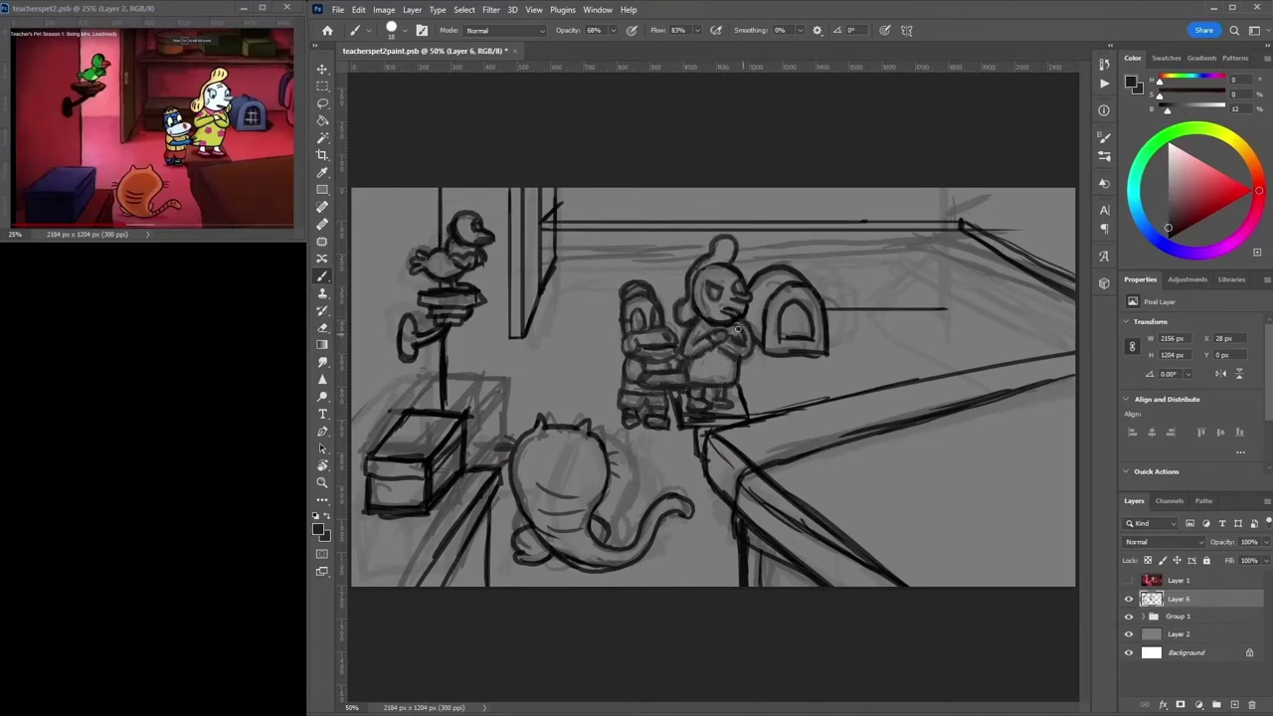
alt+click(744, 319)
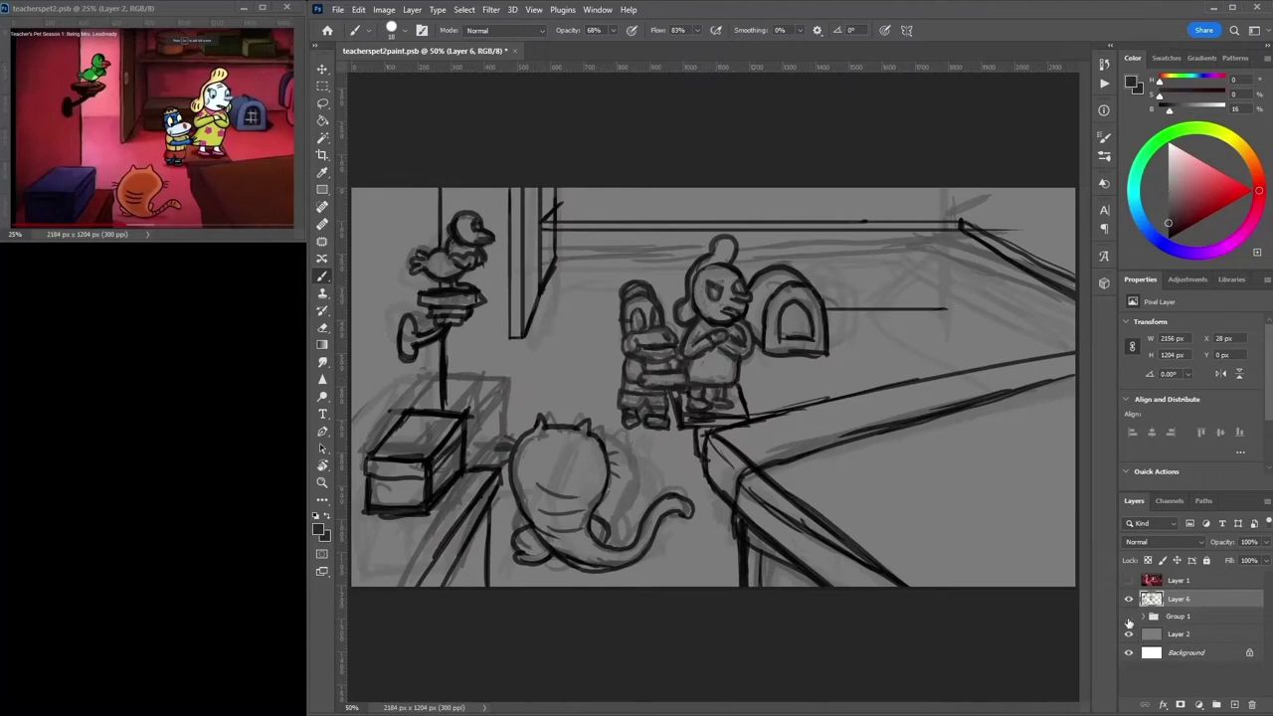
key(7)
key(ctrl+plus)
key(d)
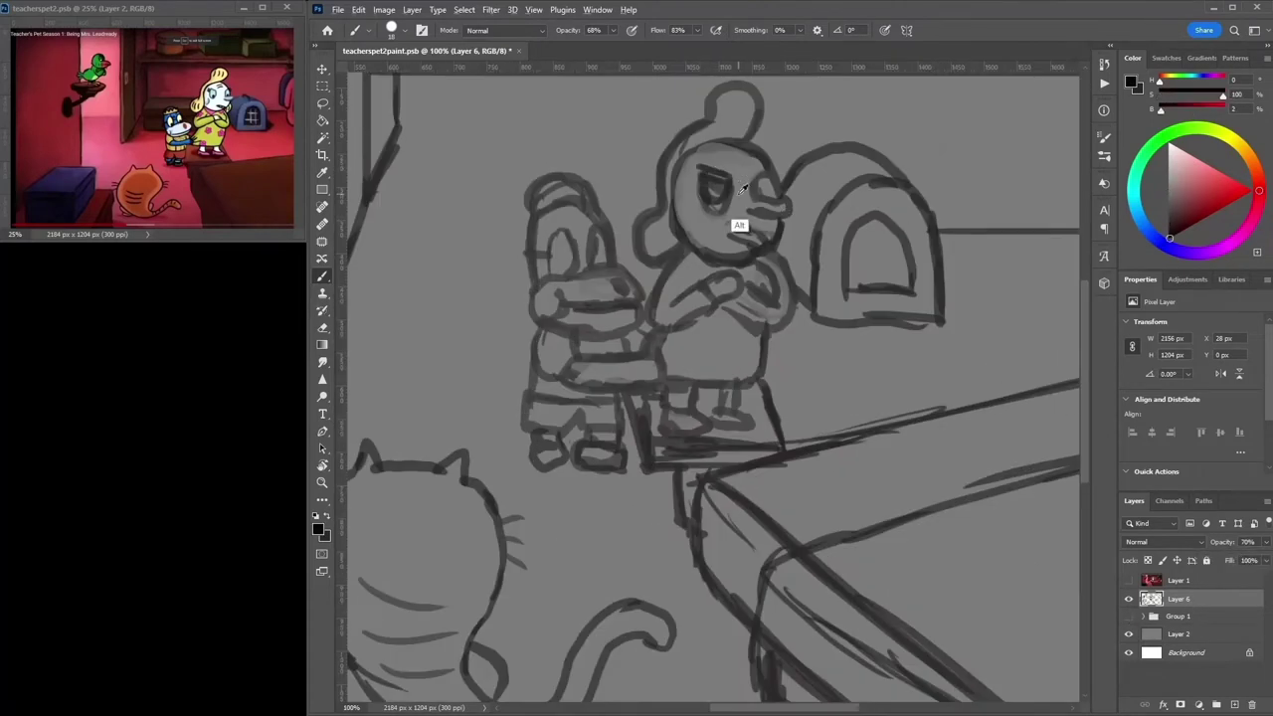
Shade the teacher's eye and mouth area and darken the outline of her bun and head.
alt+click(741, 189)
mouse_move(708, 177)
mouse_down()
mouse_move(722, 196)
mouse_move(746, 179)
mouse_up()
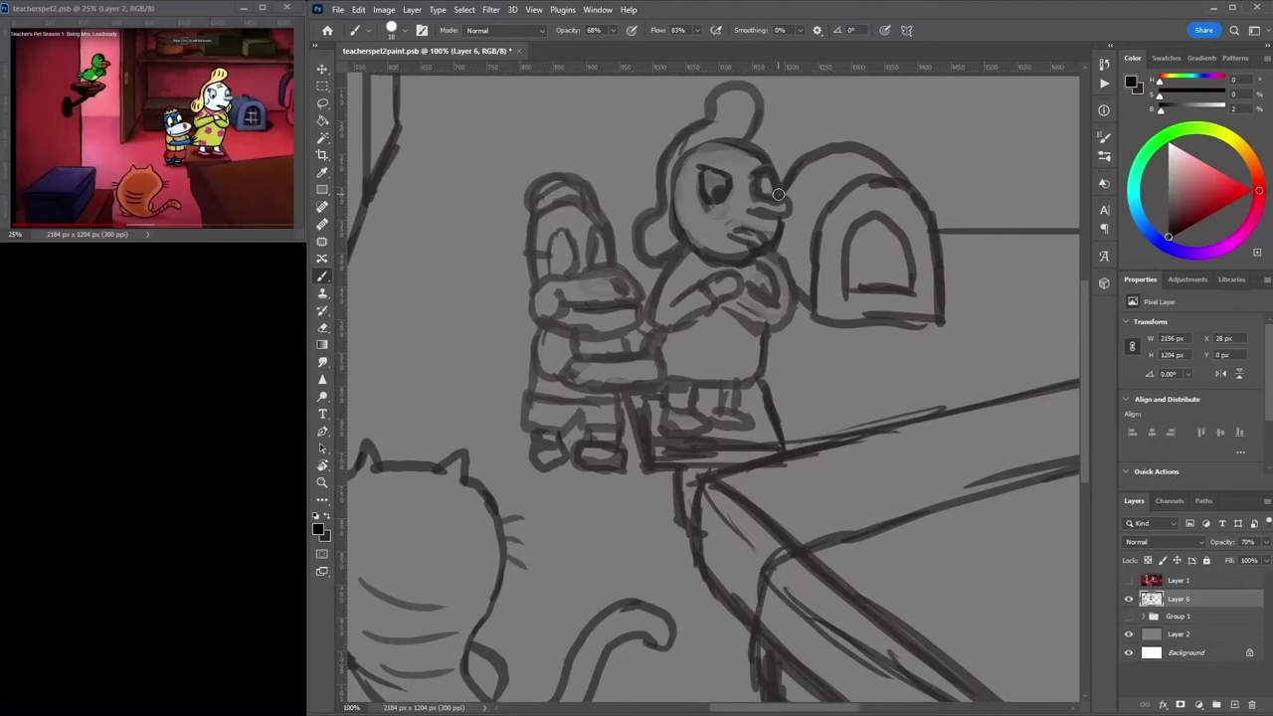
scroll(741, 186, up, 3)
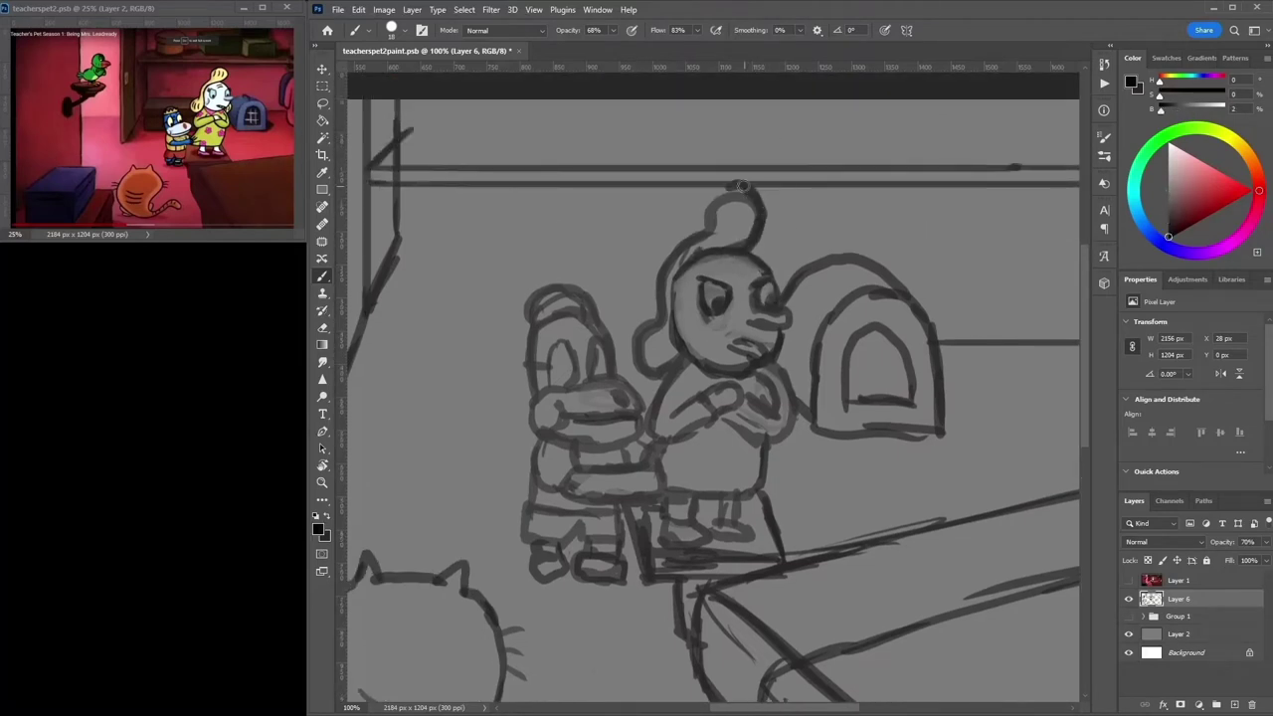
mouse_move(741, 186)
mouse_down()
mouse_move(686, 234)
mouse_move(645, 323)
mouse_up()
alt+click(711, 225)
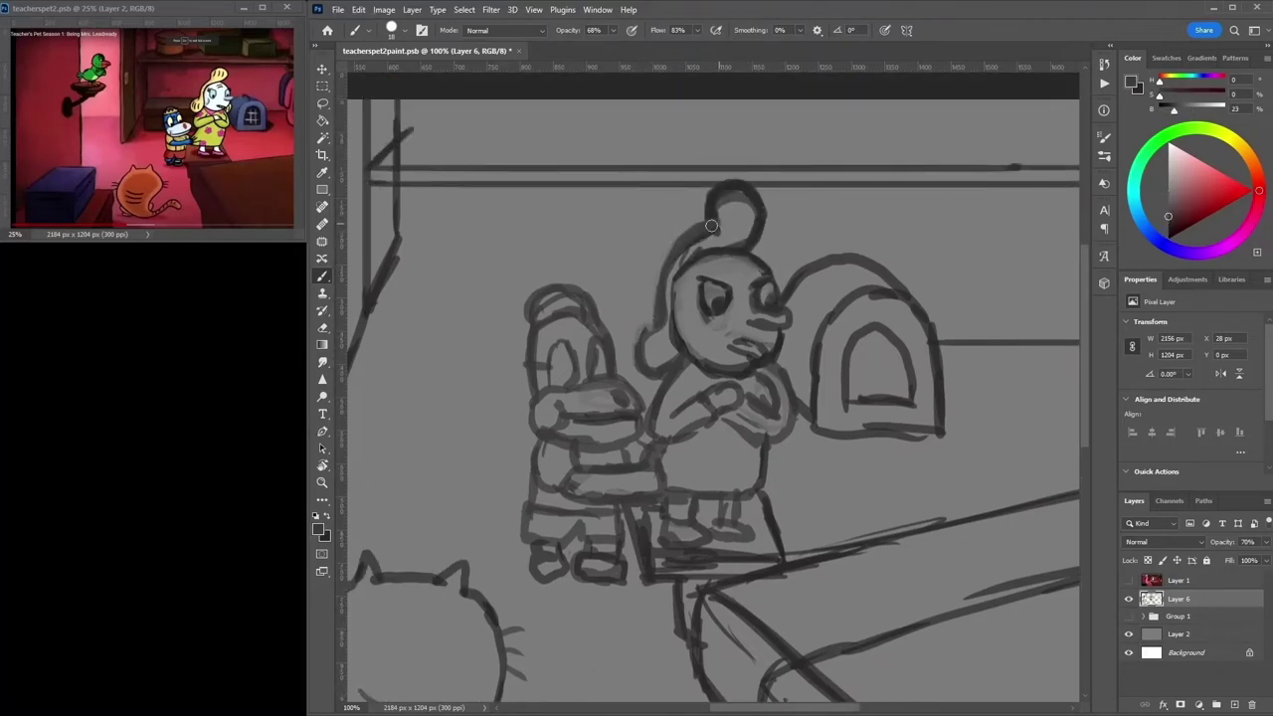
mouse_move(711, 226)
mouse_down()
mouse_move(641, 358)
mouse_move(677, 318)
mouse_up()
Redraw the teacher's nose and mouth darker and add a black stroke near her arm.
alt+click(874, 106)
drag(779, 316, 746, 350)
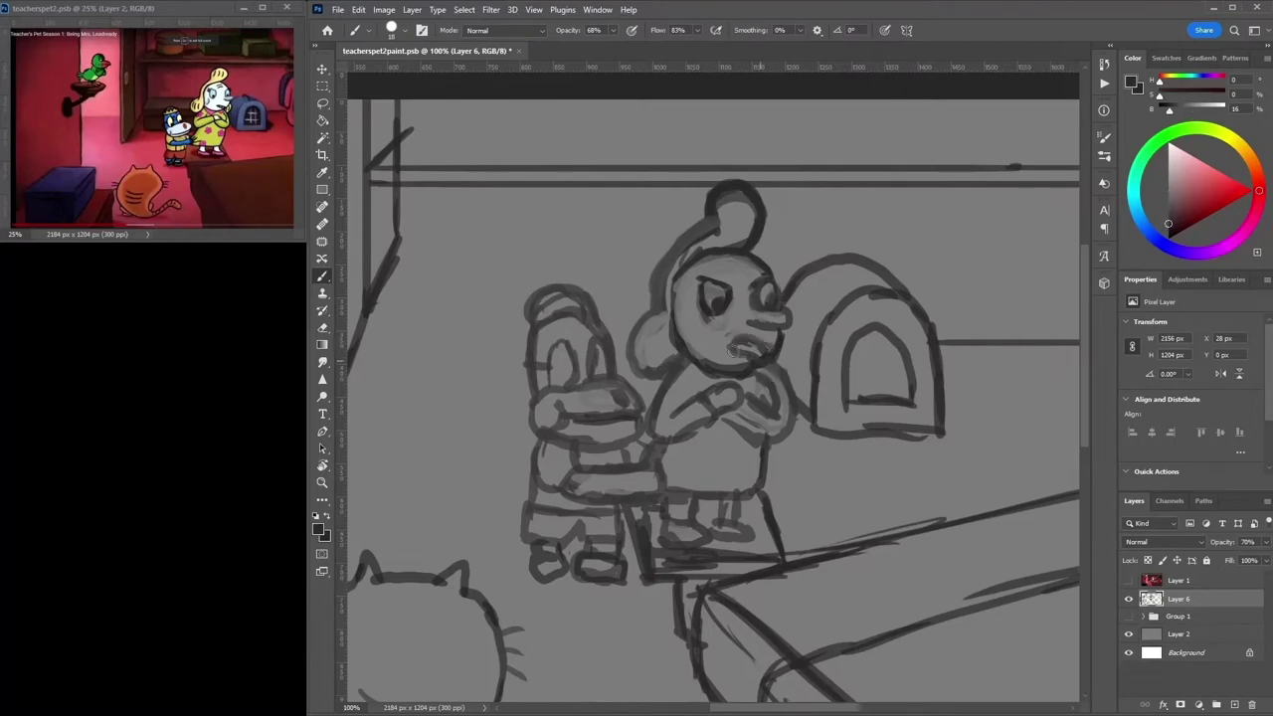
alt+click(676, 368)
mouse_move(677, 368)
mouse_down()
mouse_move(658, 420)
mouse_move(532, 416)
mouse_move(566, 417)
mouse_up()
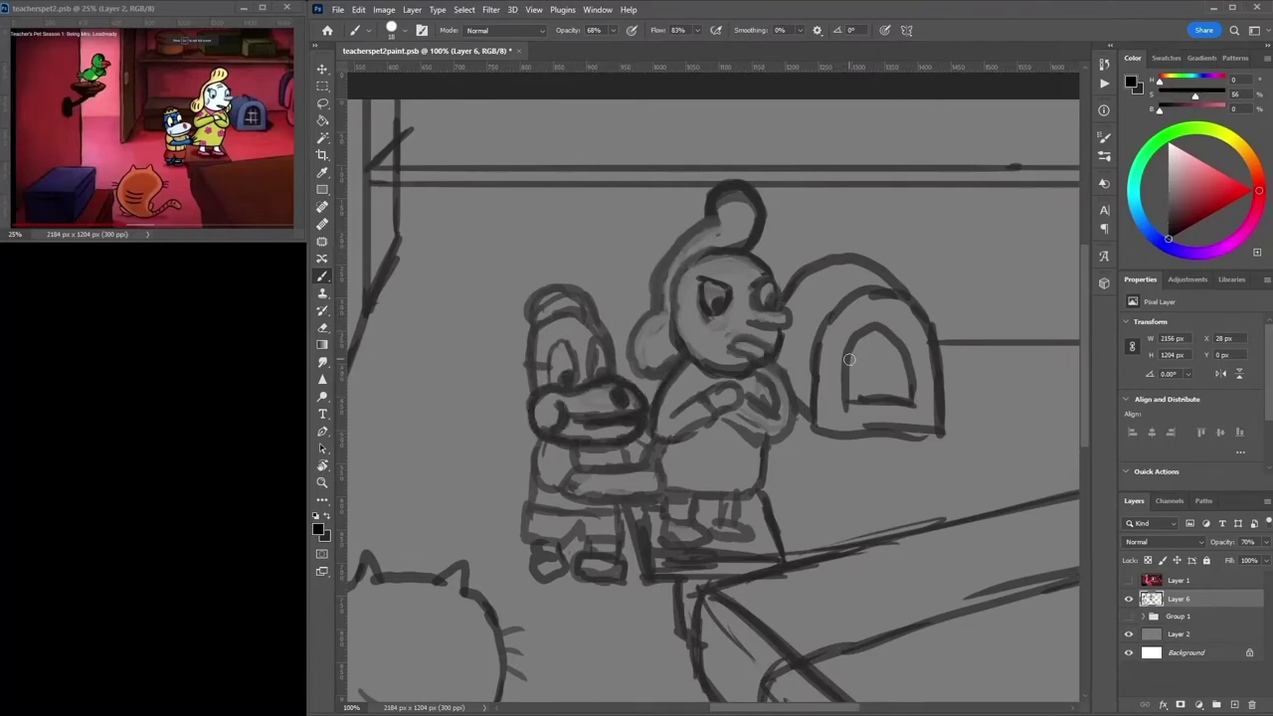
Paint Bucket the teacher's face and the dog's snout with a pale colour.
key(g)
key(x)
click(597, 407)
click(741, 328)
On a new layer, outline the teacher's crossed arms in dark.
key(x)
key(b)
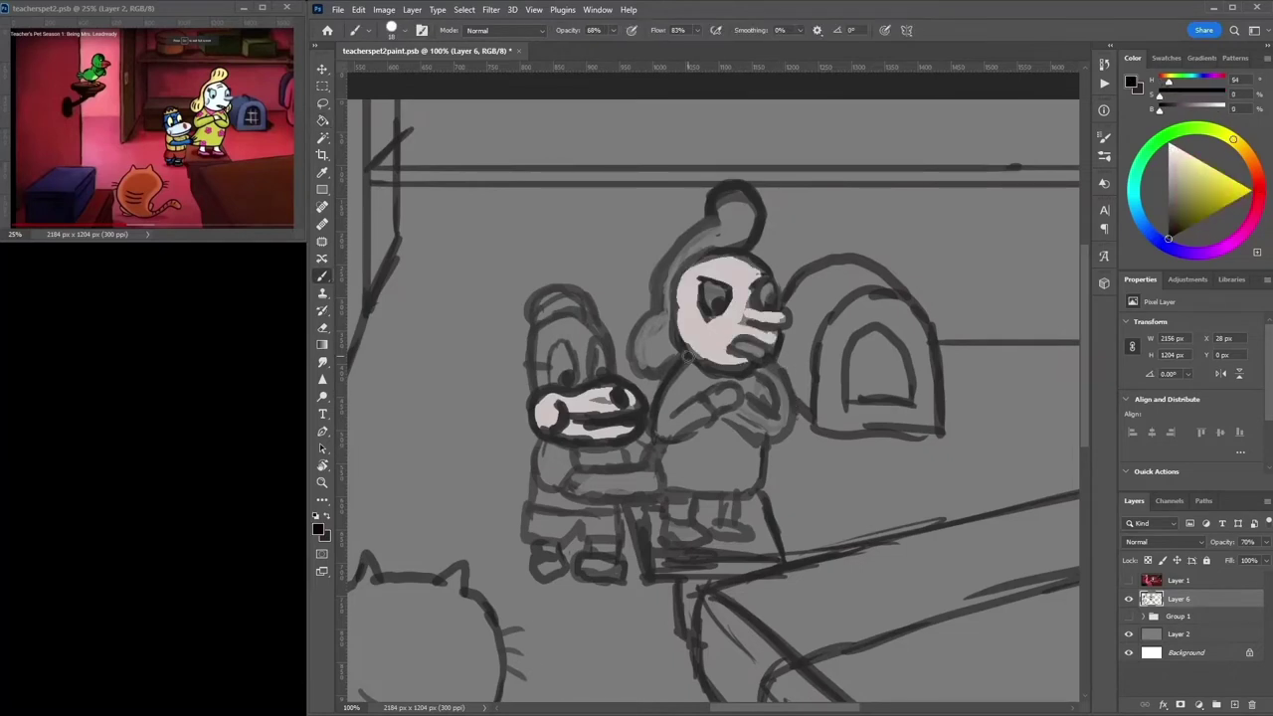
key(ctrl+shift+alt+n)
mouse_move(658, 436)
mouse_down()
mouse_move(708, 394)
mouse_move(746, 395)
mouse_up()
Paint the teacher's mouth and eye dark, and her hair pale with a dark outline.
alt+click(729, 405)
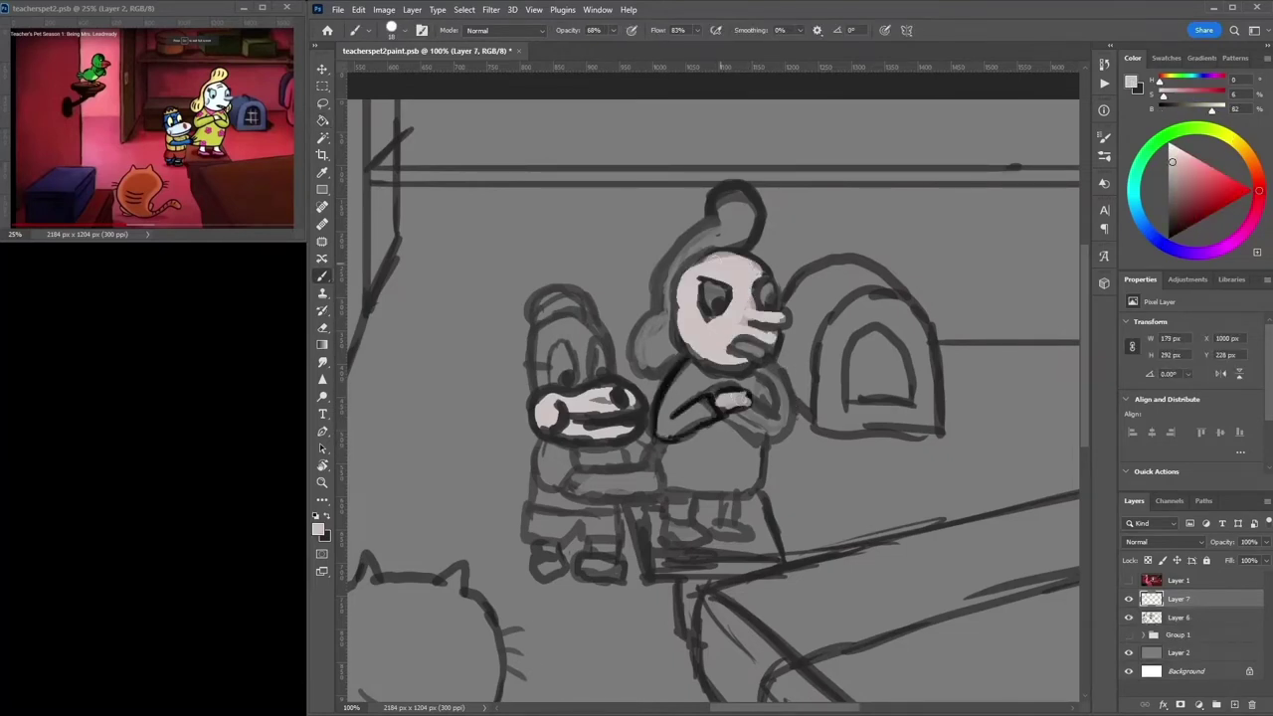
drag(758, 350, 772, 335)
alt+click(714, 295)
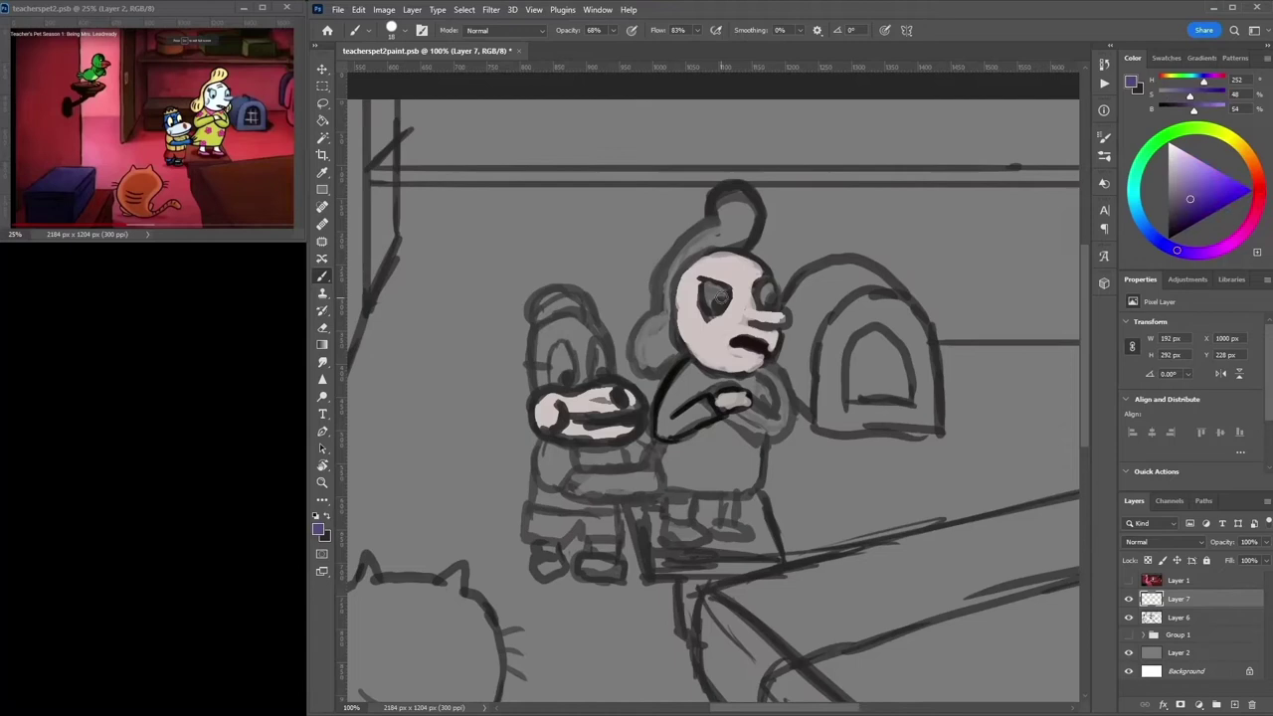
mouse_move(694, 275)
mouse_down()
mouse_move(754, 286)
mouse_move(705, 260)
mouse_up()
alt+click(736, 316)
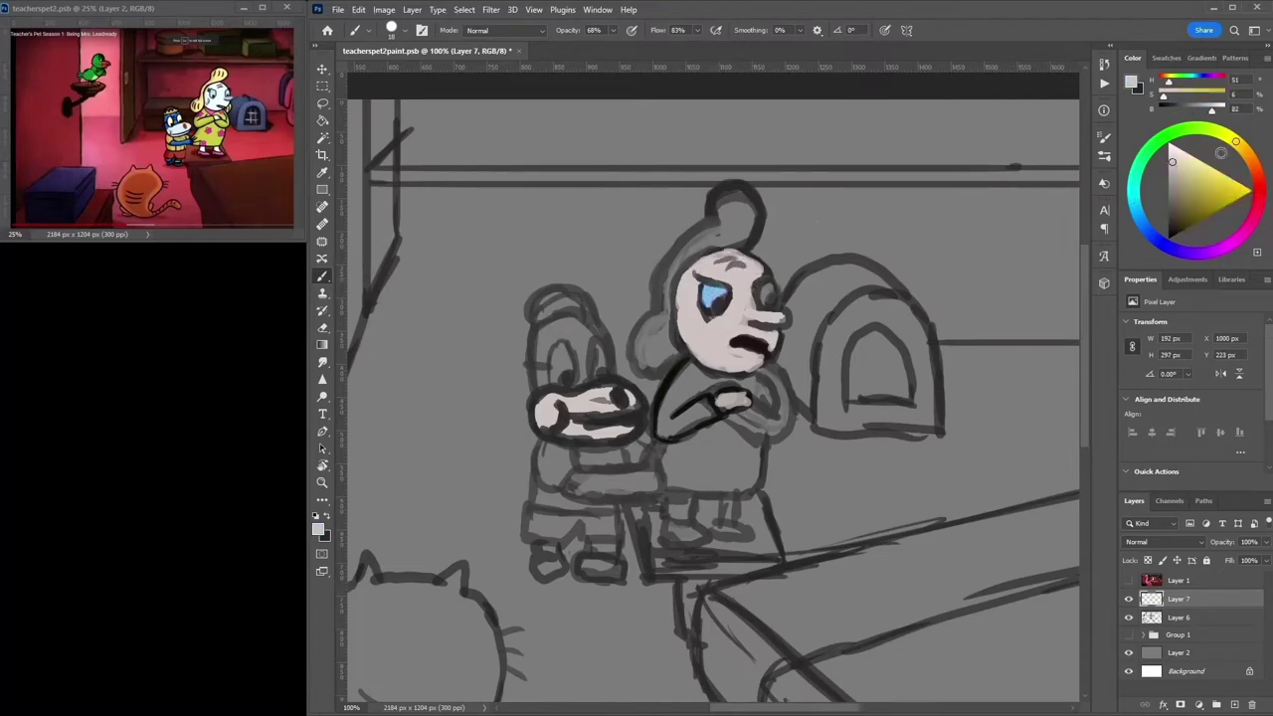
drag(726, 194, 642, 370)
key(d)
mouse_move(656, 296)
mouse_down()
mouse_move(760, 231)
mouse_move(633, 370)
mouse_move(680, 255)
mouse_up()
Paint the teacher's eyes blue and add a pink collar at her neck.
alt+click(712, 296)
mouse_move(758, 283)
mouse_down()
mouse_move(774, 298)
mouse_move(766, 310)
mouse_move(696, 348)
mouse_move(785, 401)
mouse_up()
alt+click(769, 301)
alt+click(704, 330)
alt+click(215, 111)
alt+click(209, 135)
Outline the teacher's body below her arms and the dog's lower body in near-black.
alt+click(768, 376)
alt+click(781, 410)
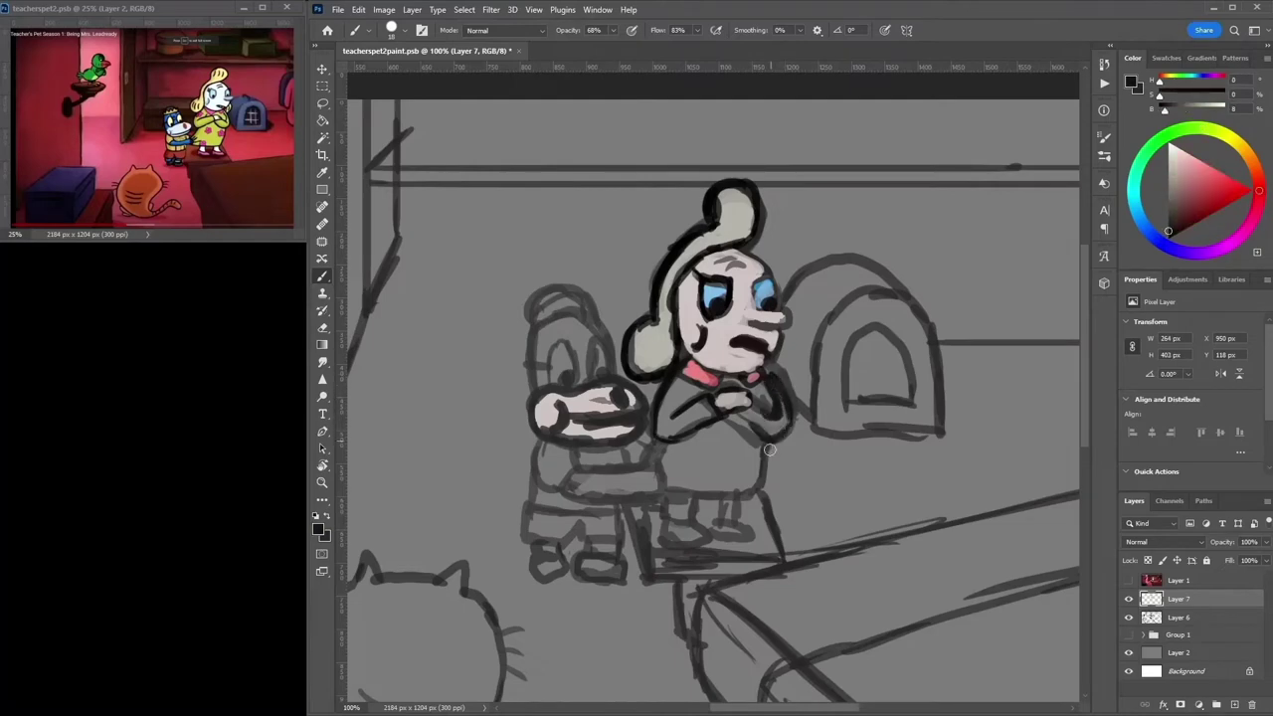
mouse_move(767, 450)
mouse_down()
mouse_move(681, 489)
mouse_move(527, 448)
mouse_move(582, 497)
mouse_up()
mouse_move(608, 366)
mouse_down()
mouse_move(763, 202)
mouse_move(706, 159)
mouse_move(696, 209)
mouse_move(727, 169)
mouse_move(702, 211)
mouse_up()
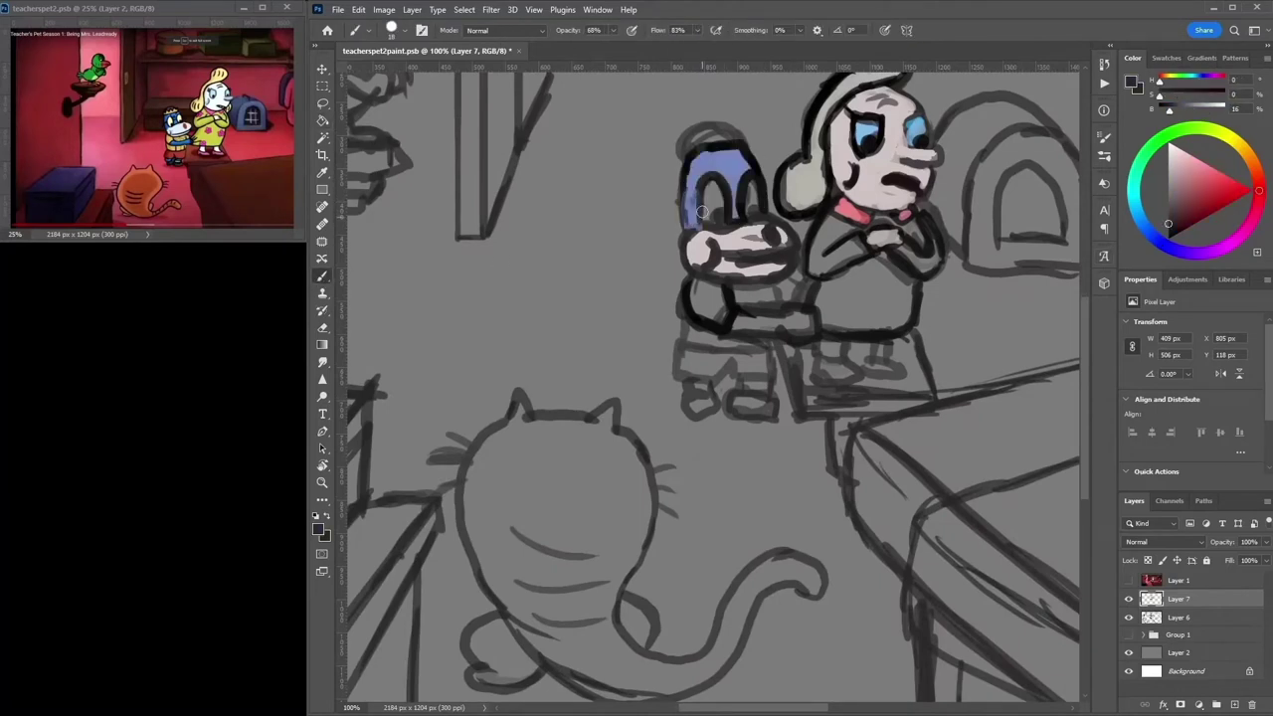
Paint a yellow band on the dog's hat and outline its pants in black.
right_click(688, 127)
mouse_move(690, 141)
mouse_down()
mouse_move(713, 137)
mouse_move(696, 149)
mouse_up()
alt+click(755, 216)
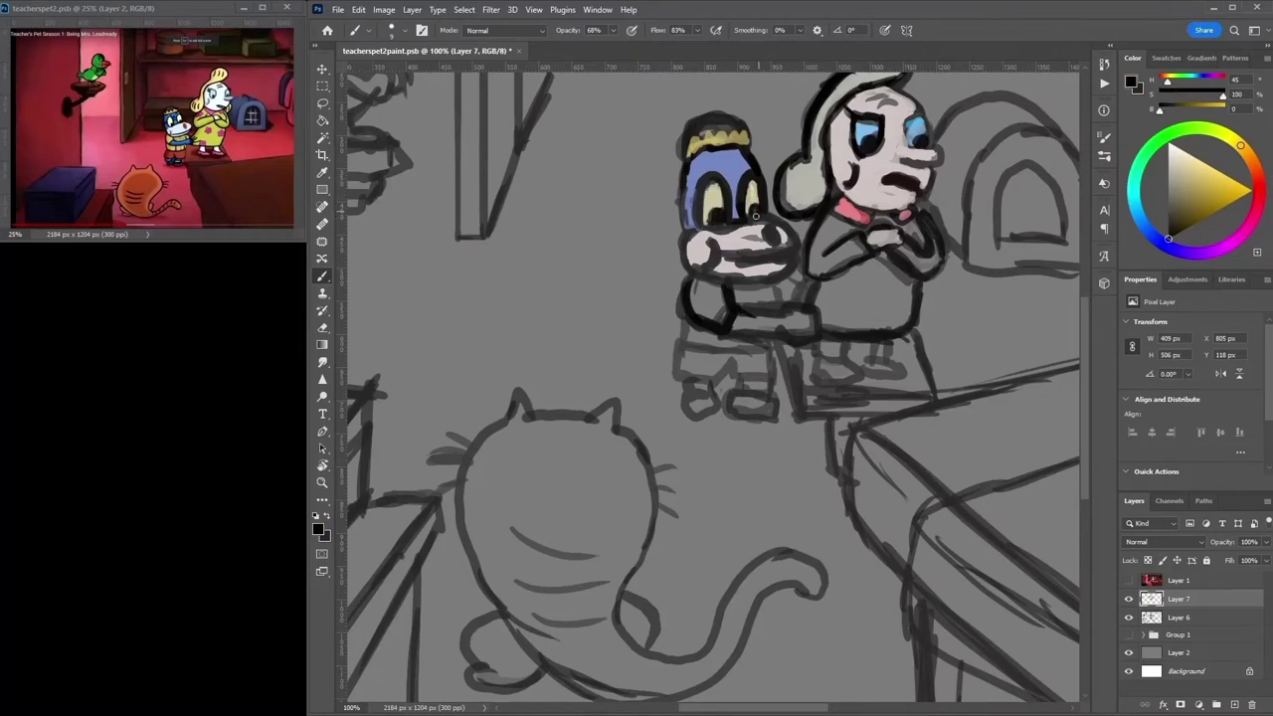
drag(780, 297, 721, 388)
drag(696, 346, 687, 394)
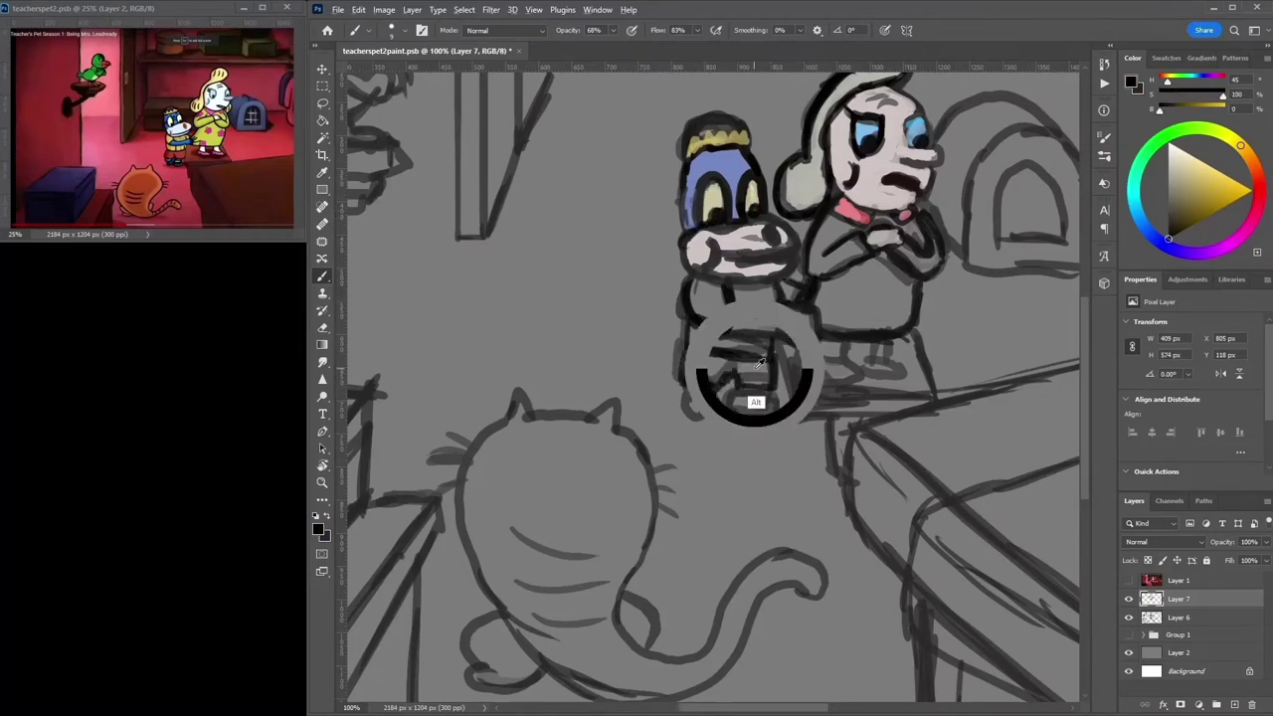
Fill the dog's pants pink and paint its belly pale tan.
alt+click(60, 110)
key(g)
click(726, 370)
key(b)
alt+click(140, 194)
mouse_move(696, 288)
mouse_down()
mouse_move(711, 317)
mouse_move(781, 296)
mouse_move(746, 298)
mouse_move(811, 323)
mouse_up()
Paint the dog's feet blue and outline them in near-black.
alt+click(716, 189)
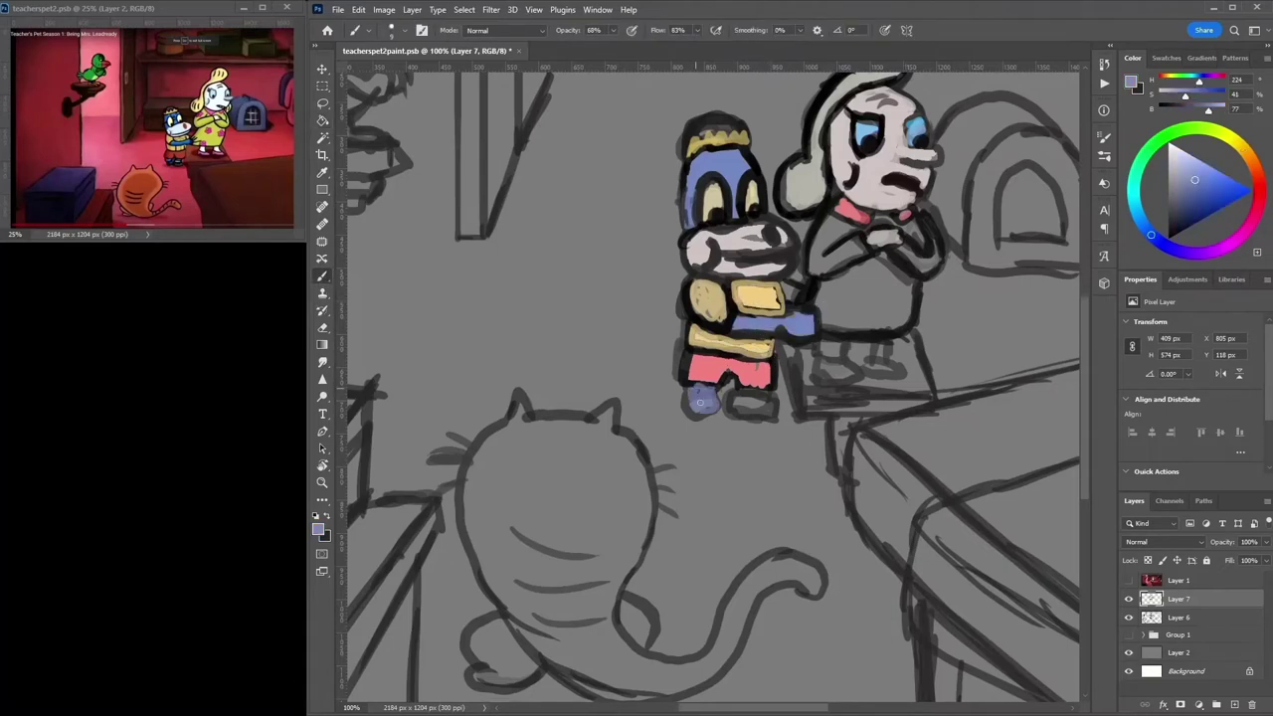
drag(741, 396, 766, 397)
alt+click(686, 386)
mouse_move(688, 408)
mouse_down()
mouse_move(716, 430)
mouse_move(744, 415)
mouse_up()
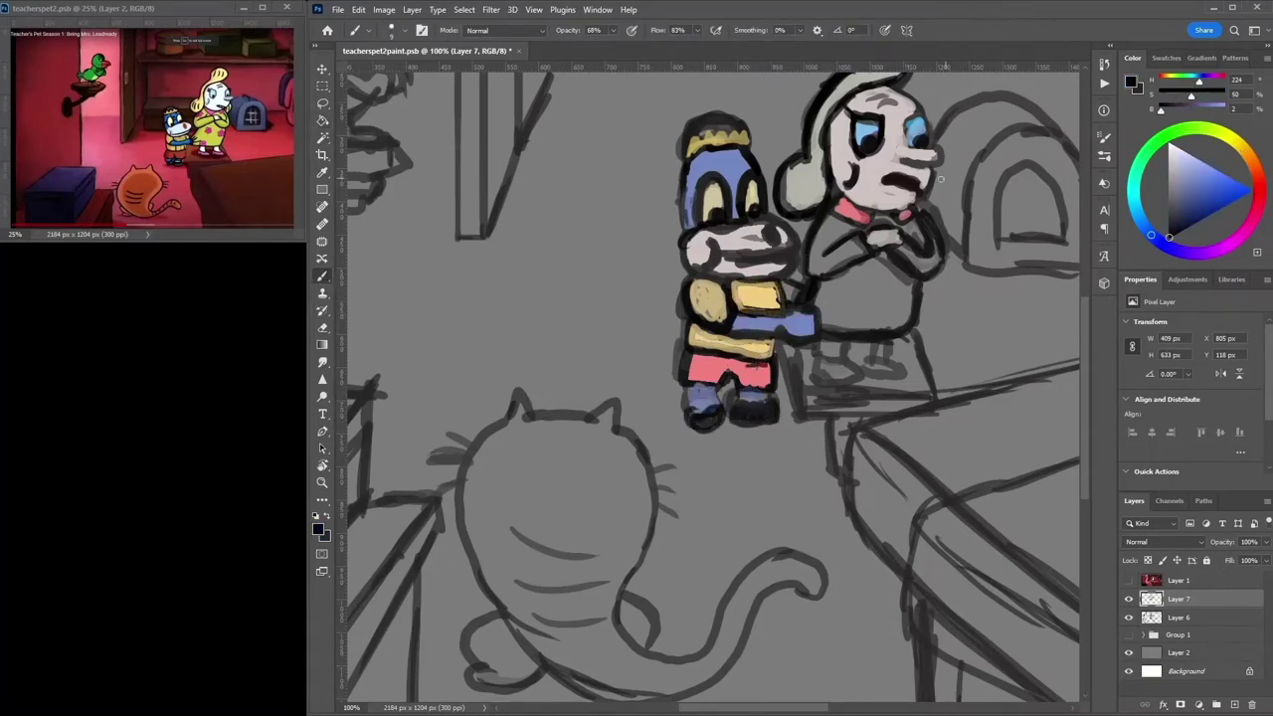
Paint the teacher's dress green with salmon-pink spots and her legs light pink.
alt+click(94, 68)
drag(826, 303, 906, 273)
mouse_move(815, 243)
mouse_down()
mouse_move(935, 253)
mouse_move(835, 294)
mouse_up()
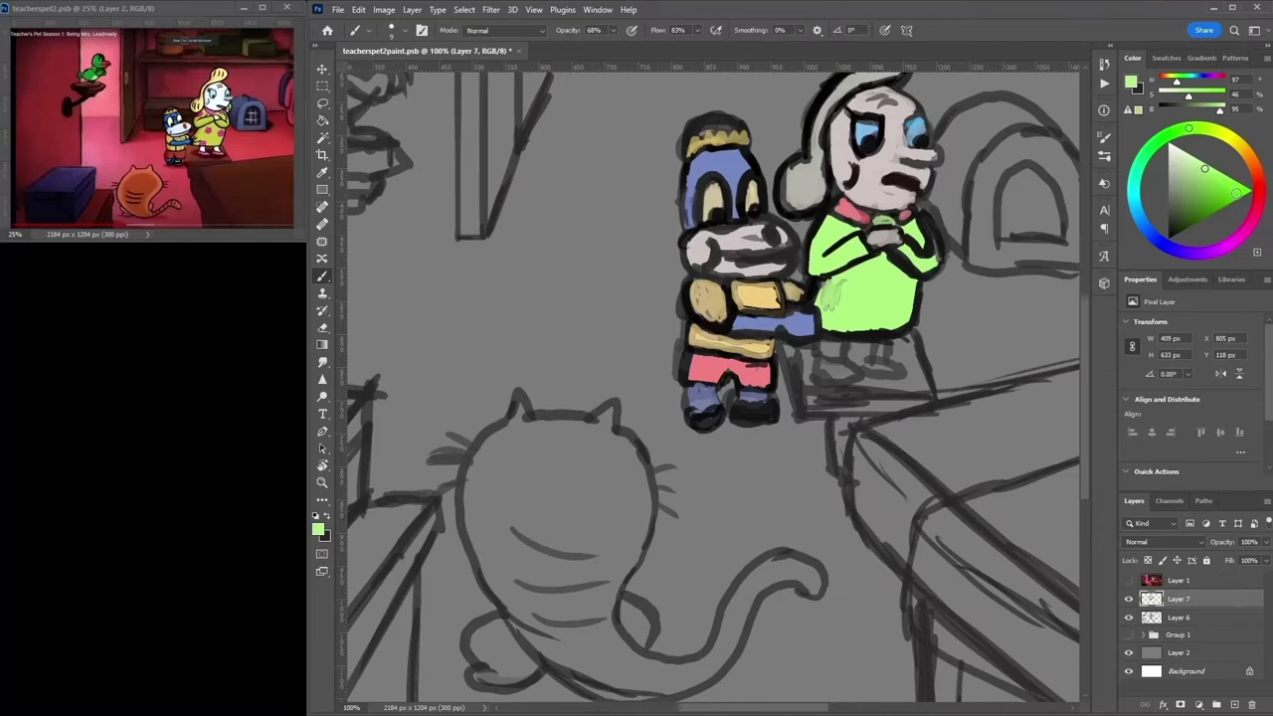
alt+click(831, 229)
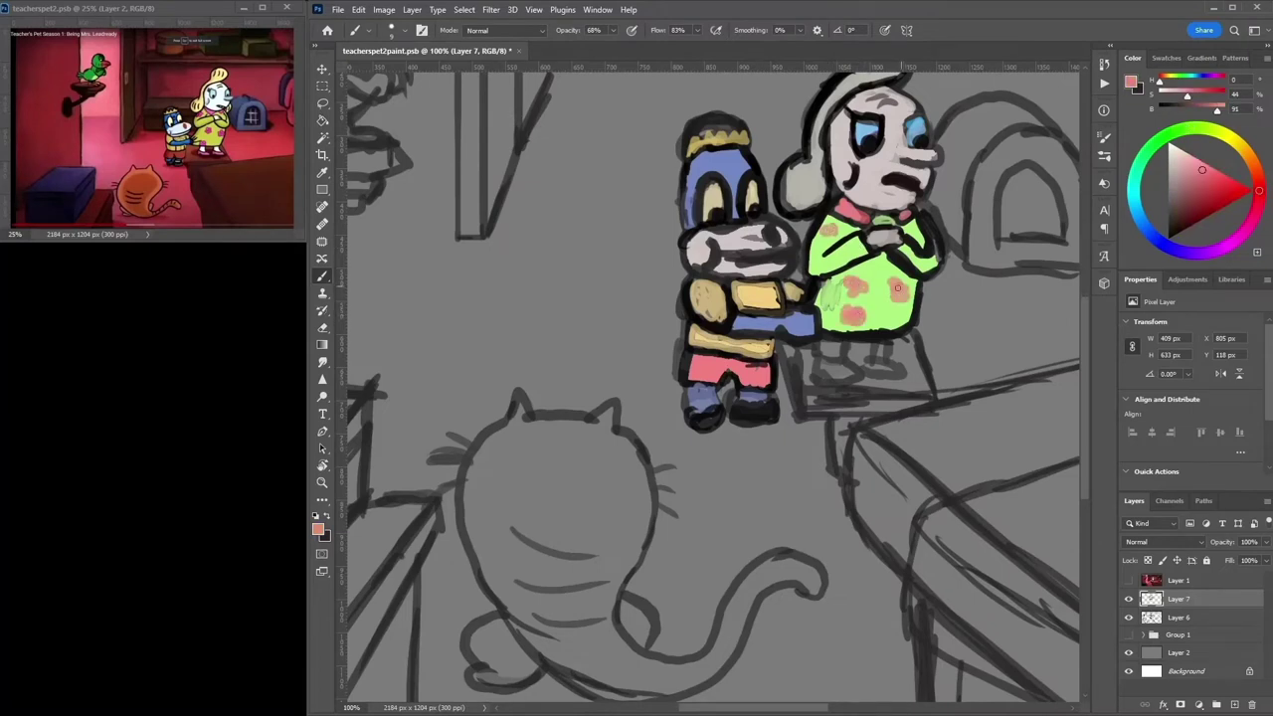
alt+click(212, 127)
mouse_move(826, 318)
mouse_down()
mouse_move(866, 239)
mouse_move(901, 224)
mouse_up()
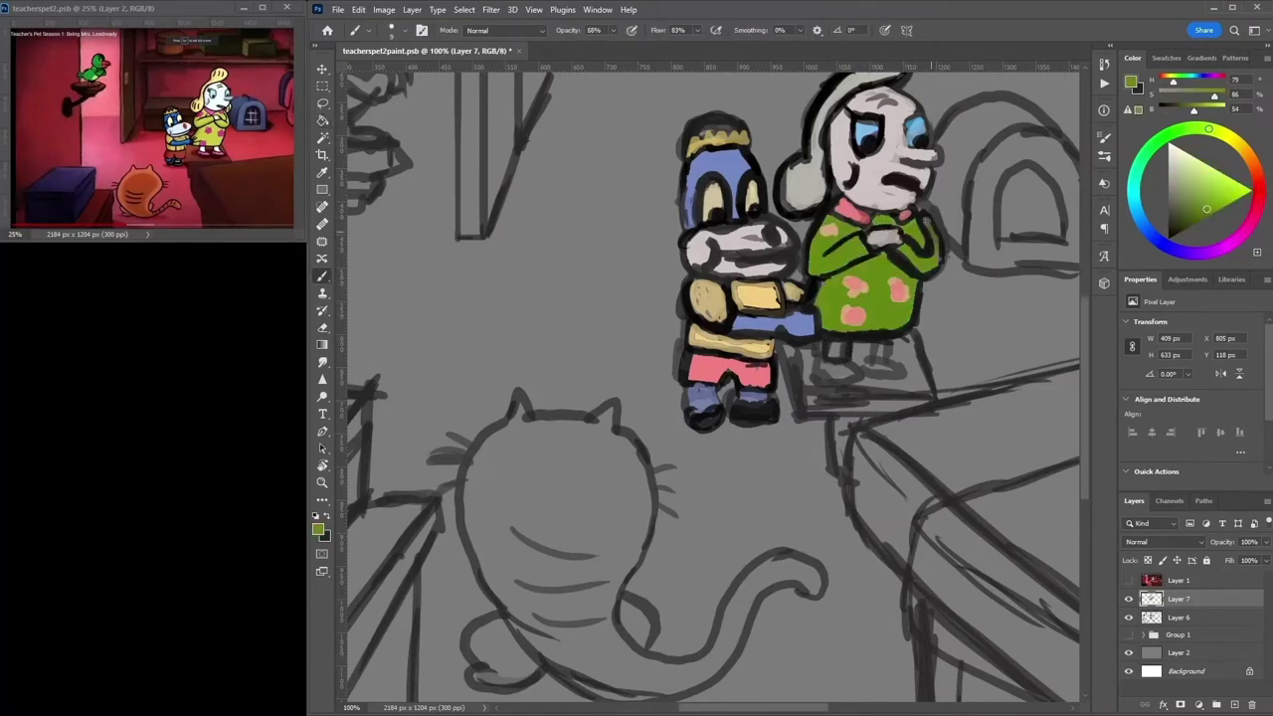
alt+click(880, 199)
mouse_move(830, 338)
mouse_down()
mouse_move(851, 358)
mouse_move(890, 356)
mouse_up()
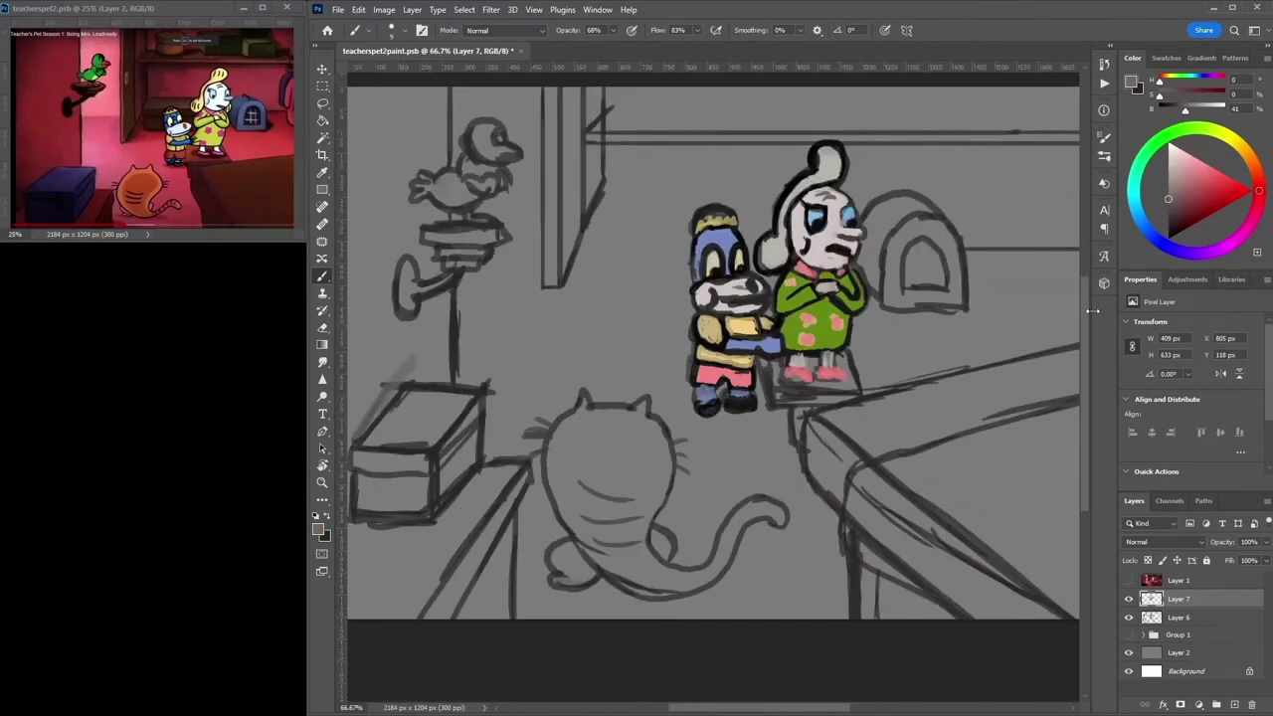
Paint the counter top red and its front face a darker red.
click(1203, 212)
drag(994, 398, 736, 428)
mouse_move(557, 443)
mouse_down()
mouse_move(1040, 335)
mouse_move(706, 641)
mouse_up()
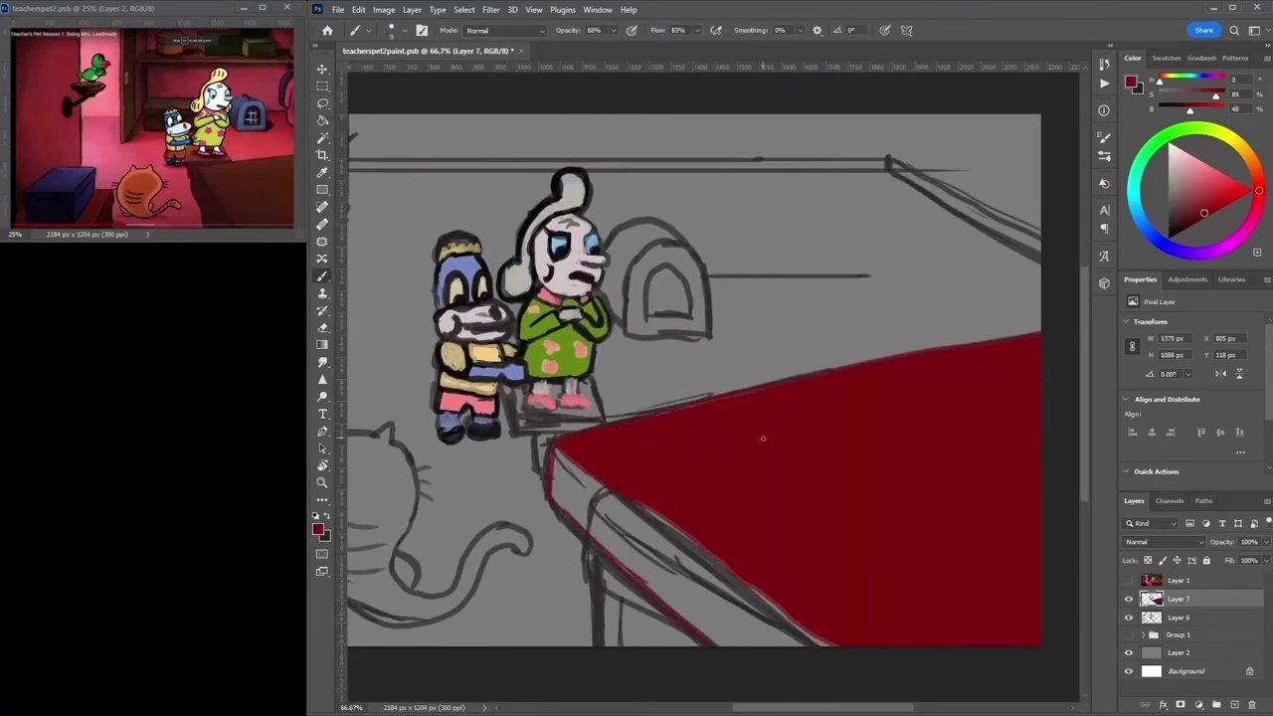
click(1195, 222)
drag(557, 453, 825, 641)
drag(589, 547, 697, 642)
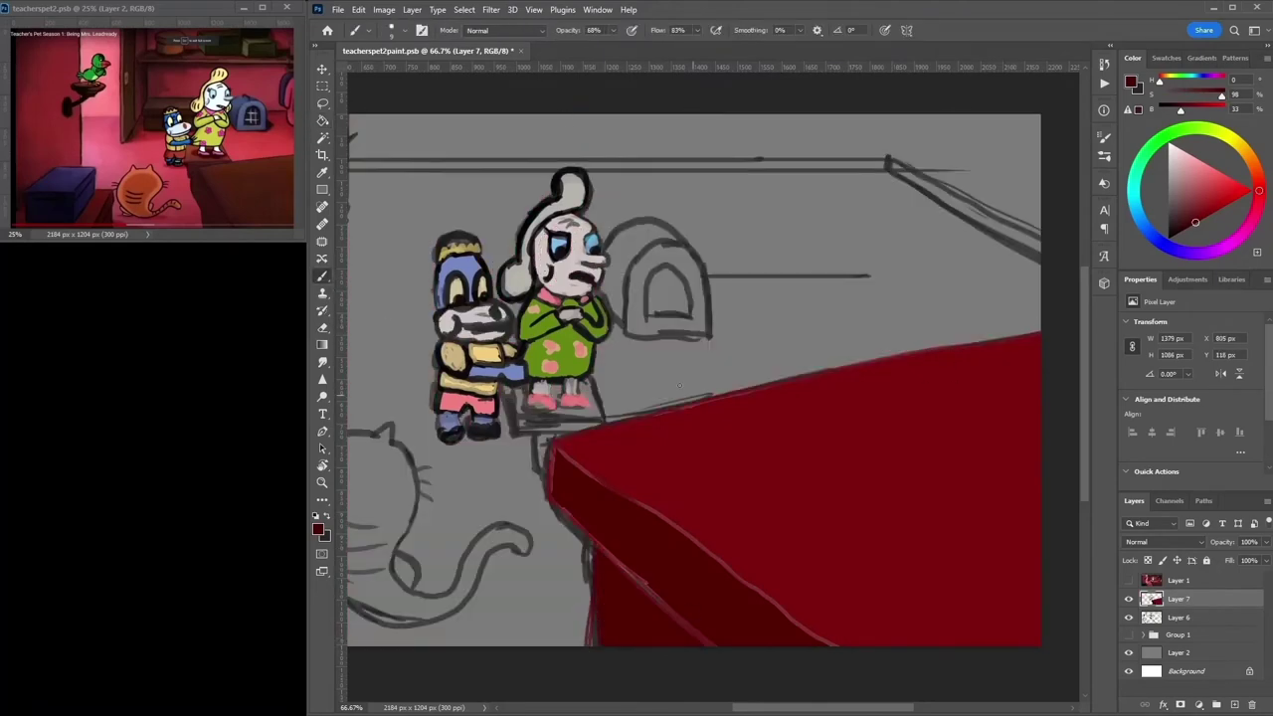
Fill the left wall solid red, touch up the shelf lines, and paint the wall behind the parrot pink.
drag(679, 385, 958, 489)
drag(473, 513, 361, 591)
drag(368, 603, 492, 527)
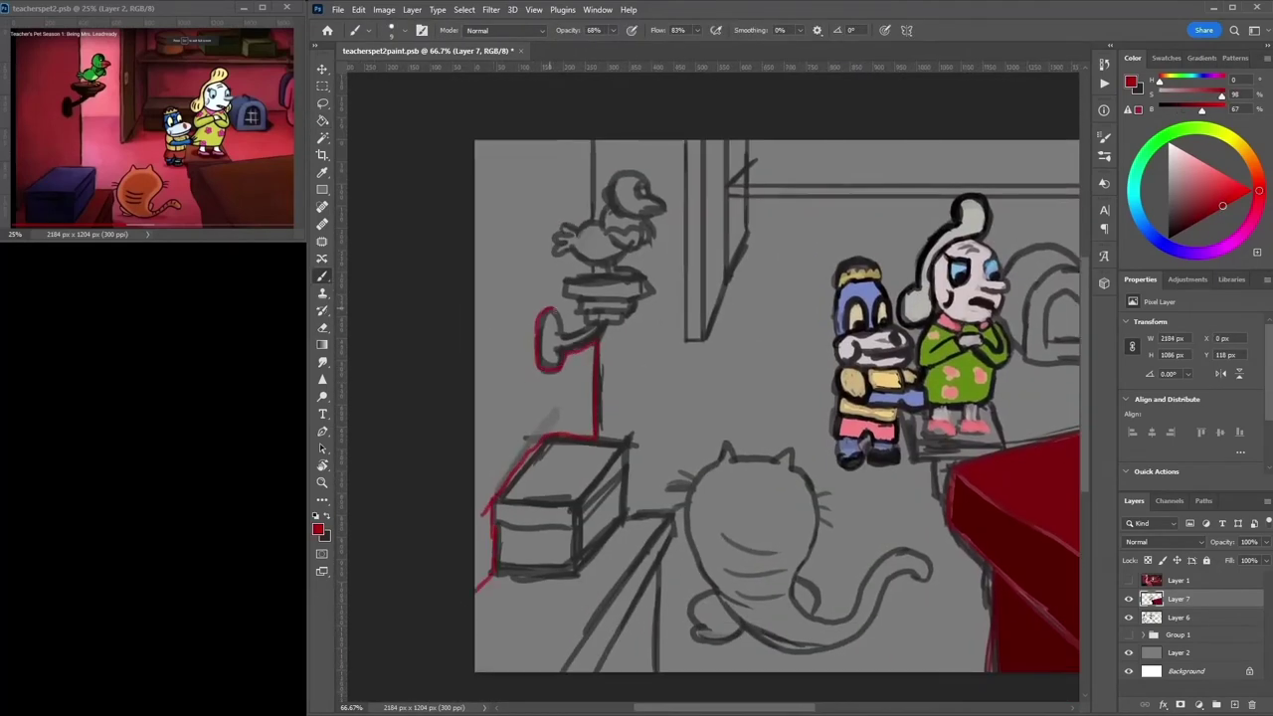
click(587, 150)
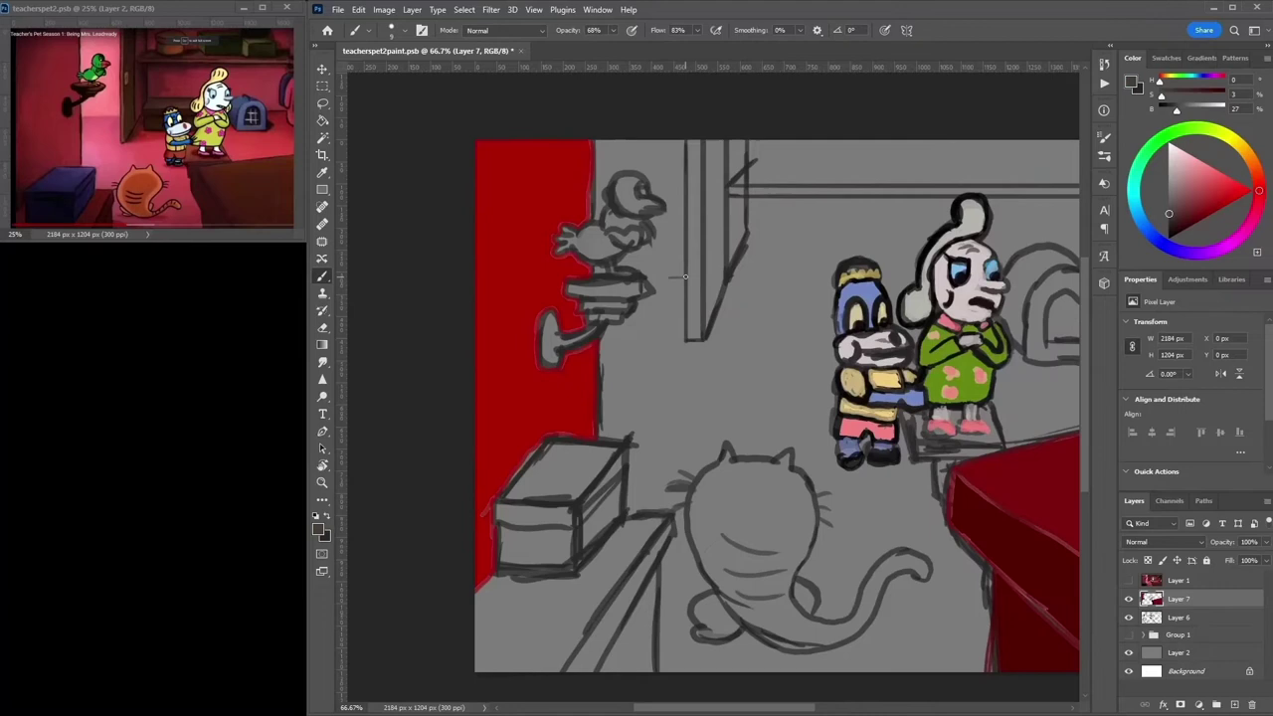
drag(653, 344, 601, 346)
drag(701, 340, 697, 374)
click(1210, 167)
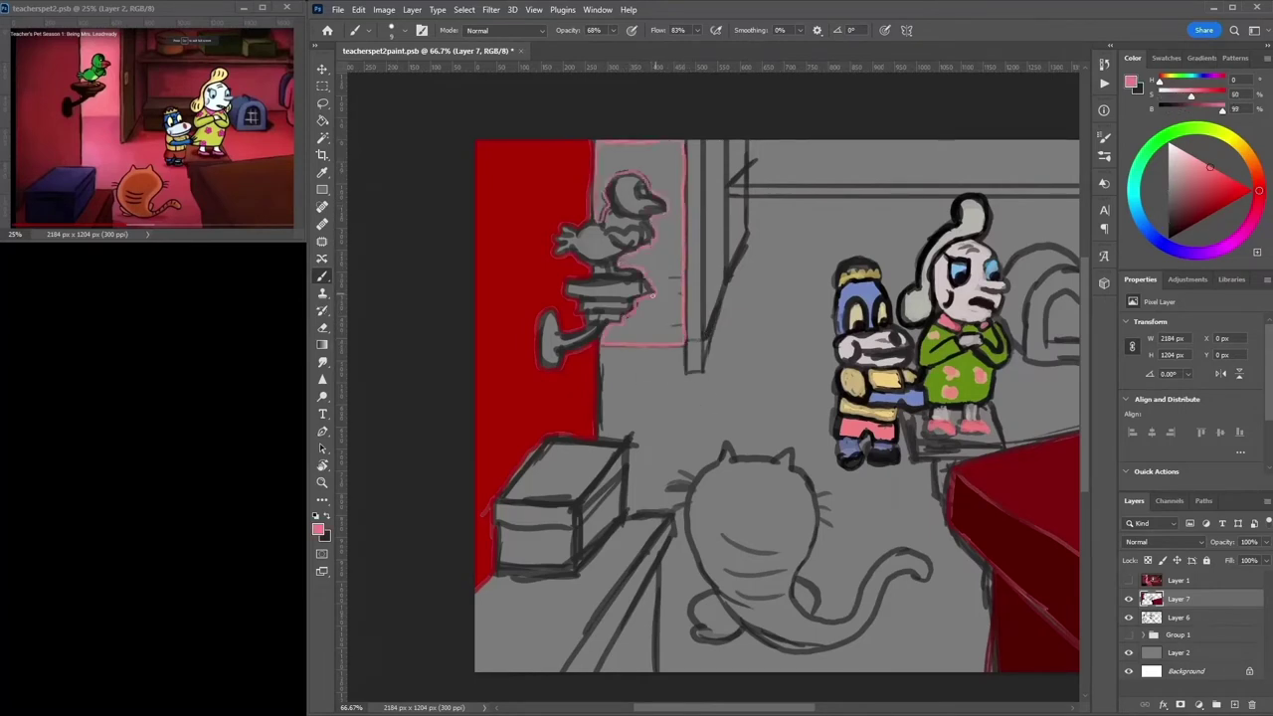
click(654, 294)
Close the cat's outline and flood-fill the cat orange.
scroll(736, 398, down, 2)
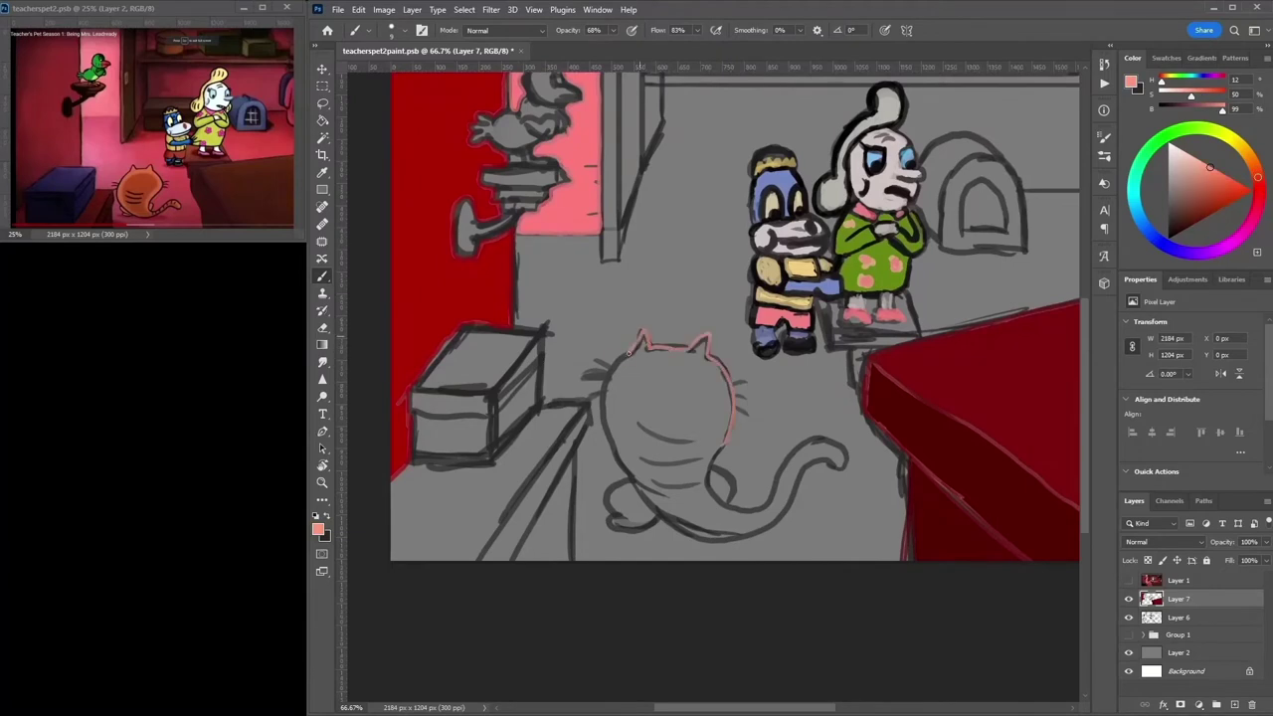
mouse_move(629, 353)
mouse_down()
mouse_move(704, 534)
mouse_move(795, 447)
mouse_move(734, 438)
mouse_up()
key(g)
click(667, 438)
key(b)
click(1169, 239)
drag(641, 426, 681, 431)
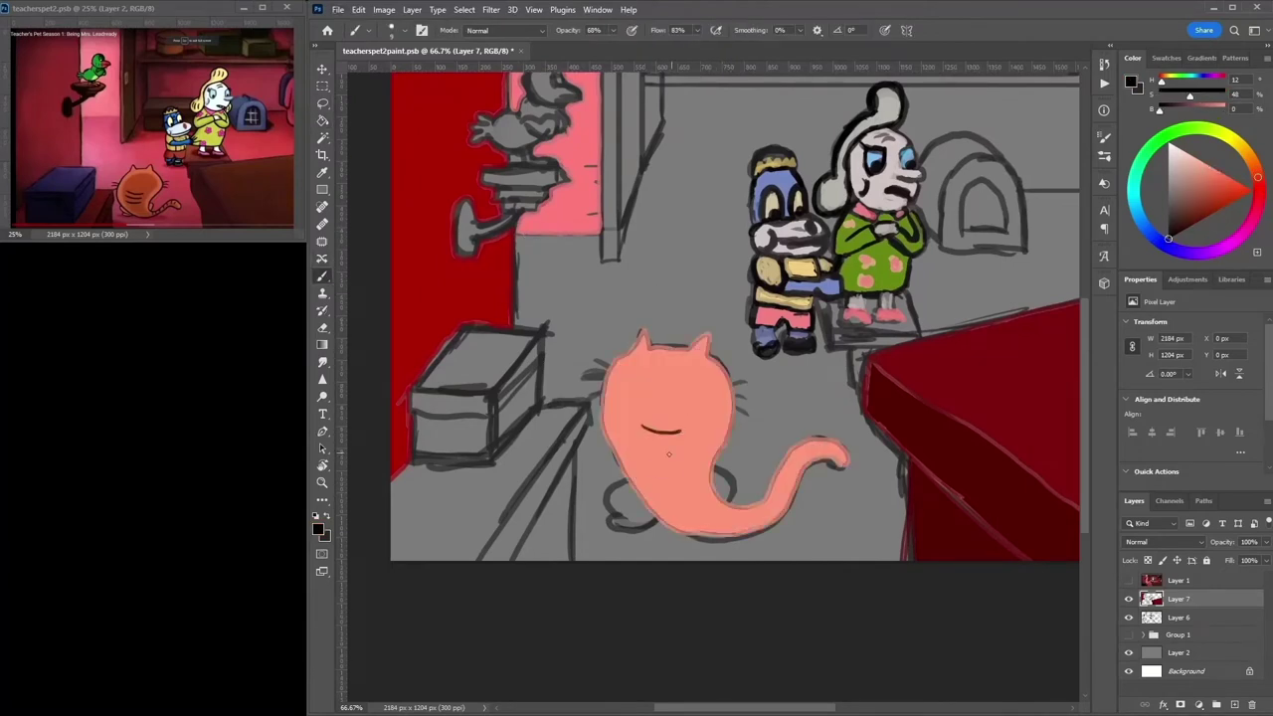
click(1249, 157)
key(g)
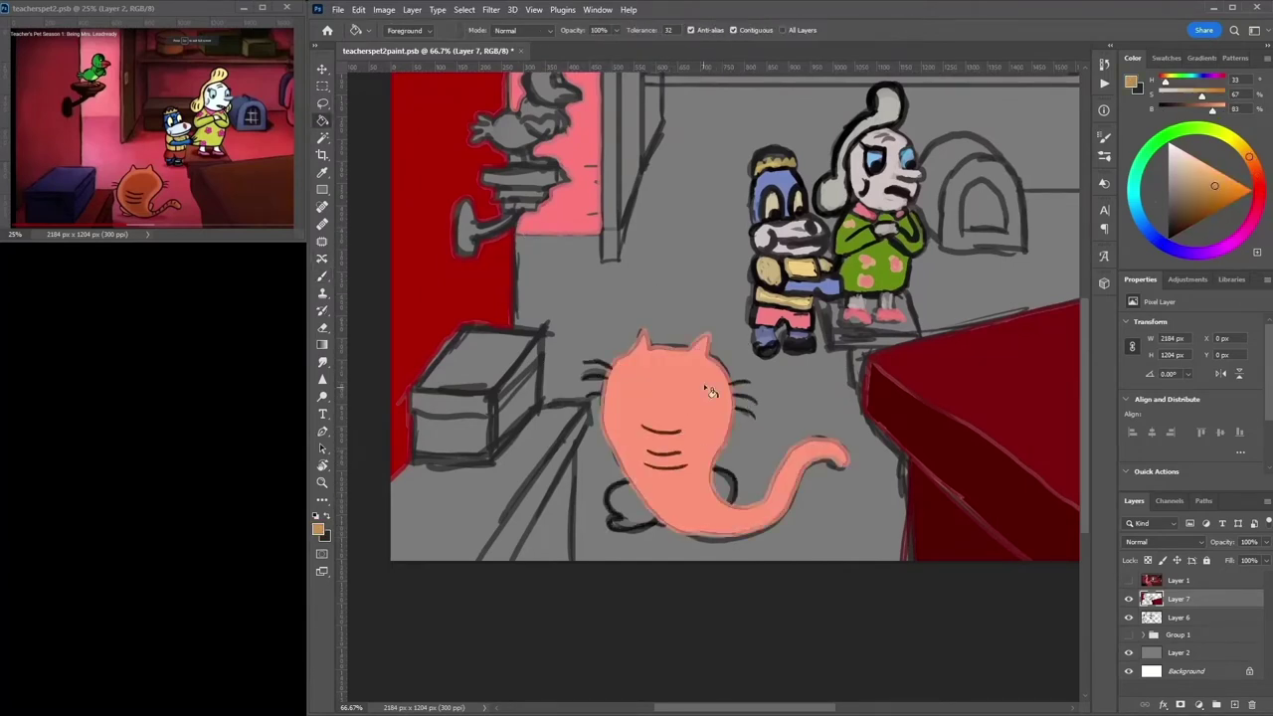
click(667, 418)
Outline the cat's left side in black, add light orange shading and dark back stripes.
click(1168, 238)
key(b)
drag(615, 350, 609, 446)
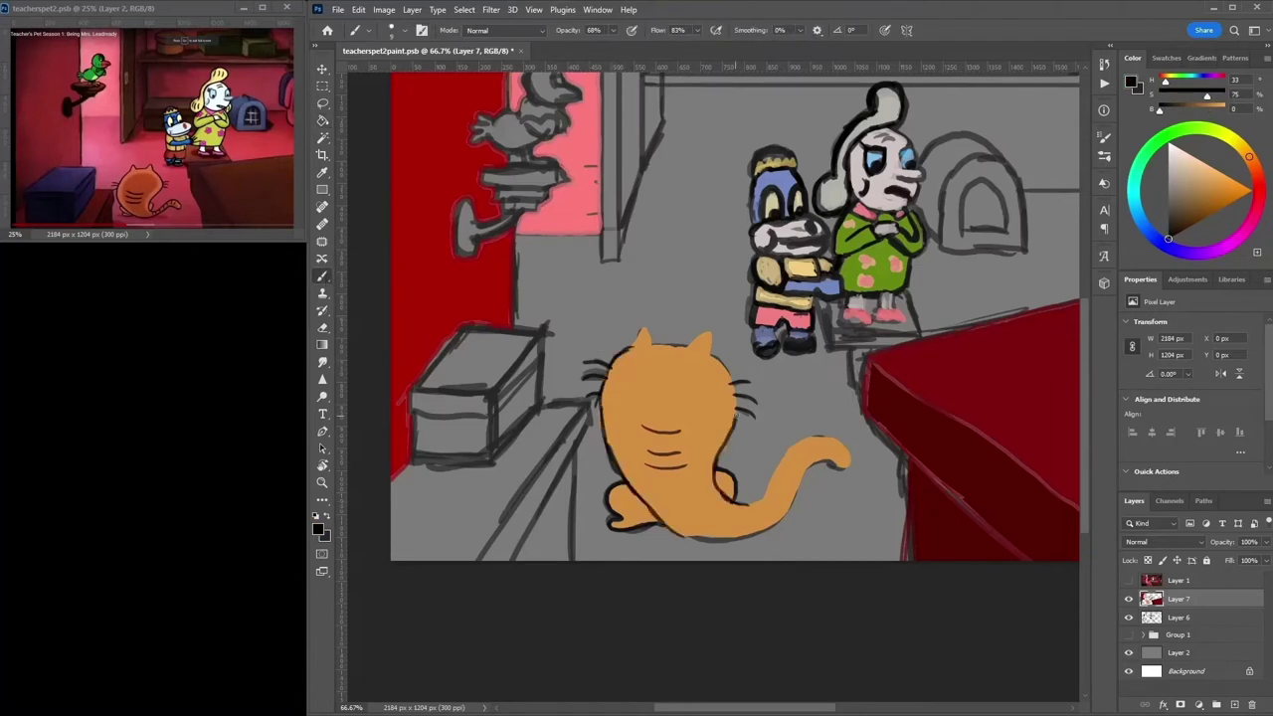
click(1201, 208)
mouse_move(632, 393)
mouse_down()
mouse_move(691, 367)
mouse_move(647, 497)
mouse_move(697, 528)
mouse_move(806, 457)
mouse_move(844, 450)
mouse_up()
key(d)
right_click(801, 437)
key(Escape)
drag(631, 435, 692, 443)
drag(635, 452, 694, 460)
Darken the floor lines below the box and redraw the box outline in black.
drag(639, 468, 706, 474)
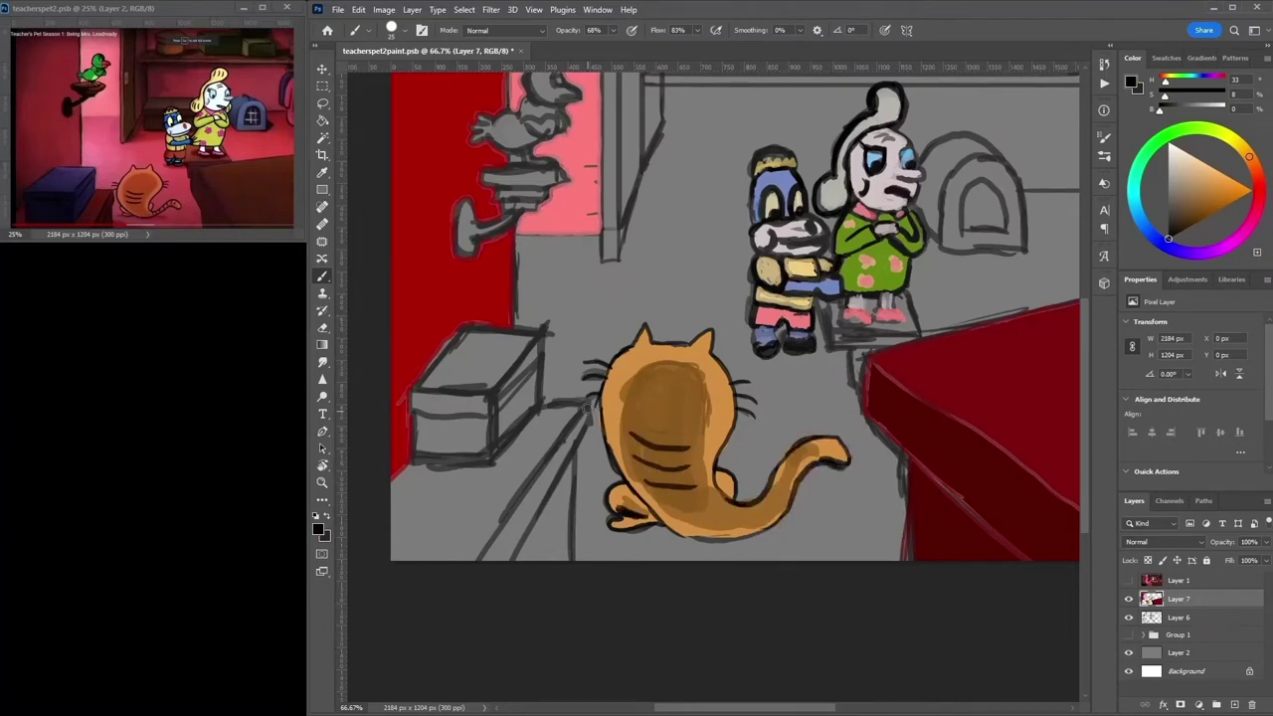
drag(592, 404, 482, 559)
drag(575, 449, 571, 559)
drag(594, 400, 497, 460)
drag(549, 370, 551, 324)
mouse_move(552, 324)
mouse_down()
mouse_move(412, 390)
mouse_move(408, 428)
mouse_move(498, 460)
mouse_move(553, 398)
mouse_up()
Fill the box dark blue and the stand beneath it red, with a darker red stroke.
key(g)
click(1165, 244)
click(1190, 199)
click(477, 348)
click(477, 348)
click(457, 438)
click(525, 378)
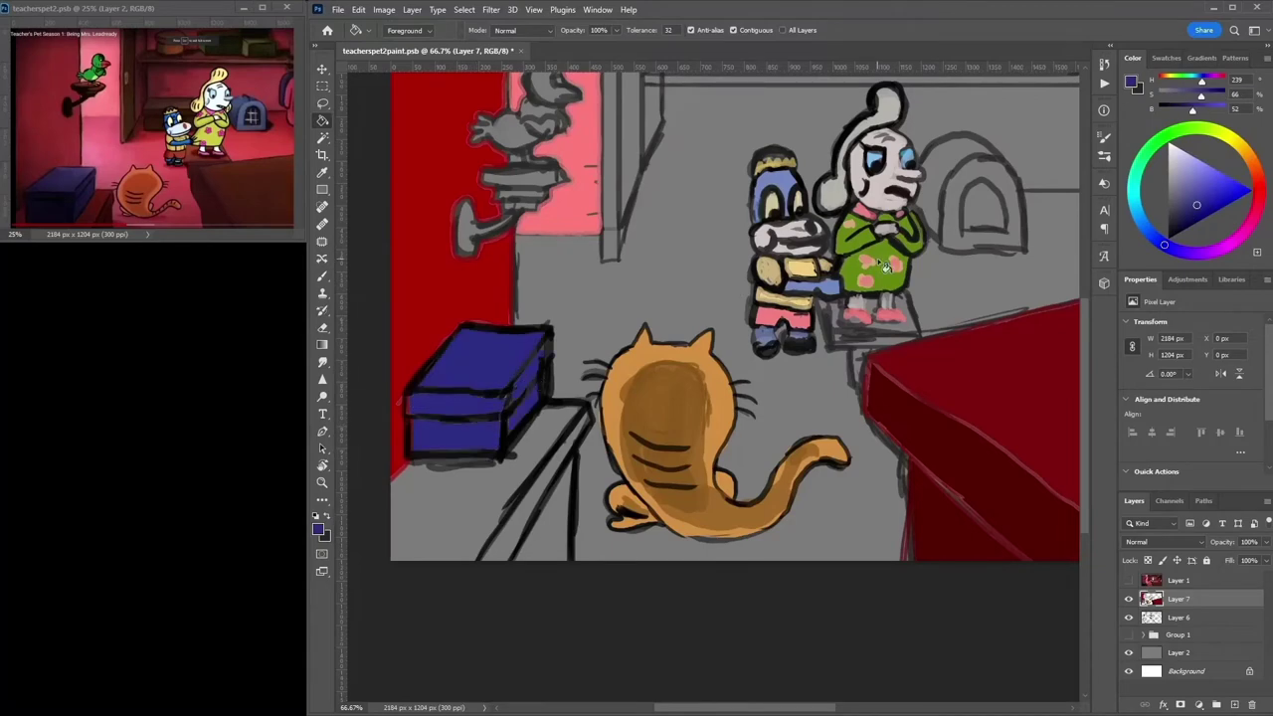
click(1258, 191)
click(1195, 222)
click(468, 497)
key(b)
mouse_move(557, 466)
mouse_down()
mouse_move(483, 559)
mouse_move(525, 559)
mouse_up()
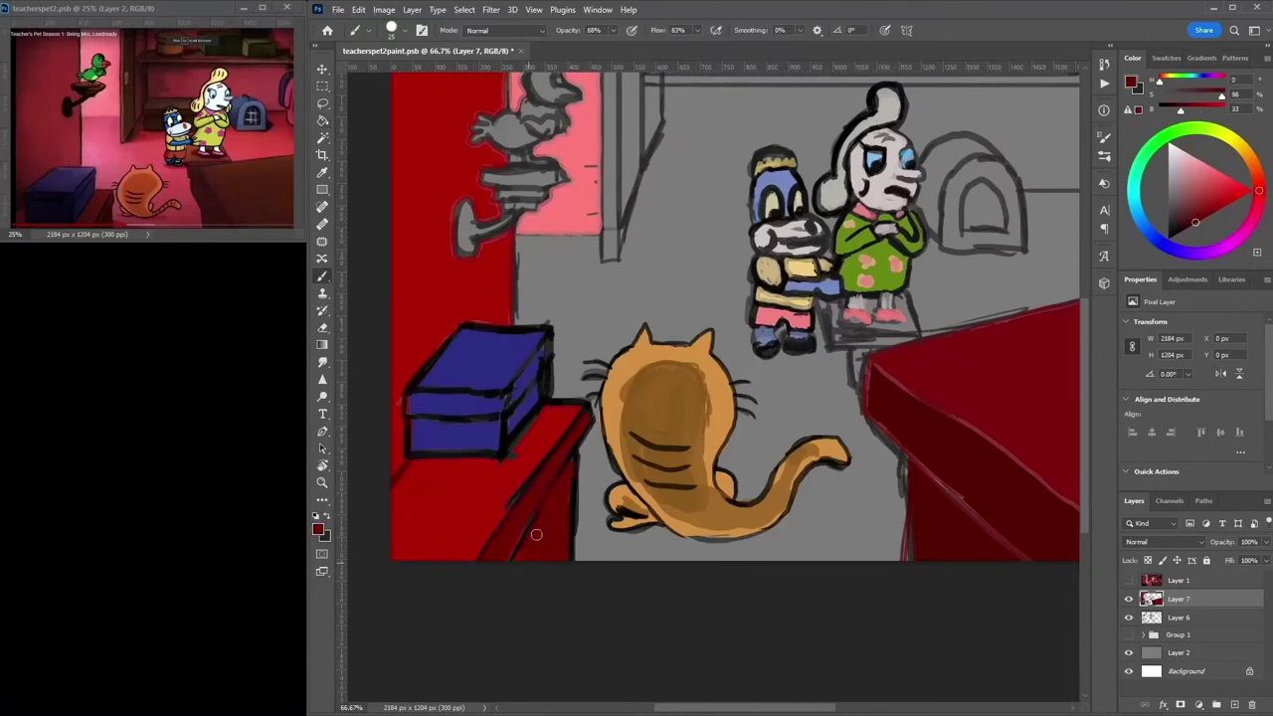
Paint the parrot's head green.
scroll(680, 156, up, 5)
click(1203, 128)
drag(549, 299, 567, 317)
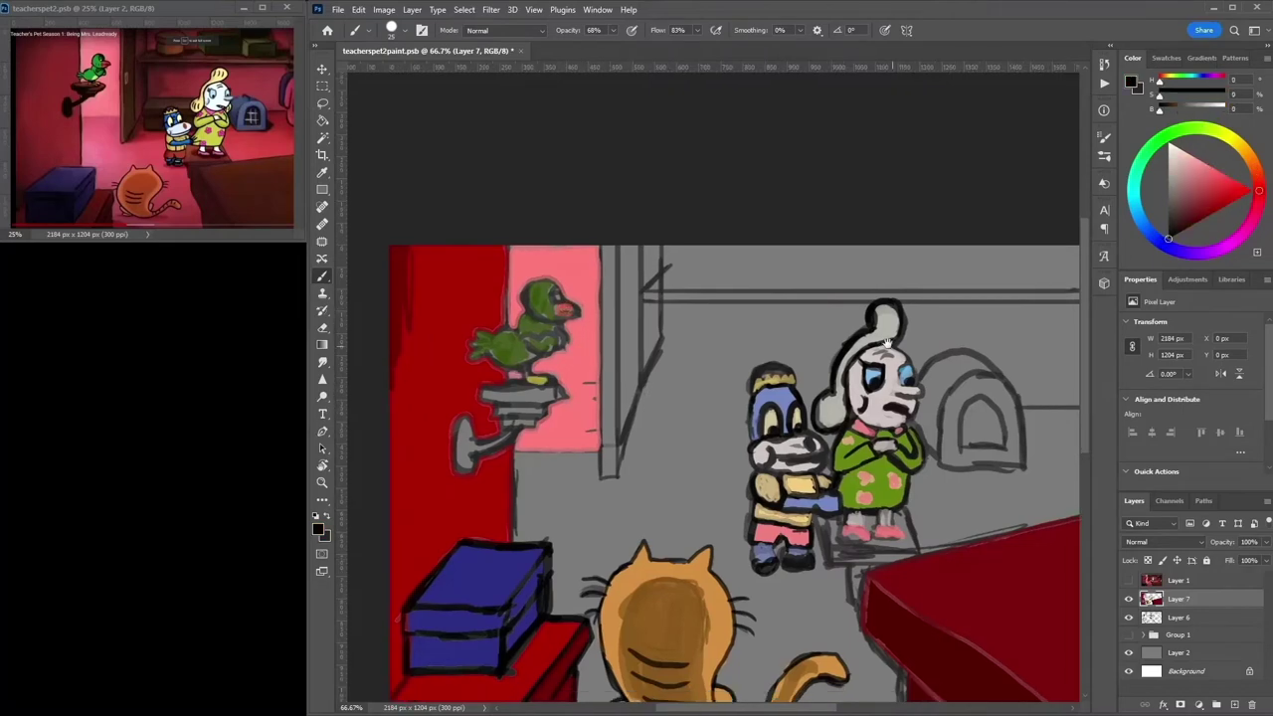
Add a new empty background layer next to Layer 6.
drag(697, 398, 504, 269)
click(1178, 618)
ctrl+click(1235, 704)
key(g)
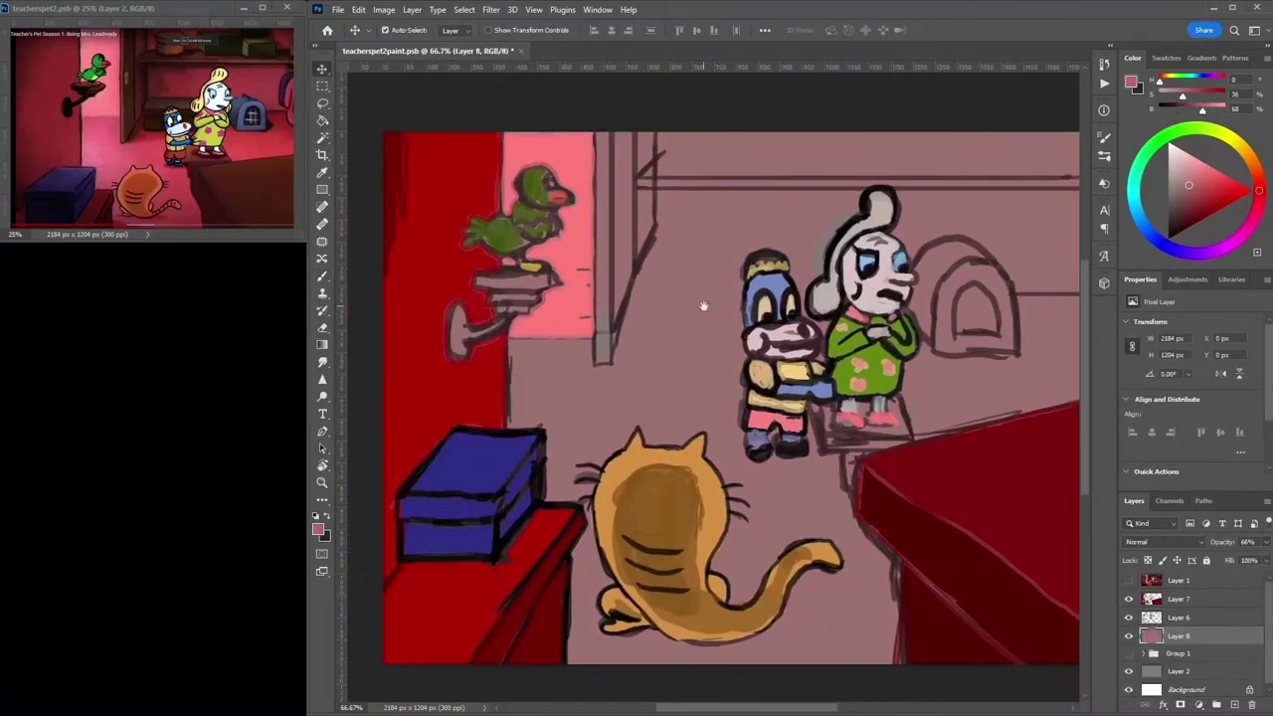
right_click(321, 275)
click(388, 277)
On Layer 7, paint the teacher's hair yellow and the arched house purple with a darker outline.
click(1178, 598)
click(1232, 190)
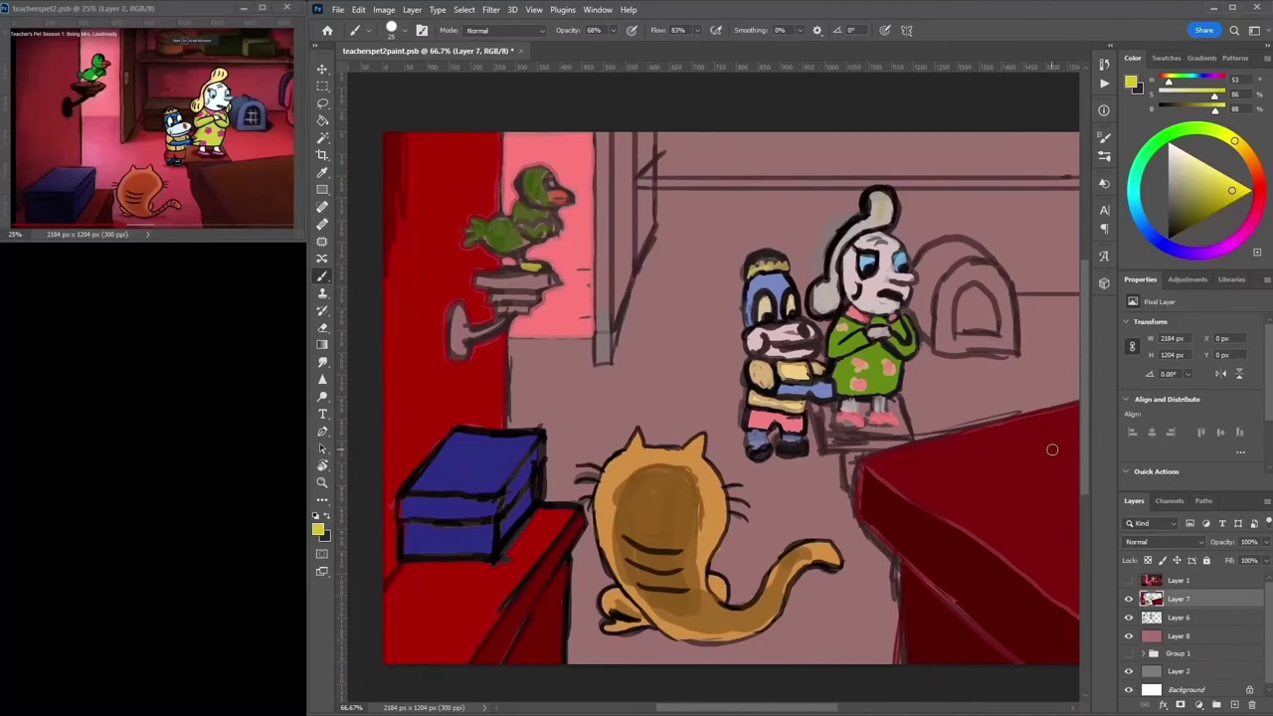
drag(880, 199, 817, 308)
key(d)
scroll(881, 413, up, 2)
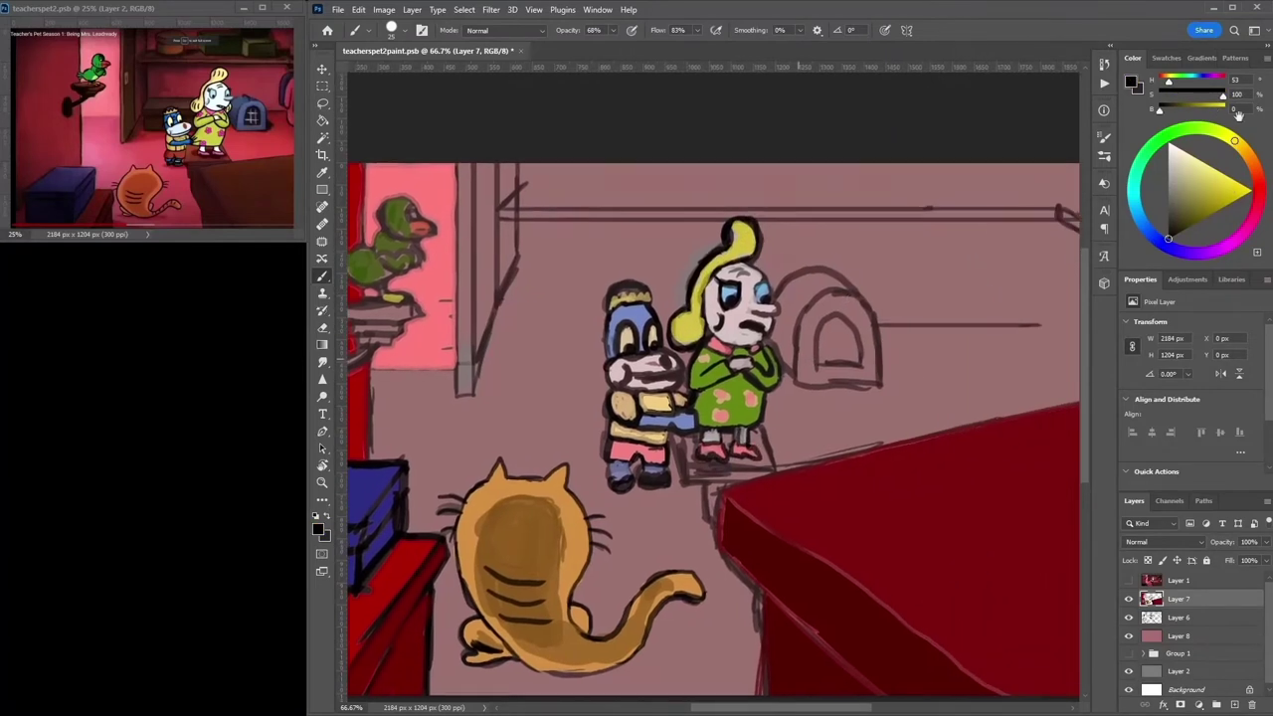
mouse_move(791, 383)
mouse_down()
mouse_move(866, 378)
mouse_move(836, 319)
mouse_move(820, 356)
mouse_move(824, 326)
mouse_move(786, 287)
mouse_up()
drag(776, 358, 830, 279)
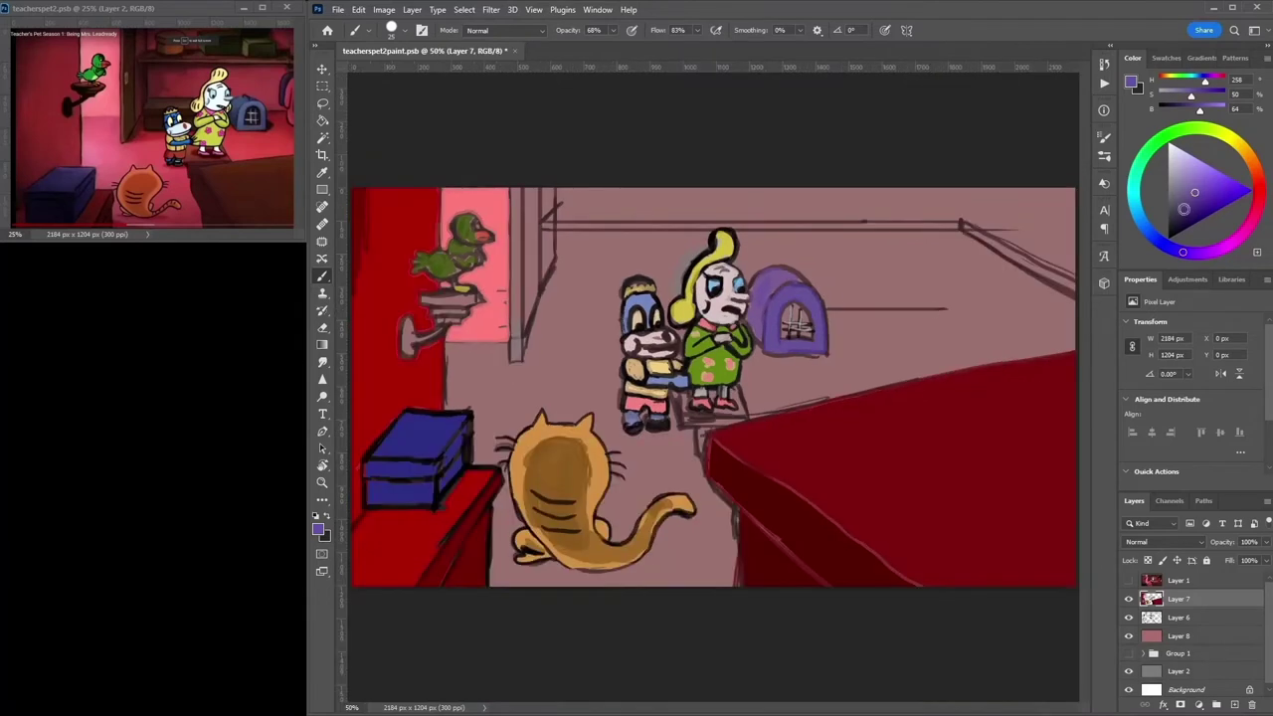
key(ctrl+minus)
key(d)
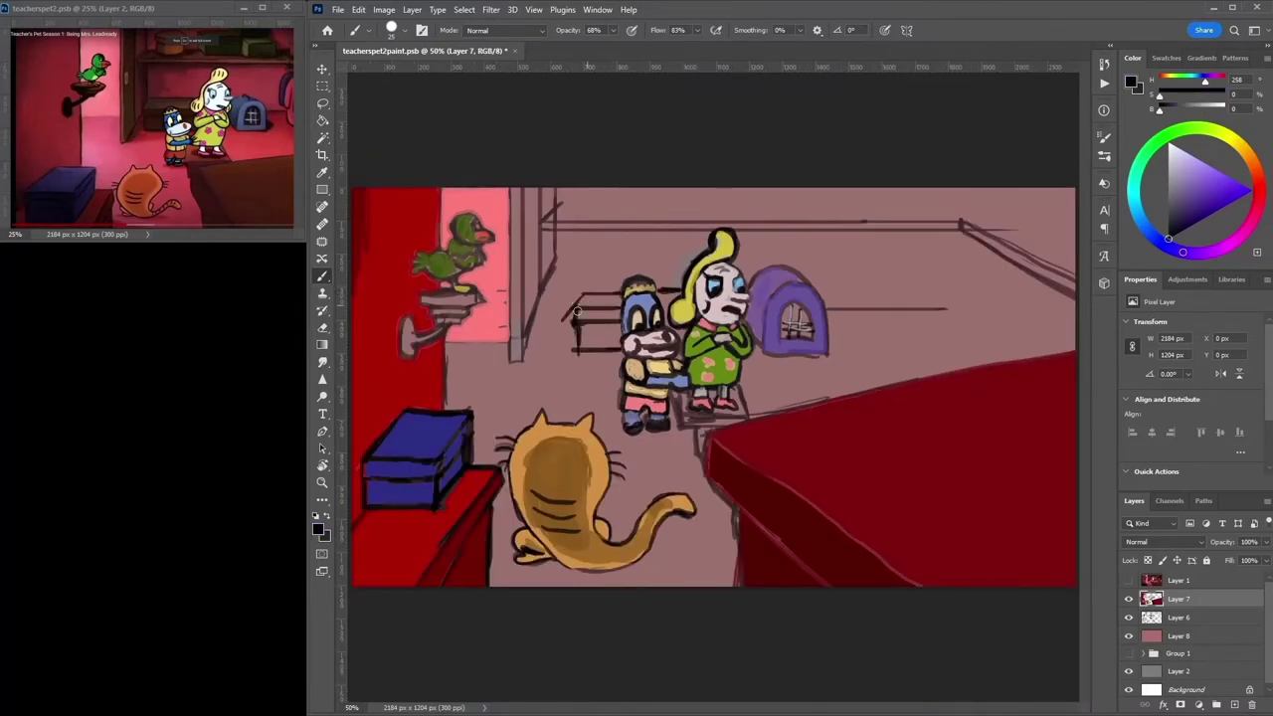
Paint a pale pink patch and dark shelf lines on the back wall.
alt+click(575, 309)
alt+click(587, 249)
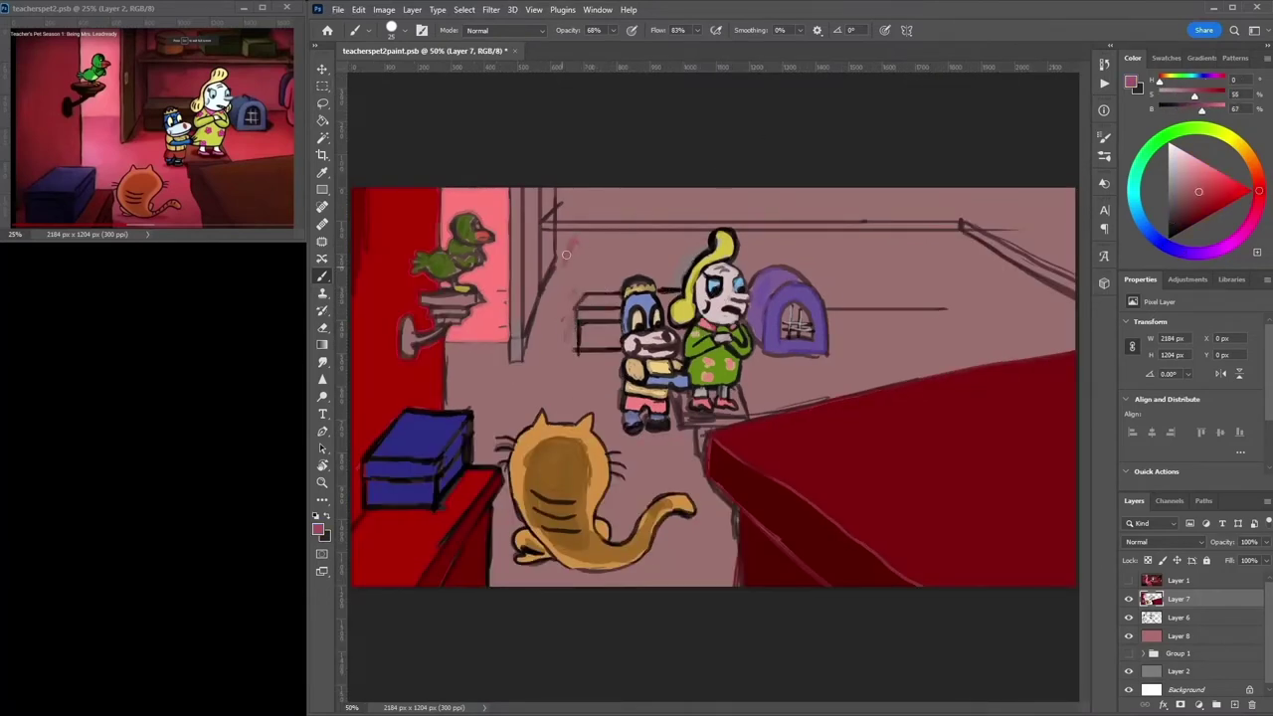
mouse_move(548, 239)
mouse_down()
mouse_move(567, 277)
mouse_move(622, 282)
mouse_up()
alt+click(577, 297)
drag(555, 312, 537, 348)
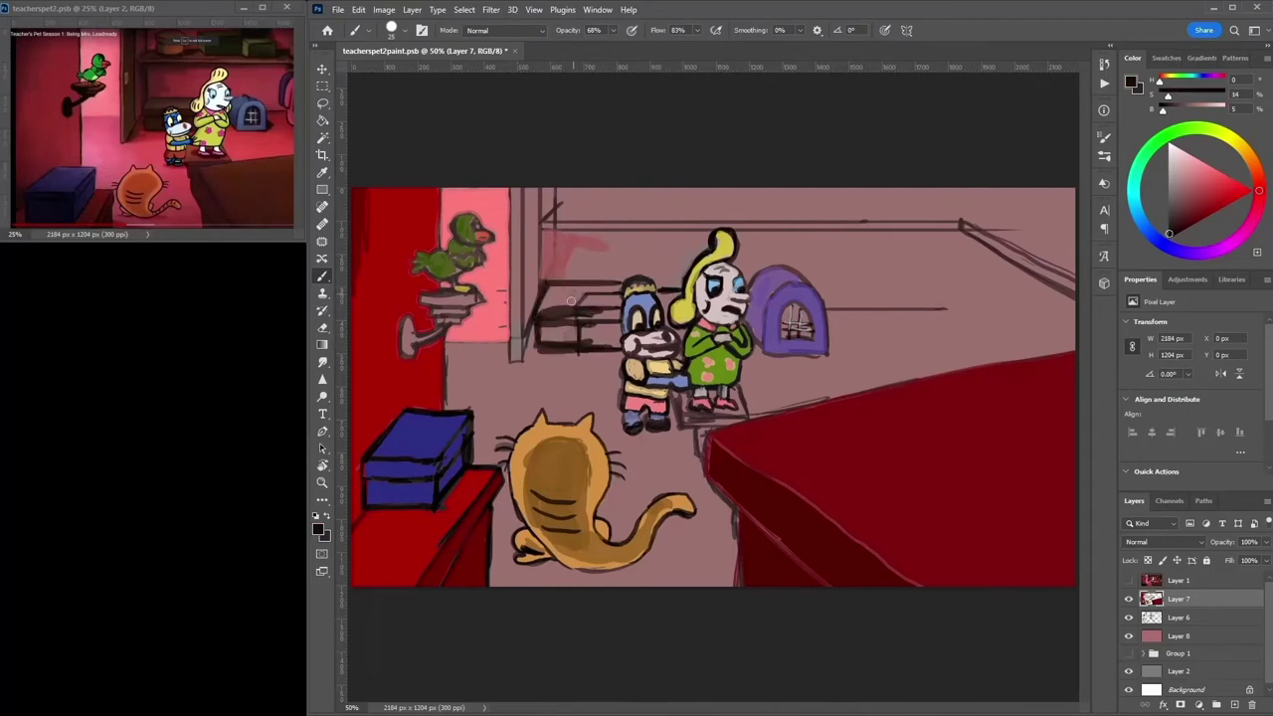
drag(517, 189, 518, 383)
Paint the wall edge red and a dark brown strip along the top beam.
alt+click(519, 306)
drag(517, 187, 516, 380)
alt+click(517, 343)
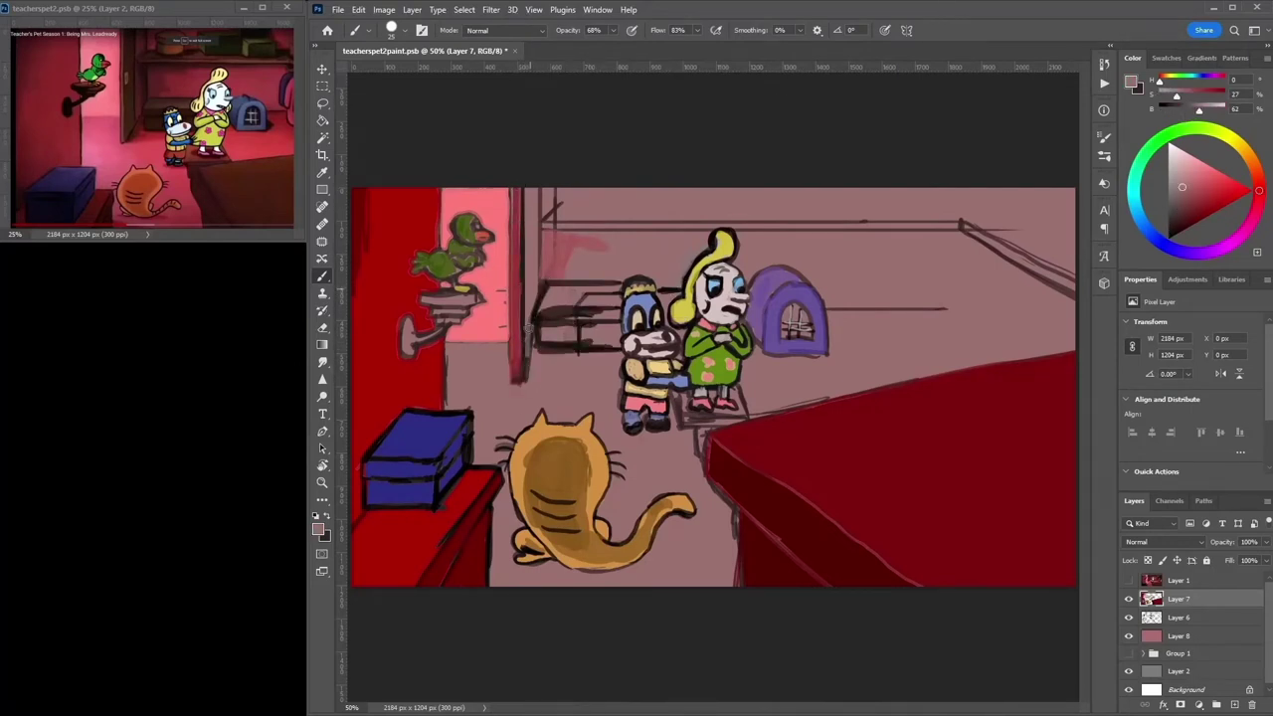
drag(527, 179, 528, 372)
alt+click(530, 277)
alt+click(545, 224)
mouse_move(545, 224)
mouse_down()
mouse_move(1034, 264)
mouse_move(1076, 292)
mouse_up()
Add dark vertical strokes on the right wall.
alt+click(946, 311)
drag(990, 278, 980, 363)
mouse_move(1007, 288)
mouse_down()
mouse_move(1044, 297)
mouse_move(985, 366)
mouse_up()
drag(970, 280, 963, 368)
mouse_move(969, 257)
mouse_down()
mouse_move(960, 372)
mouse_move(940, 328)
mouse_move(990, 347)
mouse_up()
alt+click(1034, 297)
mouse_move(1005, 288)
mouse_down()
mouse_move(1039, 298)
mouse_move(1032, 339)
mouse_move(970, 368)
mouse_up()
Paint a striped box in the top-right corner with yellow stripes and a dark olive edge.
click(1168, 239)
mouse_move(999, 238)
mouse_down()
mouse_move(1069, 189)
mouse_move(1073, 204)
mouse_move(1030, 204)
mouse_move(1059, 189)
mouse_move(562, 196)
mouse_up()
alt+click(1050, 257)
click(1177, 232)
Paint brown jars and a dark strip along the top shelf.
alt+click(726, 199)
mouse_move(711, 196)
mouse_down()
mouse_move(771, 202)
mouse_move(771, 189)
mouse_move(822, 172)
mouse_move(883, 207)
mouse_move(839, 200)
mouse_move(850, 176)
mouse_move(885, 191)
mouse_up()
alt+click(781, 194)
alt+click(856, 201)
alt+click(845, 199)
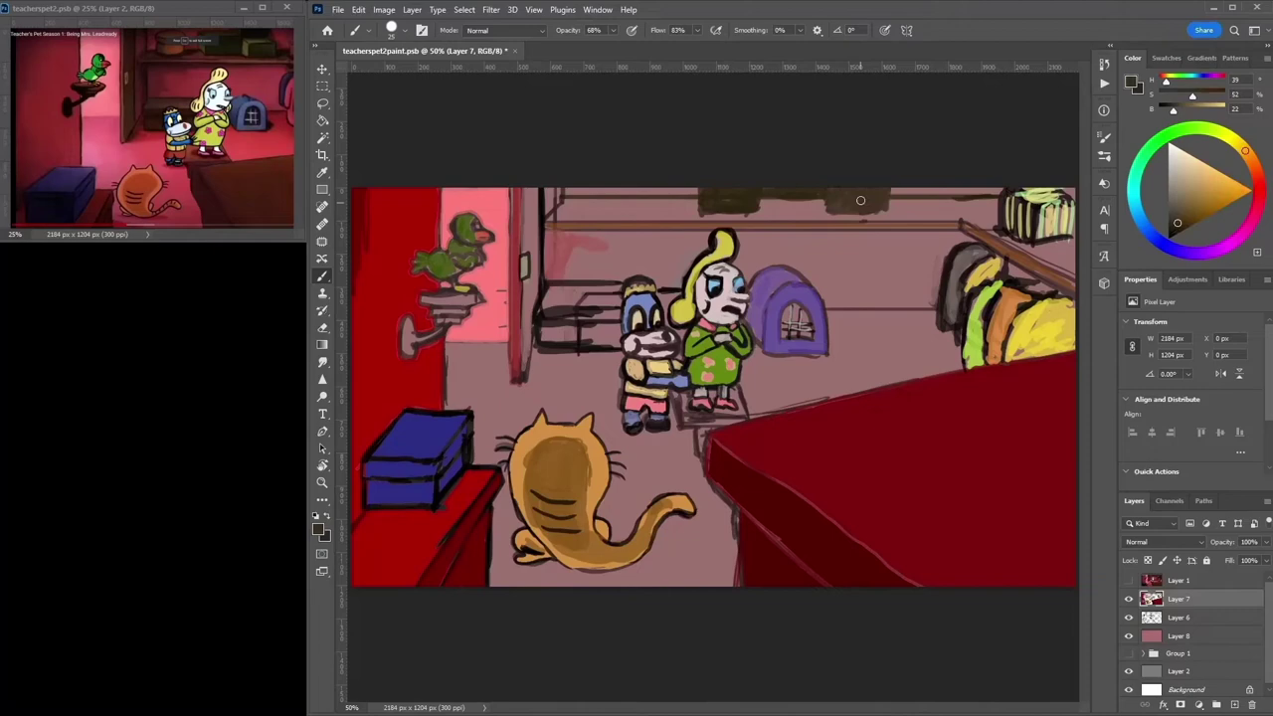
alt+click(636, 204)
mouse_move(605, 194)
mouse_down()
mouse_move(679, 189)
mouse_move(612, 192)
mouse_up()
alt+click(627, 204)
alt+click(612, 189)
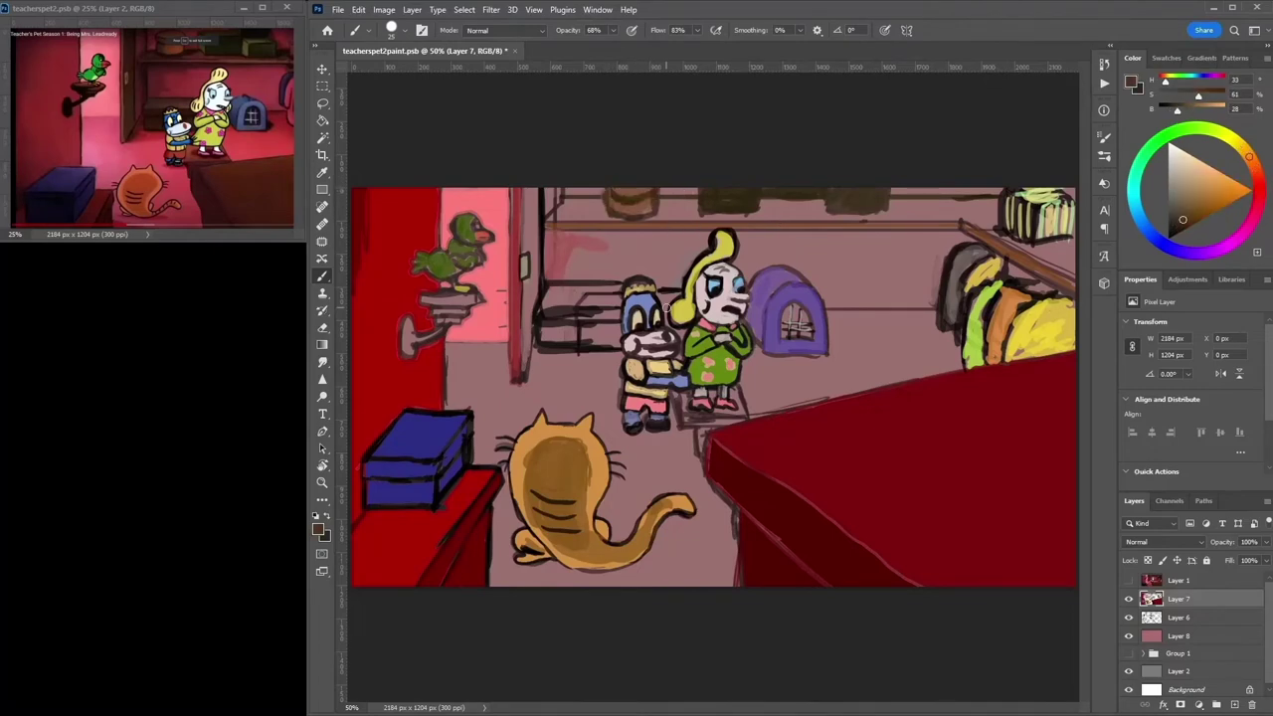
Touch up the house's edge and darken its door with a greyish red.
alt+click(796, 316)
drag(784, 324, 788, 336)
alt+click(766, 299)
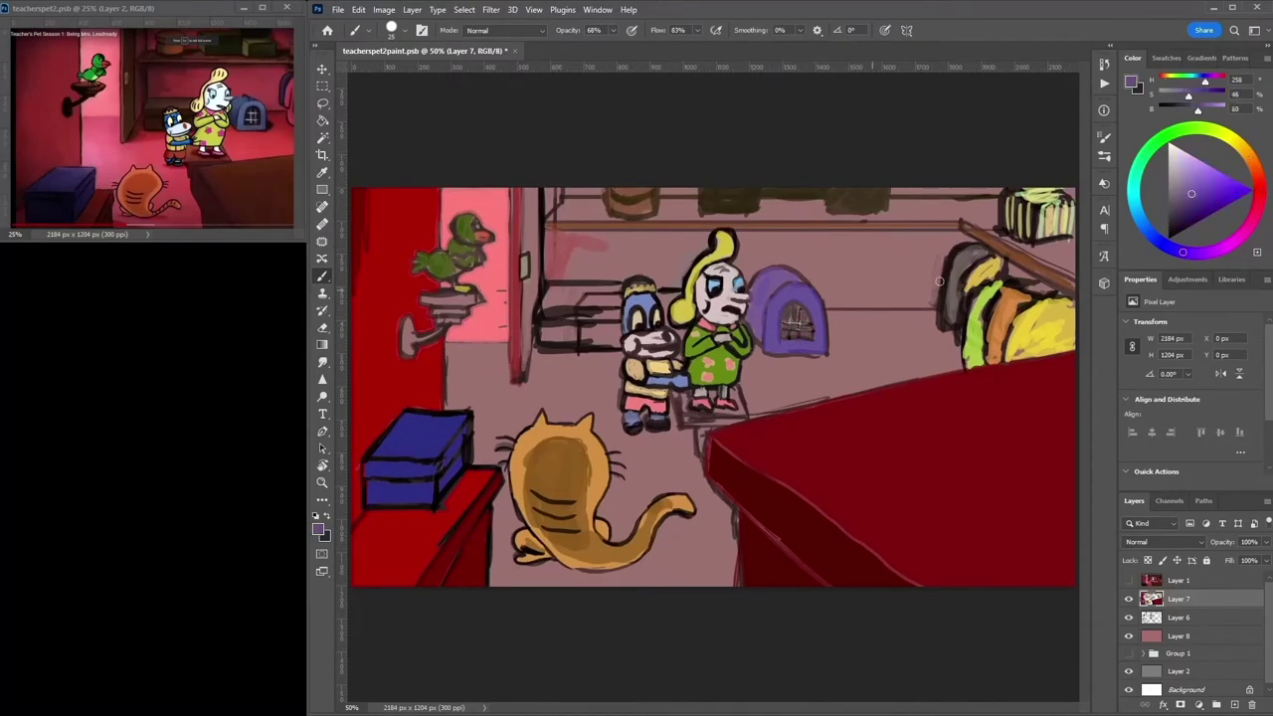
mouse_move(758, 280)
mouse_down()
mouse_move(766, 338)
mouse_move(795, 338)
mouse_up()
Paint brown planks along the left shelf.
alt+click(597, 333)
drag(542, 336, 611, 334)
alt+click(597, 328)
mouse_move(542, 298)
mouse_down()
mouse_move(616, 294)
mouse_move(622, 308)
mouse_up()
alt+click(635, 350)
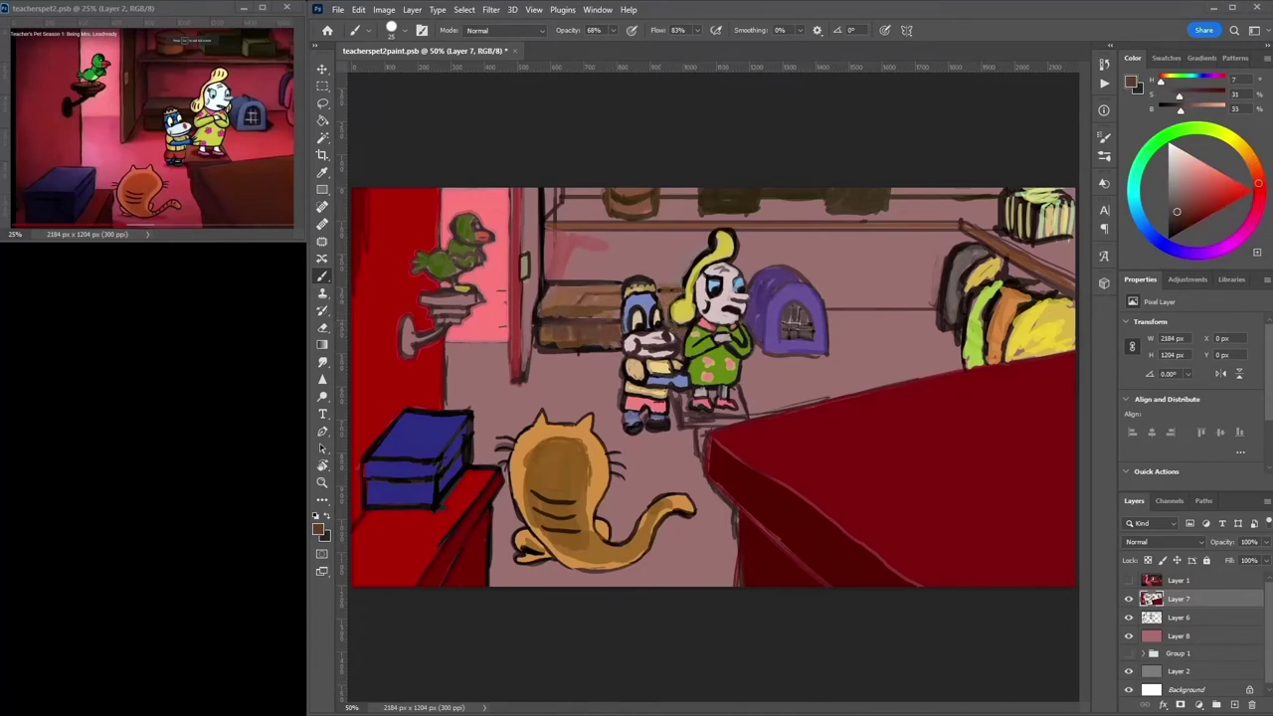
Add orange-brown streaks over the red counter top.
click(1256, 169)
click(1203, 216)
mouse_move(955, 418)
mouse_down()
mouse_move(994, 418)
mouse_move(846, 407)
mouse_move(945, 497)
mouse_up()
key(ctrl+minus)
alt+click(874, 484)
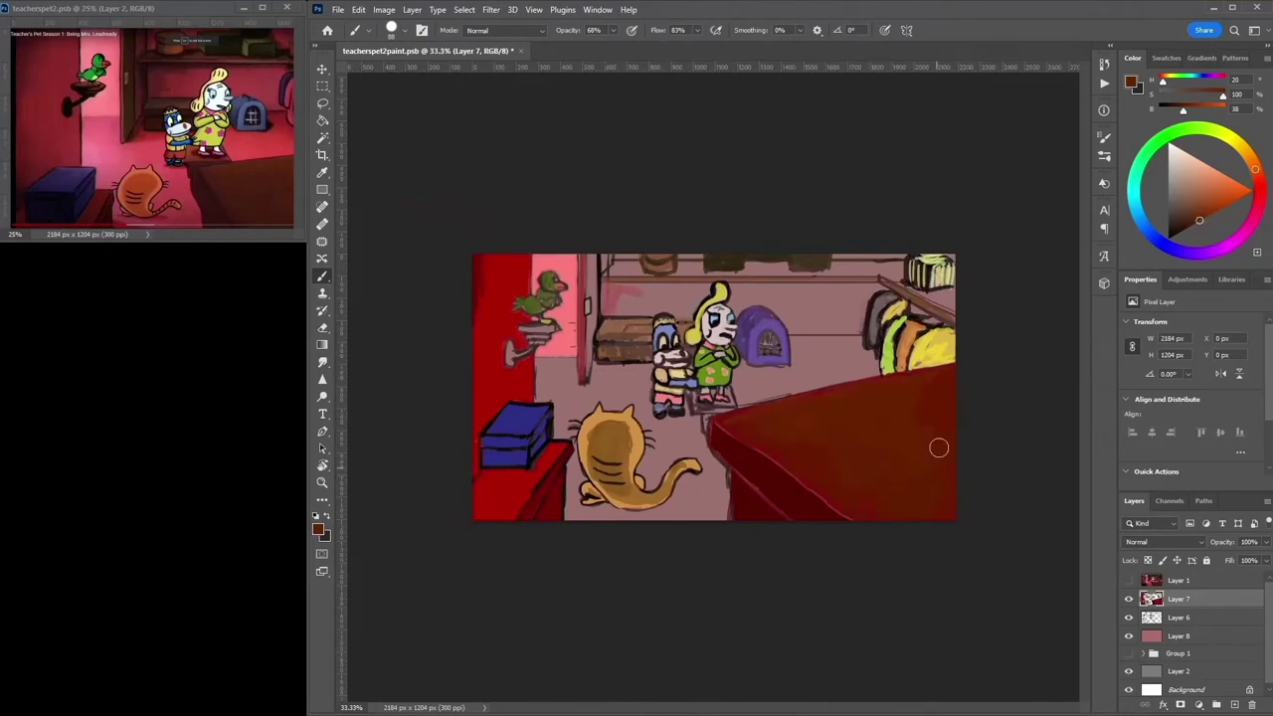
Darken the counter below the box and repaint the box blue over its outline.
alt+click(939, 447)
mouse_move(542, 476)
mouse_down()
mouse_move(487, 497)
mouse_move(483, 485)
mouse_up()
alt+click(527, 480)
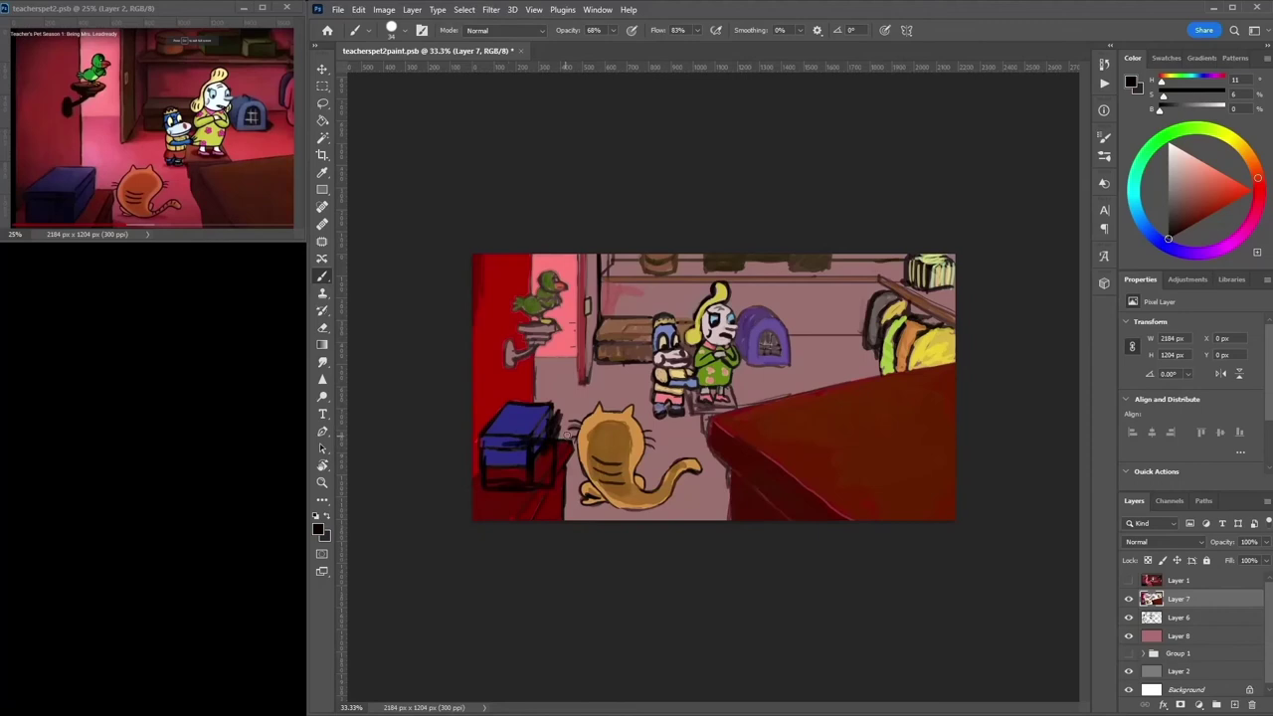
alt+click(527, 448)
drag(567, 434, 519, 502)
alt+click(517, 468)
drag(498, 453, 557, 482)
Shade the box top dark navy and darken the counter beneath it.
alt+click(528, 437)
mouse_move(562, 418)
mouse_down()
mouse_move(512, 411)
mouse_move(532, 437)
mouse_move(565, 411)
mouse_move(527, 492)
mouse_move(497, 477)
mouse_move(566, 488)
mouse_move(590, 461)
mouse_up()
alt+click(527, 427)
alt+click(532, 477)
alt+click(565, 437)
alt+click(566, 489)
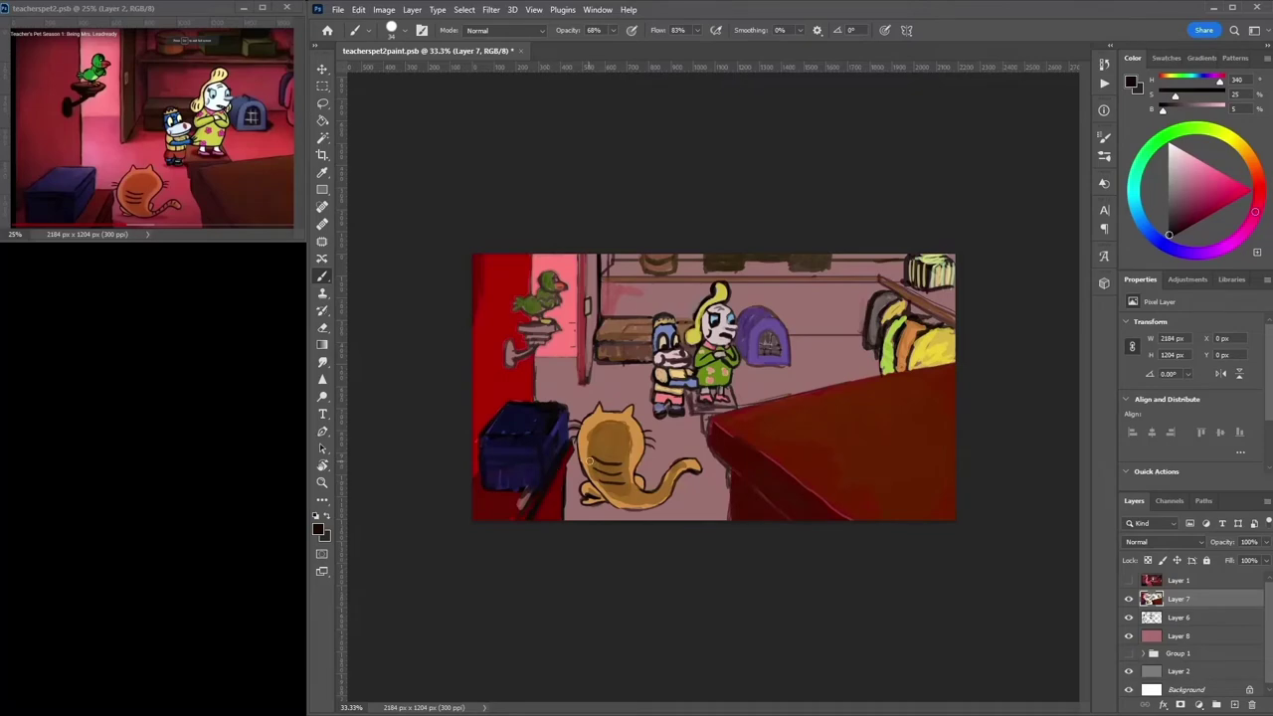
Group Layers 6–8, merge a duplicate of the group, and shrink the cat slightly rightward.
click(324, 105)
key(ctrl+g)
key(ctrl+j)
right_click(1188, 599)
click(1193, 498)
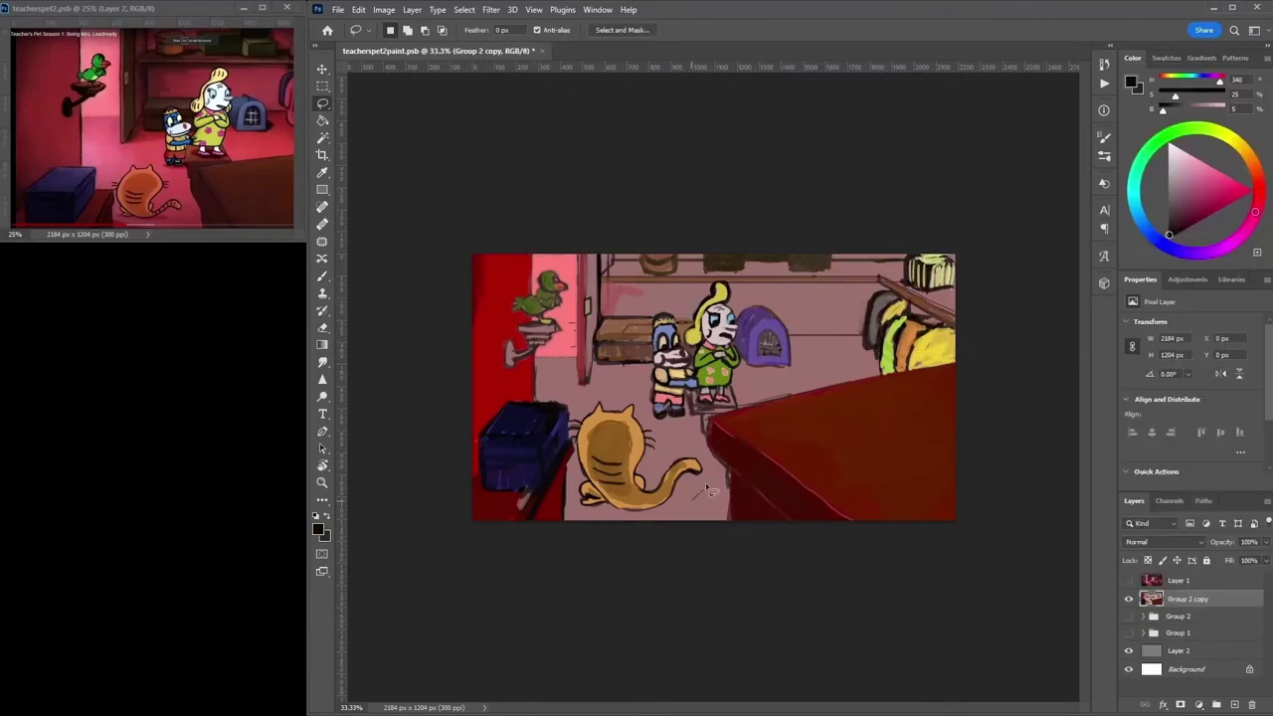
key(ctrl+t)
mouse_move(569, 455)
mouse_down()
mouse_move(593, 444)
mouse_move(567, 512)
mouse_move(581, 519)
mouse_up()
key(Return)
Cover the grey patch beside the cat with dark red sampled from the counter.
key(b)
alt+click(585, 489)
alt+click(586, 472)
alt+click(562, 487)
drag(557, 479, 565, 502)
alt+click(547, 482)
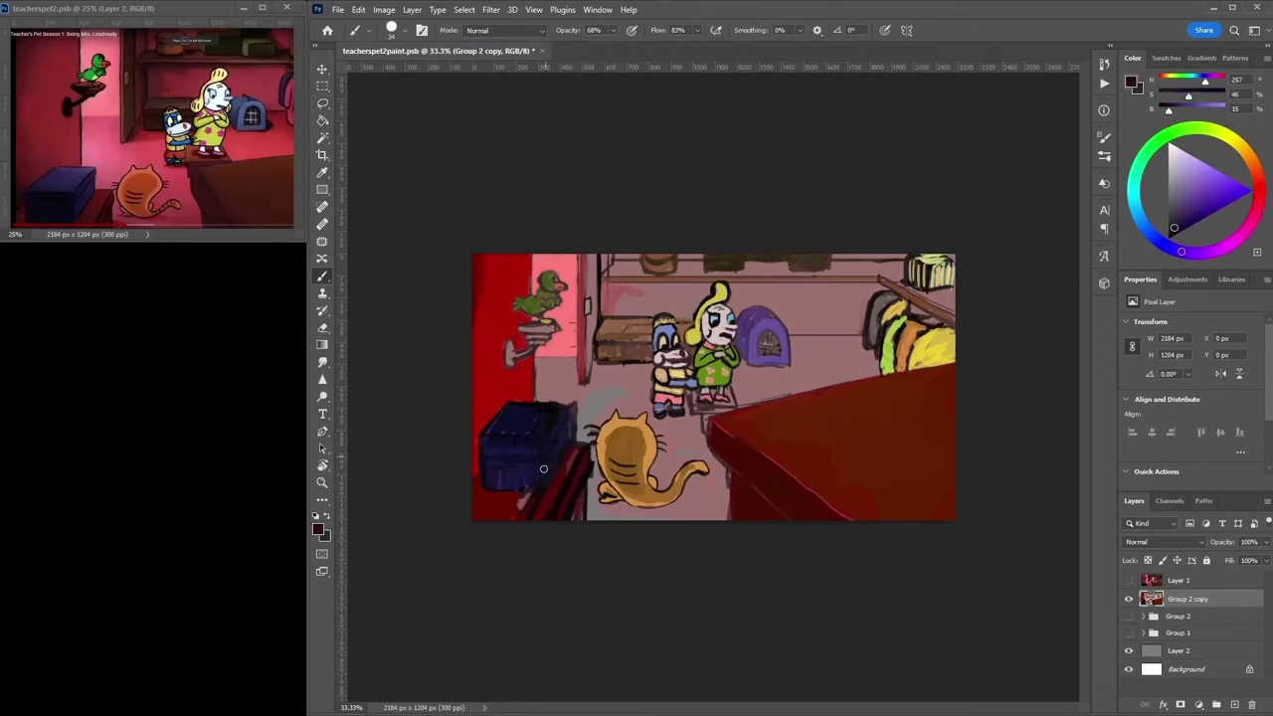
Repaint the blue box with lighter blue strokes and a dark top edge.
alt+click(569, 448)
mouse_move(557, 458)
mouse_down()
mouse_move(542, 409)
mouse_move(569, 408)
mouse_move(572, 448)
mouse_up()
alt+click(545, 443)
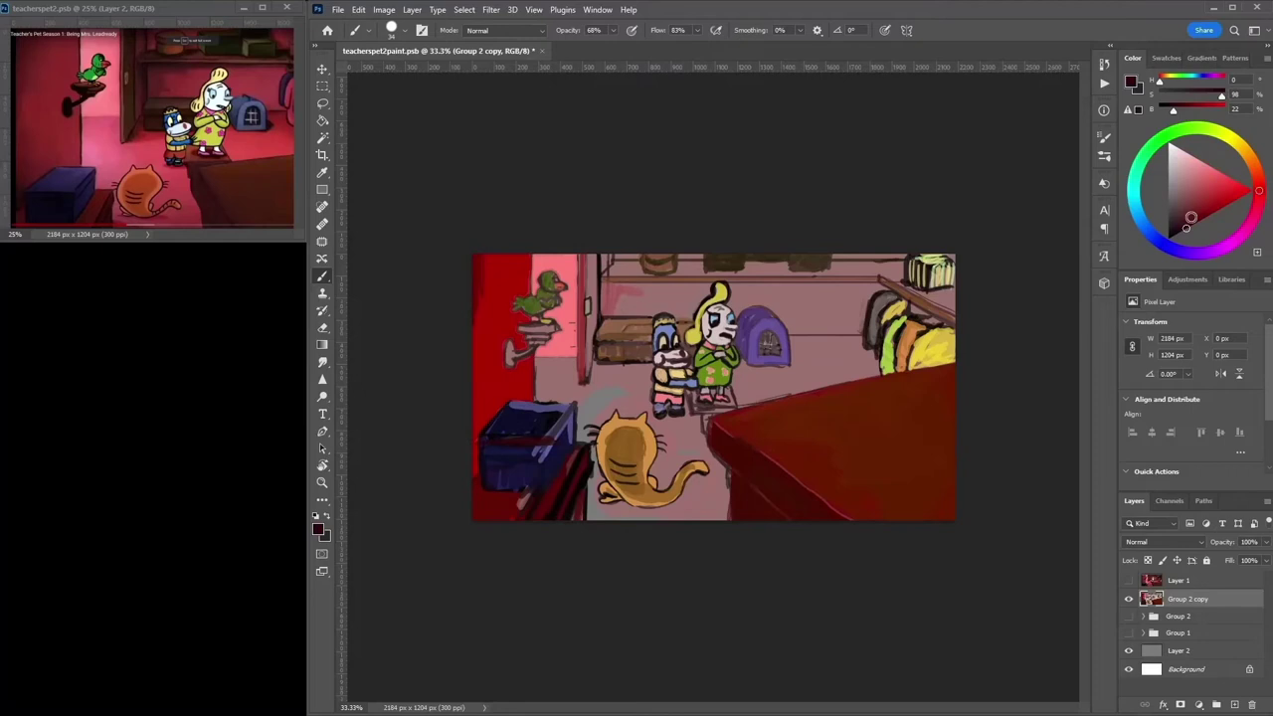
alt+click(557, 417)
mouse_move(537, 403)
mouse_down()
mouse_move(569, 403)
mouse_move(567, 437)
mouse_up()
alt+click(537, 427)
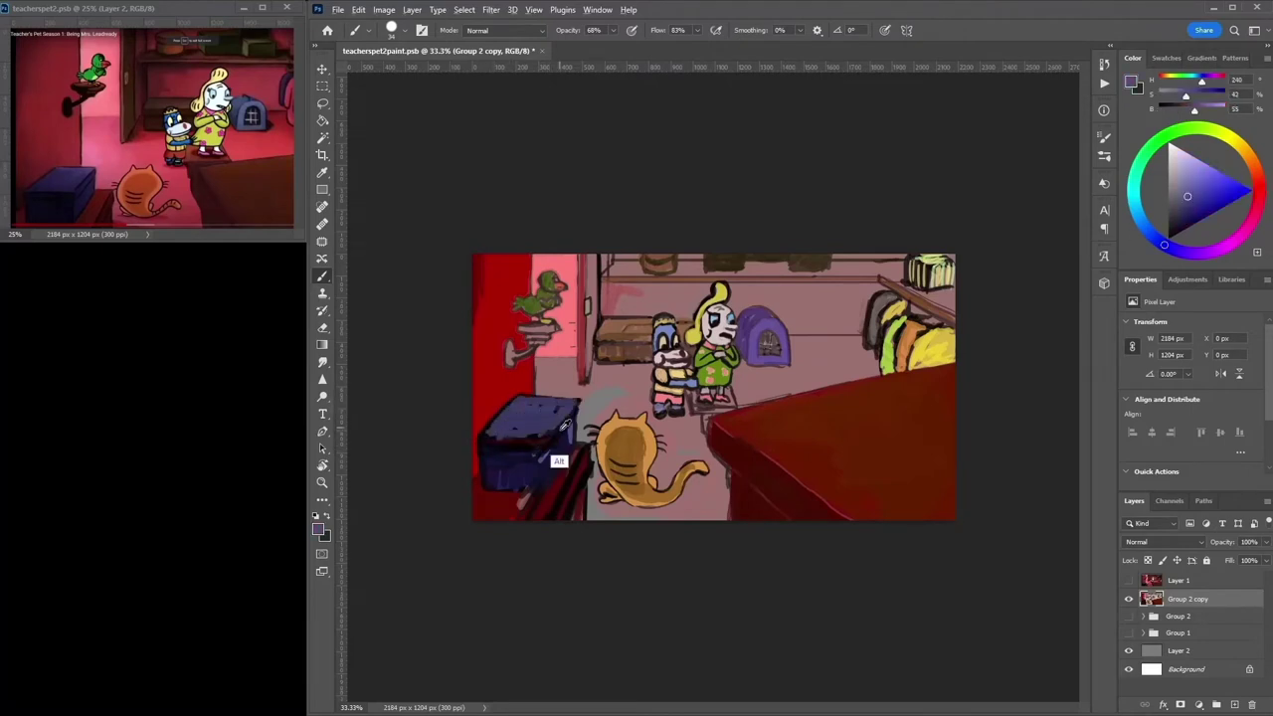
alt+click(557, 455)
mouse_move(487, 438)
mouse_down()
mouse_move(547, 437)
mouse_move(485, 444)
mouse_up()
Retouch the blue box's side edges and darken its top-left and lower-left corners.
alt+click(580, 408)
alt+click(580, 408)
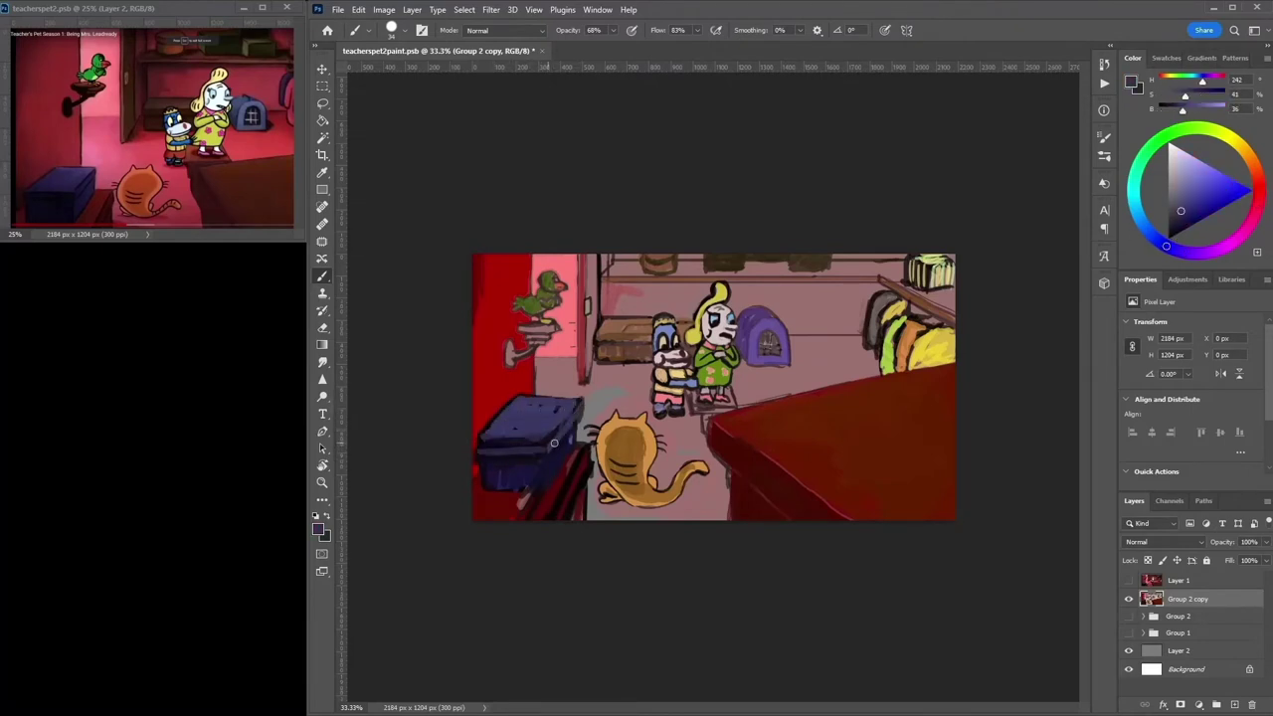
alt+click(567, 437)
mouse_move(579, 403)
mouse_down()
mouse_move(578, 430)
mouse_move(539, 476)
mouse_up()
alt+click(557, 458)
alt+click(557, 459)
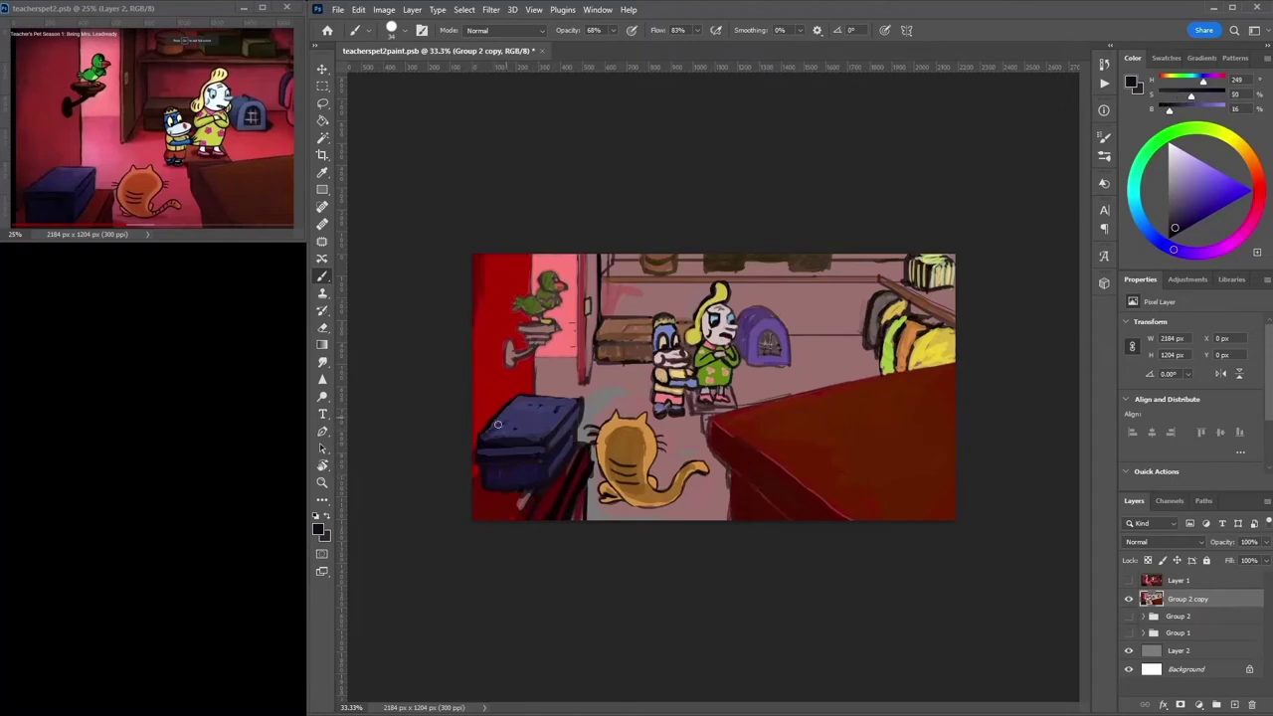
drag(497, 425, 512, 403)
alt+click(569, 459)
drag(503, 498, 487, 513)
alt+click(507, 467)
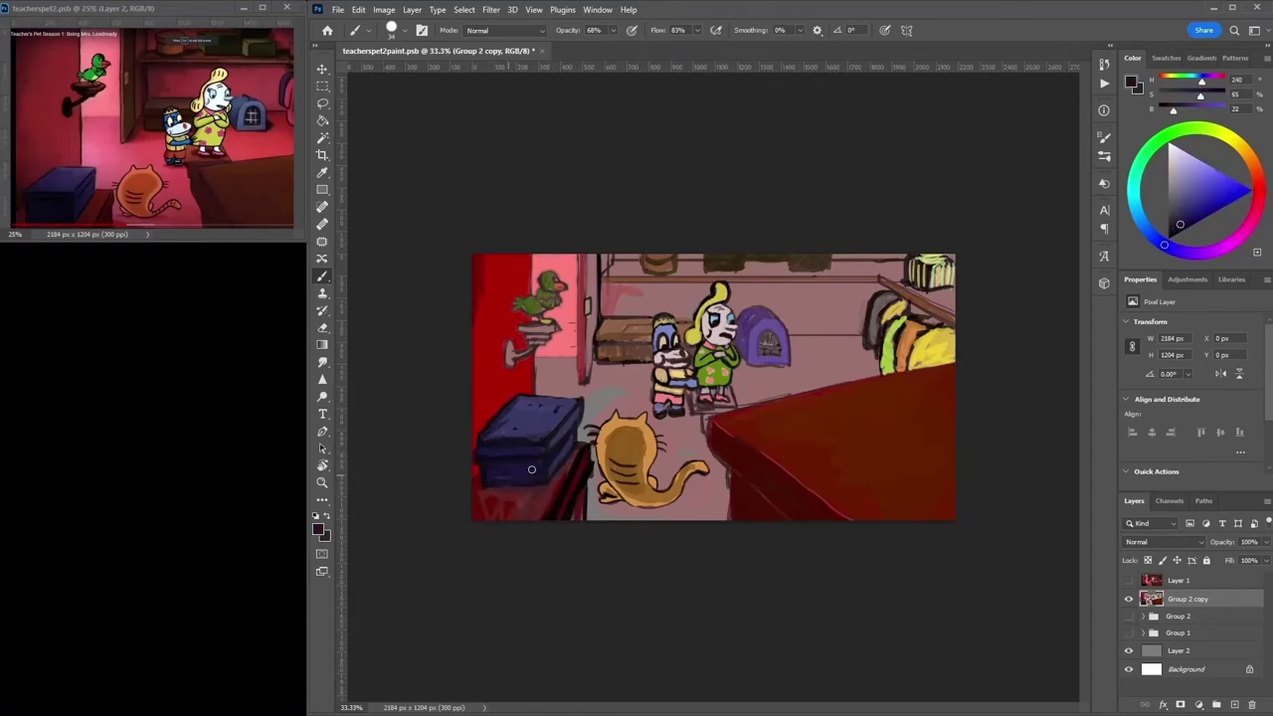
alt+click(531, 469)
Darken the wooden shelf's lower part, the wall edge and the shelf top line.
alt+click(727, 398)
alt+click(708, 418)
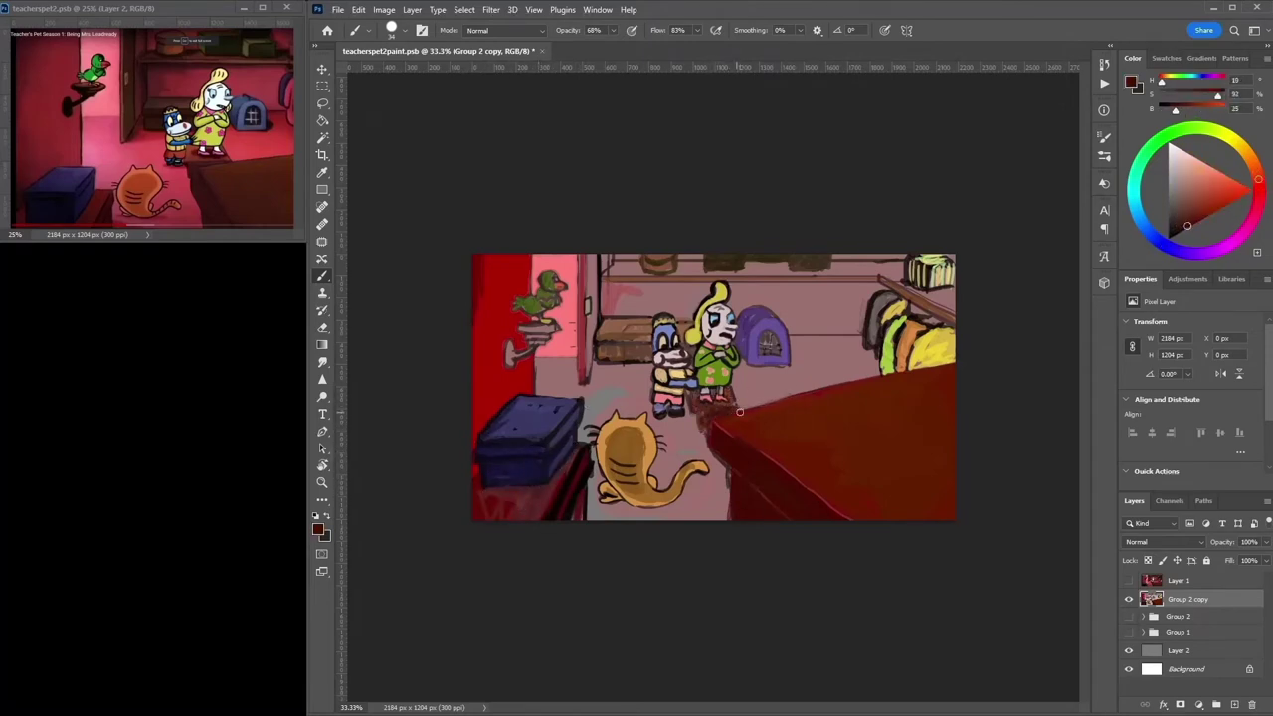
alt+click(708, 418)
key(ctrl+plus)
alt+click(577, 335)
drag(577, 335, 614, 342)
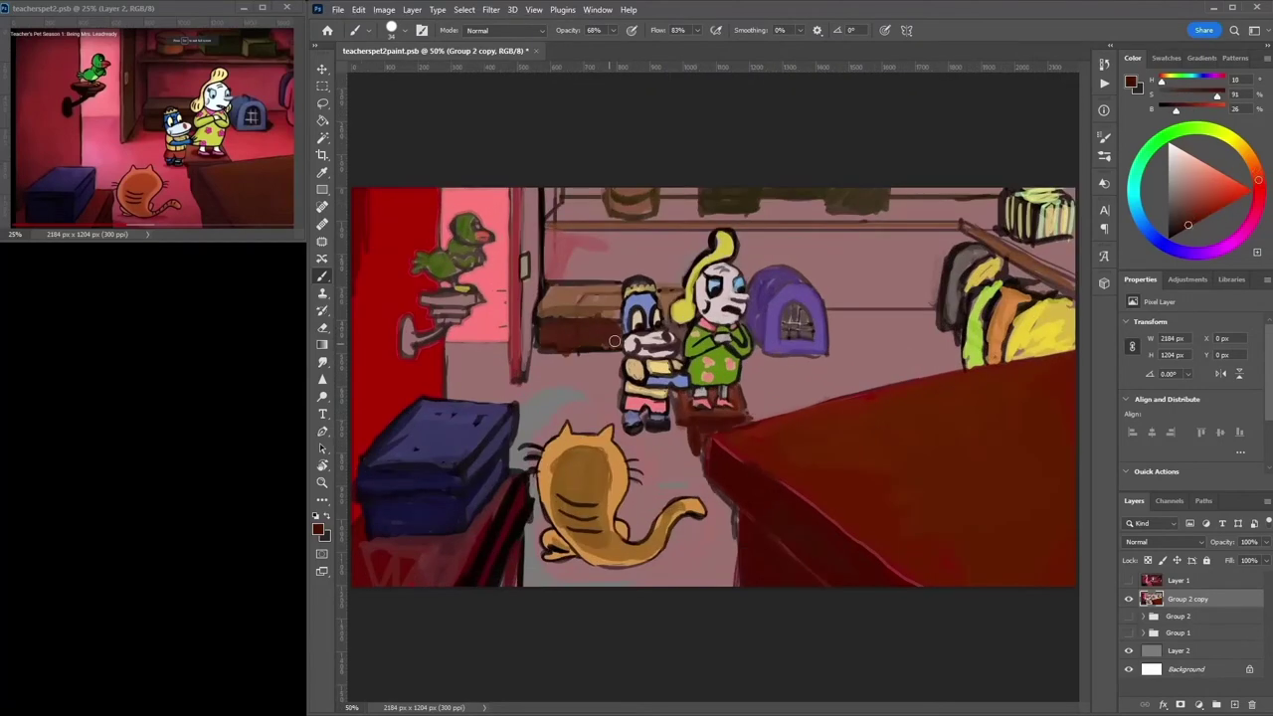
alt+click(550, 255)
drag(550, 256, 632, 235)
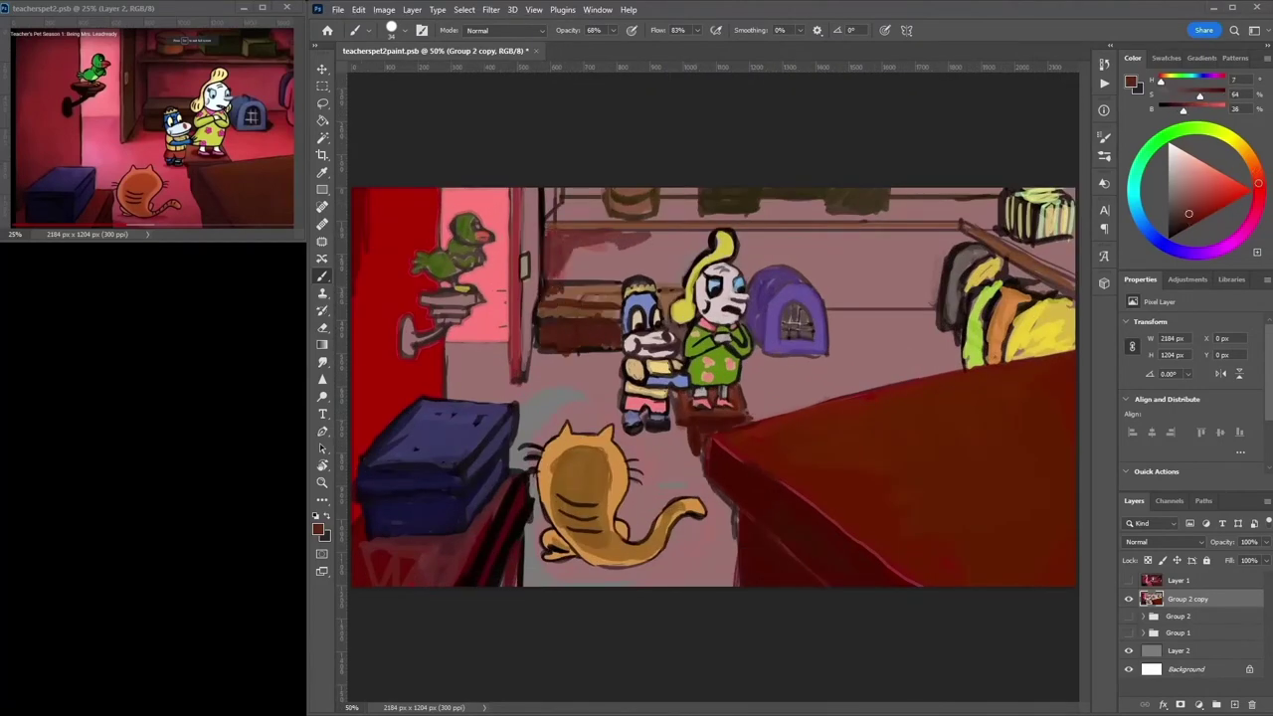
alt+click(915, 577)
Repaint the bright bags in muted pinkish-tan, mauve-brown and light pink.
key(ctrl+plus)
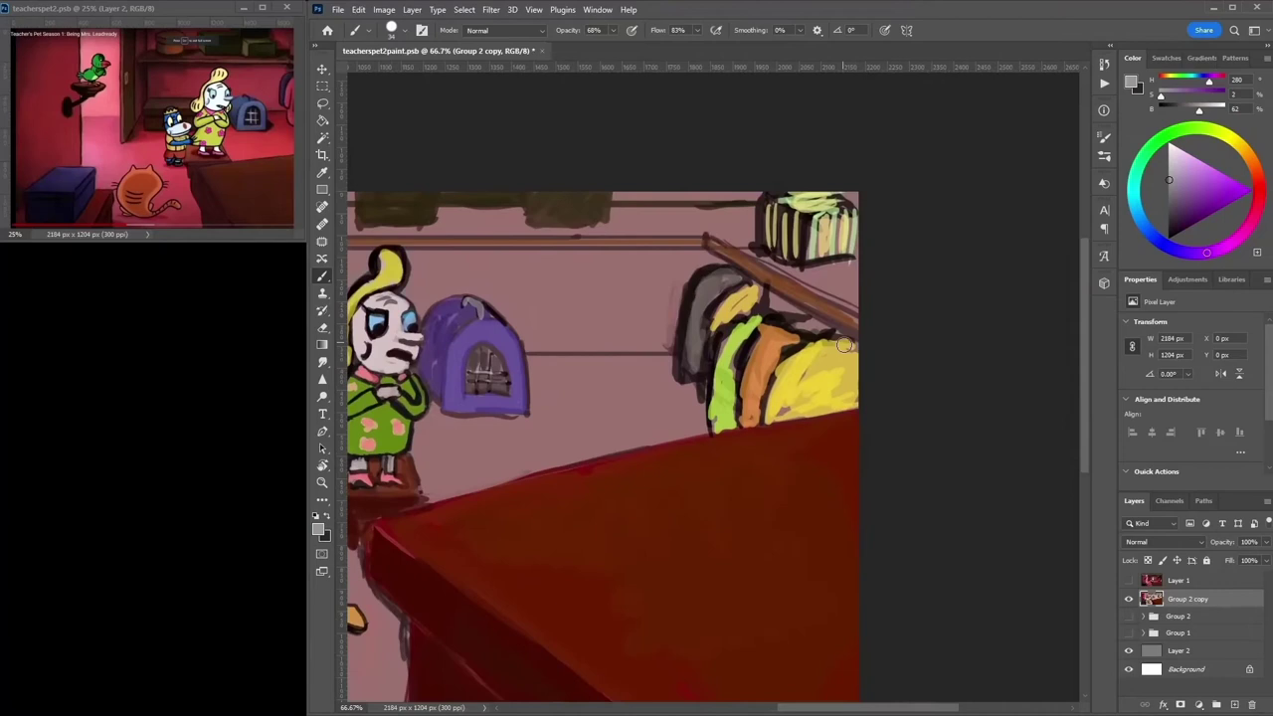
alt+click(844, 345)
mouse_move(756, 417)
mouse_down()
mouse_move(726, 318)
mouse_move(793, 334)
mouse_move(736, 358)
mouse_move(756, 423)
mouse_up()
alt+click(794, 334)
alt+click(776, 378)
mouse_move(751, 333)
mouse_down()
mouse_move(733, 383)
mouse_move(786, 408)
mouse_move(774, 380)
mouse_up()
alt+click(841, 287)
alt+click(795, 328)
mouse_move(756, 298)
mouse_down()
mouse_move(711, 388)
mouse_move(708, 433)
mouse_up()
Add more pink and reddish-pink strokes on the bag and outline its left edge.
alt+click(741, 308)
drag(771, 298, 726, 343)
mouse_move(726, 298)
mouse_down()
mouse_move(721, 427)
mouse_move(701, 338)
mouse_move(696, 393)
mouse_move(702, 304)
mouse_move(676, 333)
mouse_move(671, 398)
mouse_up()
alt+click(763, 296)
alt+click(711, 319)
alt+click(701, 304)
Lighten the left side of the green box with a light greyish tone.
alt+click(763, 247)
mouse_move(764, 247)
mouse_down()
mouse_move(785, 204)
mouse_move(776, 199)
mouse_up()
alt+click(825, 224)
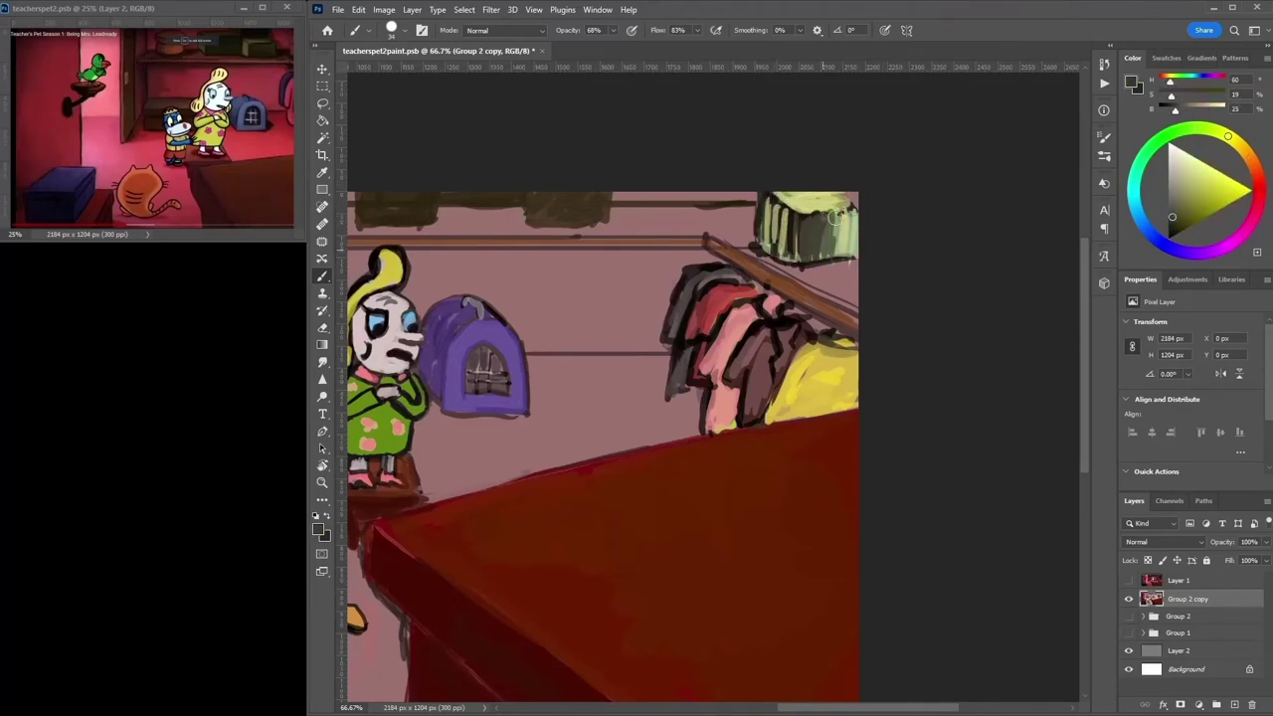
key(ctrl+minus)
Reduce the brush size and repaint the parrot's perch dark brown.
key(ctrl+plus)
right_click(843, 330)
key(Escape)
key(d)
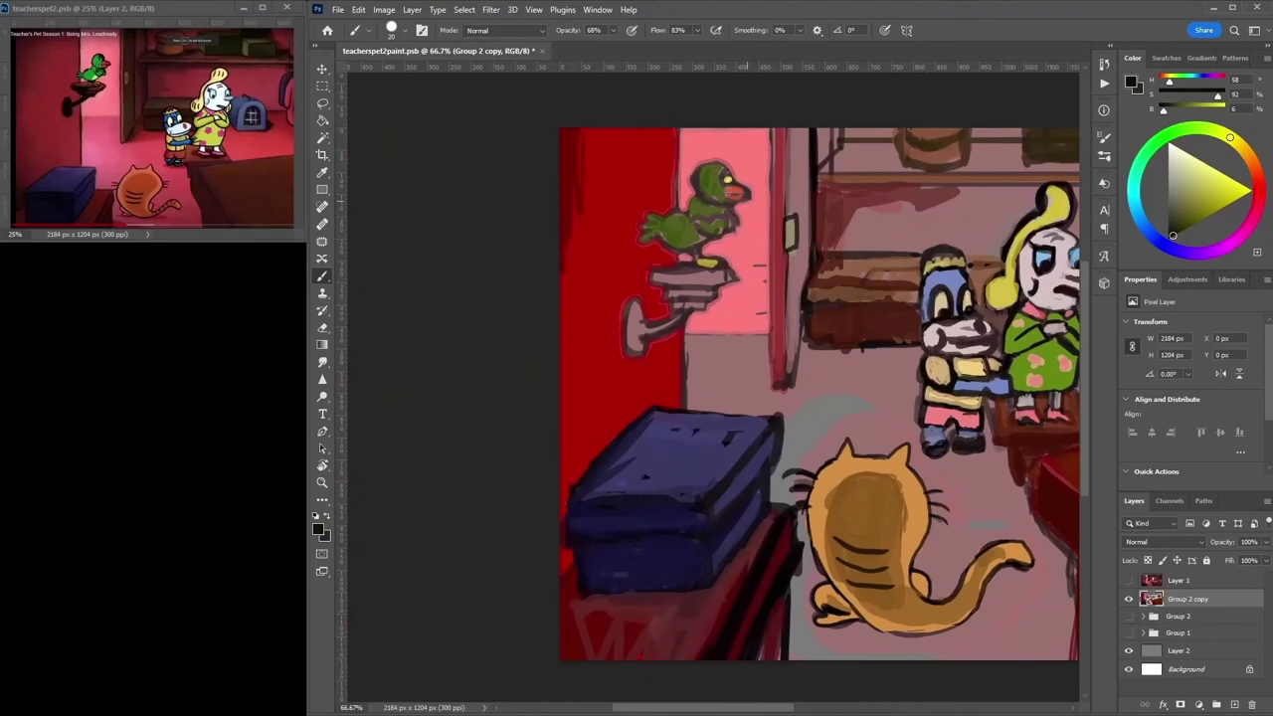
alt+click(704, 235)
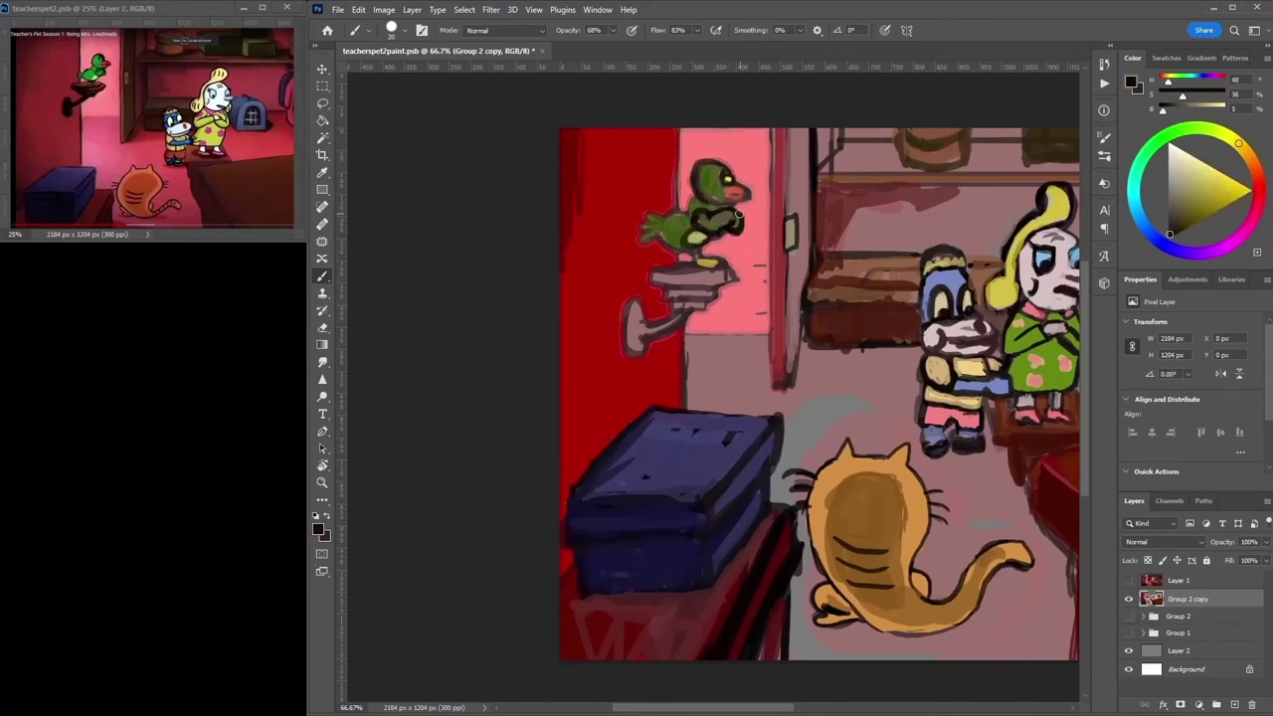
alt+click(720, 211)
alt+click(695, 190)
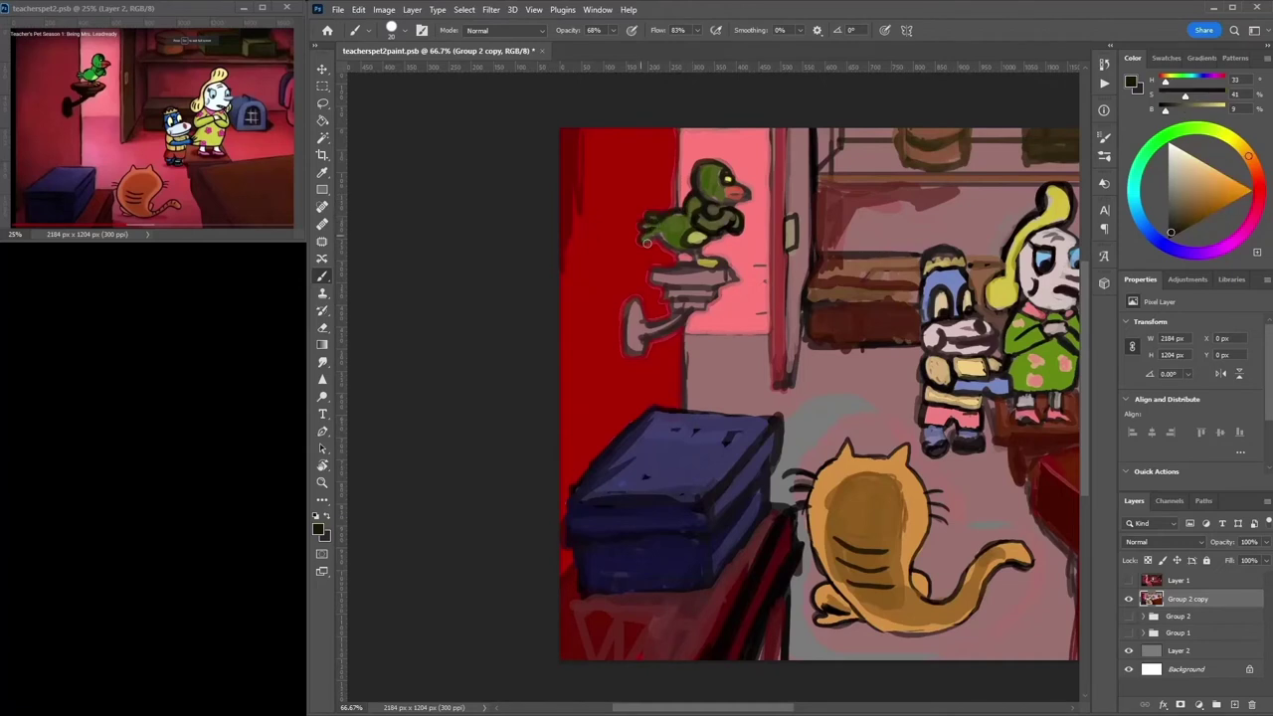
alt+click(689, 260)
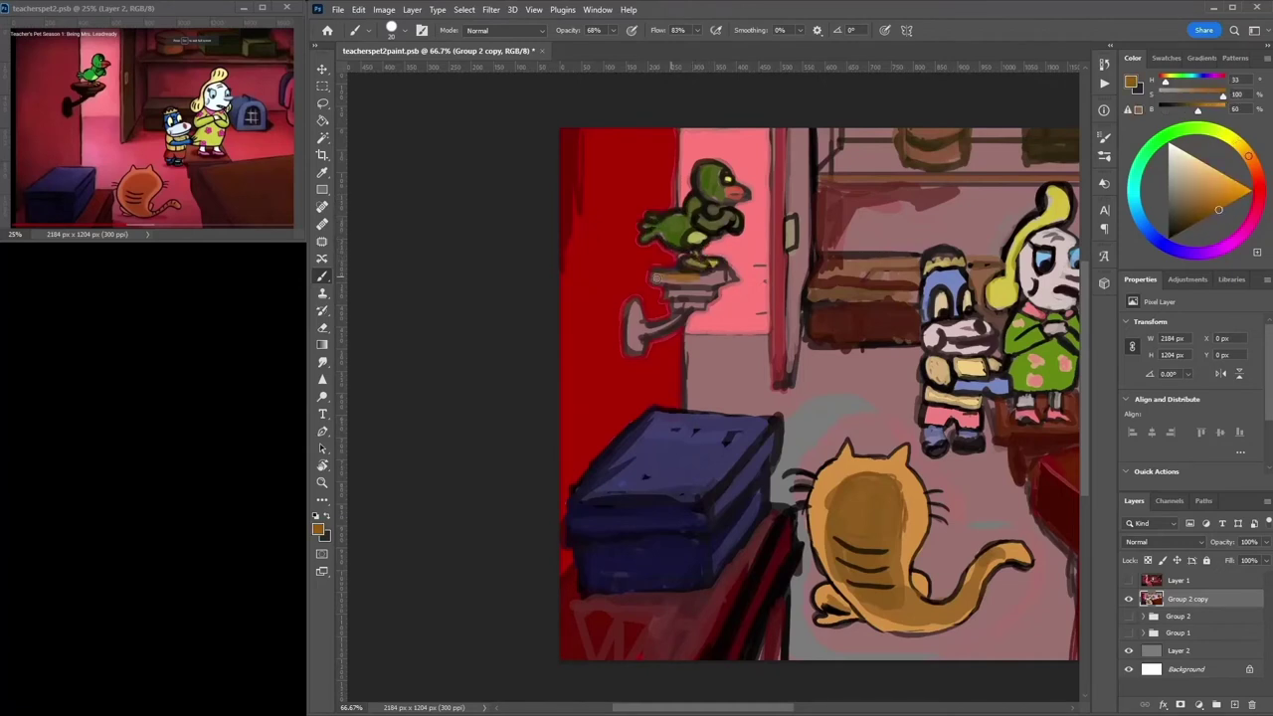
alt+click(691, 264)
drag(657, 267, 731, 273)
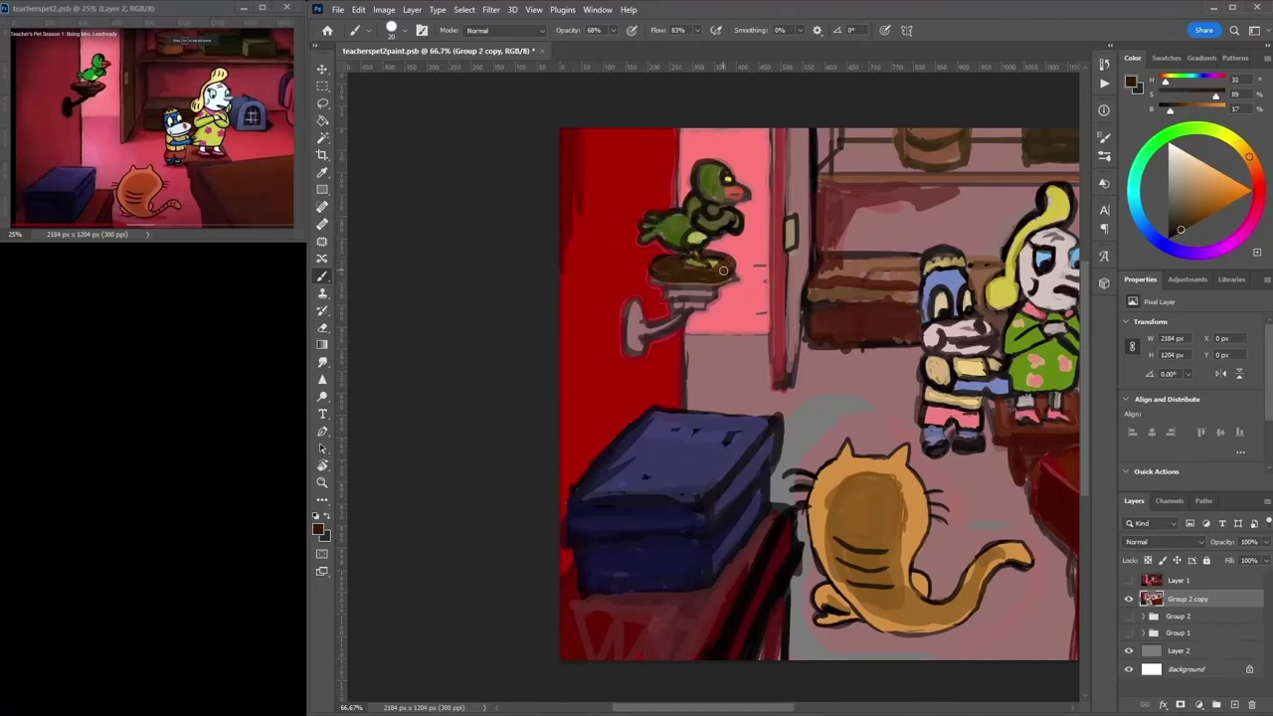
Darken the wall bracket and the door frame edge with brown from the perch.
alt+click(712, 288)
alt+click(709, 292)
drag(634, 309, 649, 349)
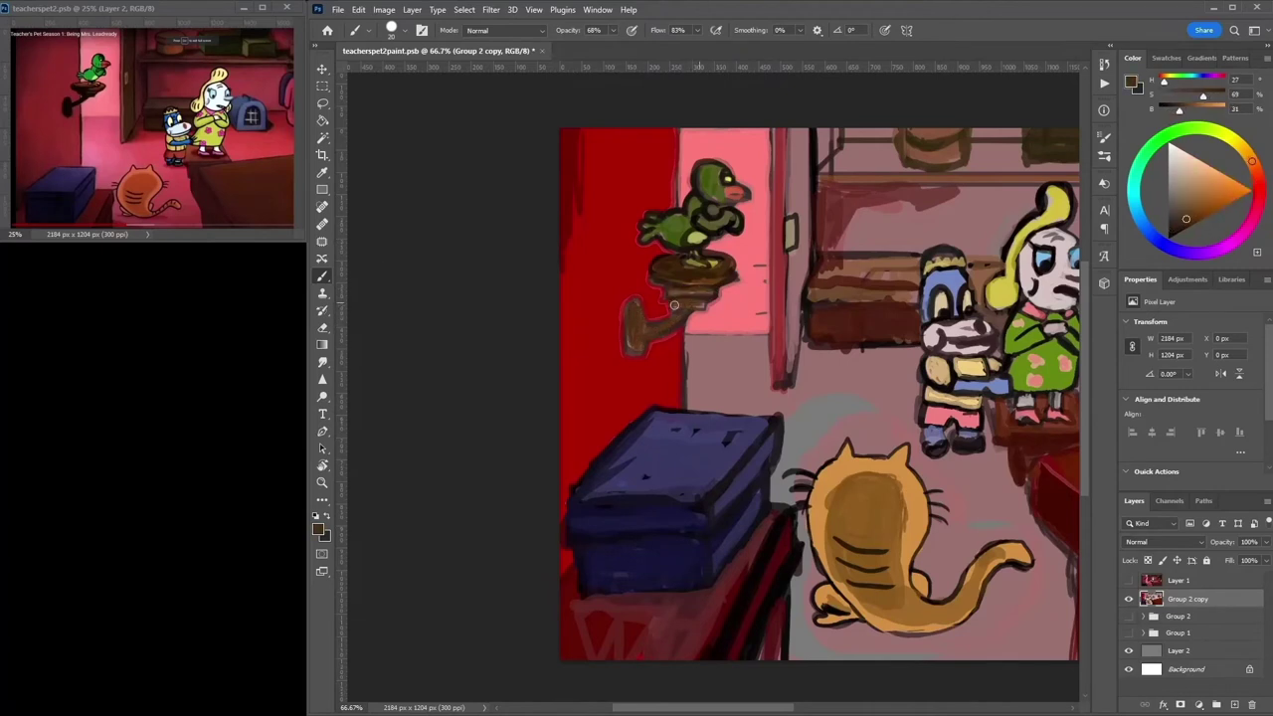
drag(796, 129, 800, 368)
Cover the red wall edge beside the bracket with pale pink.
alt+click(762, 279)
alt+click(714, 378)
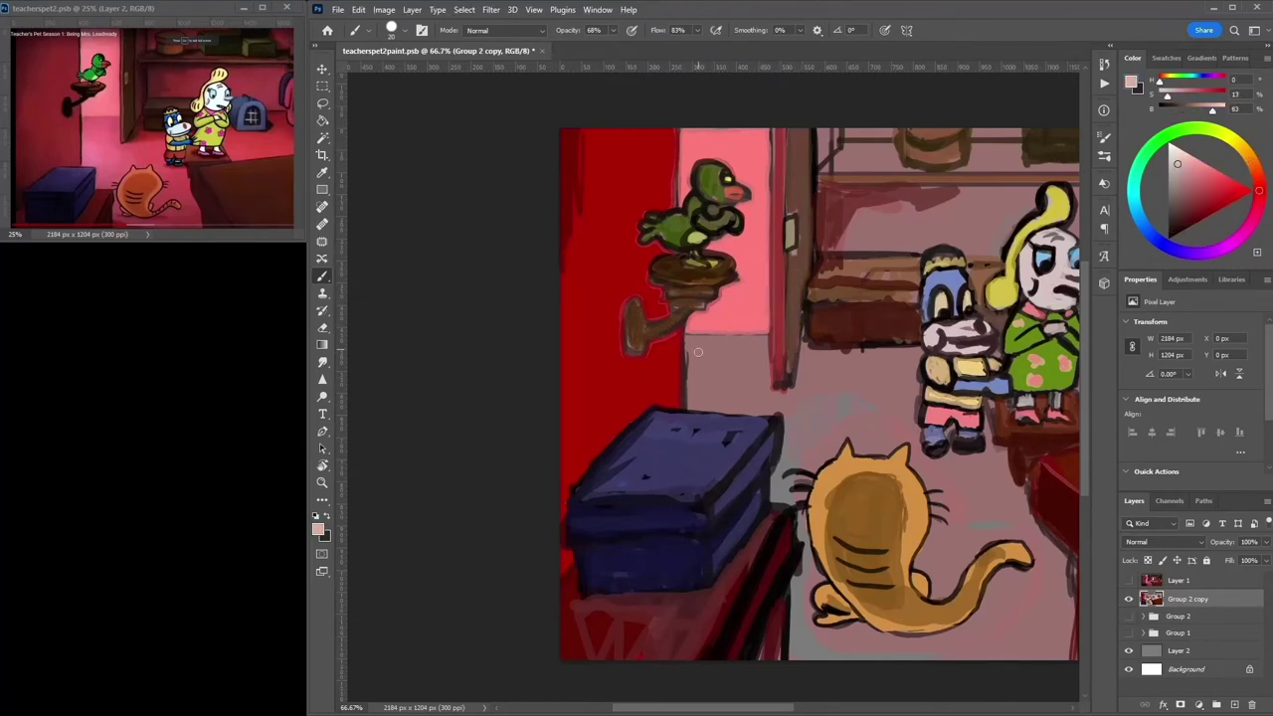
drag(696, 346, 698, 403)
alt+click(698, 378)
drag(697, 353, 725, 403)
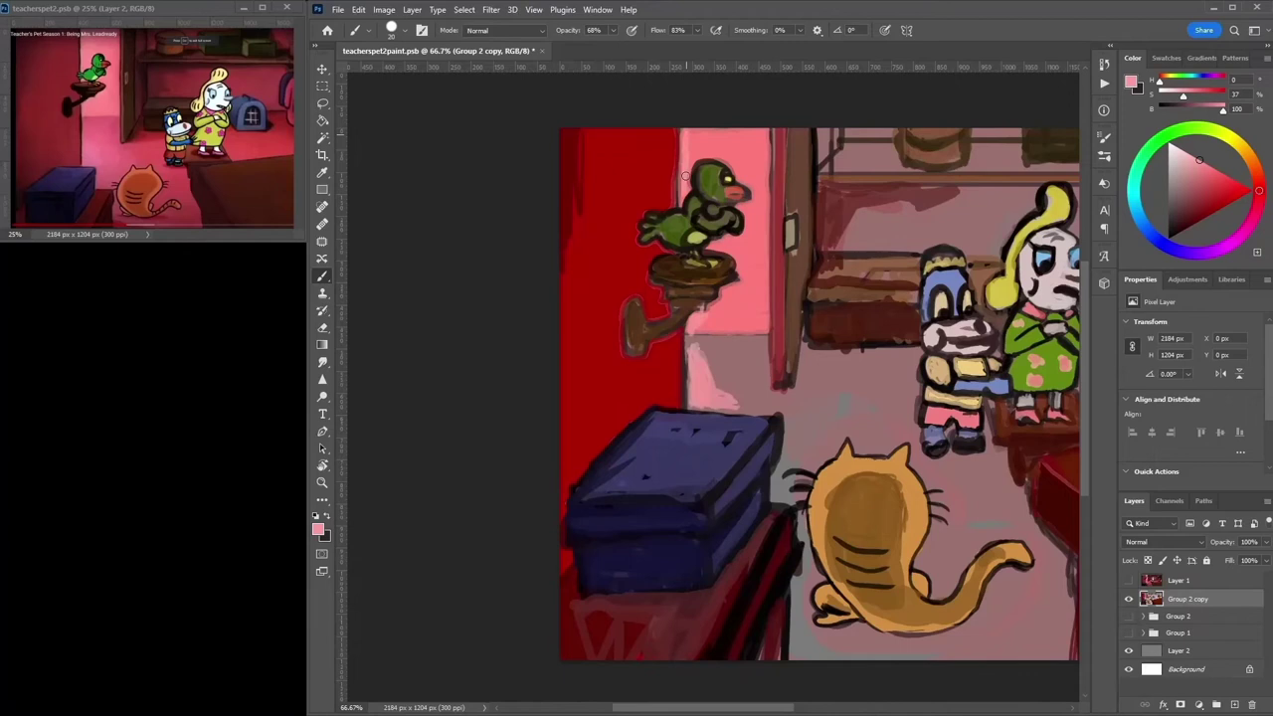
alt+click(702, 358)
key(ctrl+minus)
Try faint pink strokes on the back wall, then undo them.
alt+click(648, 240)
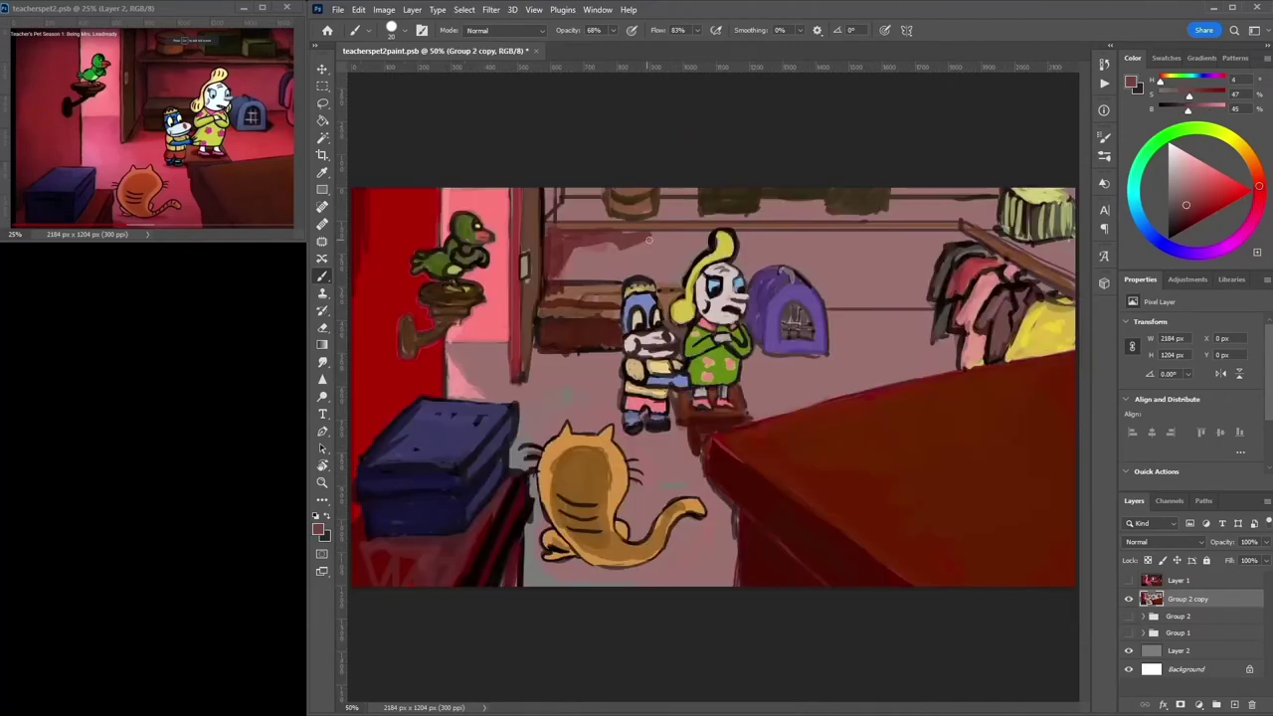
alt+click(924, 268)
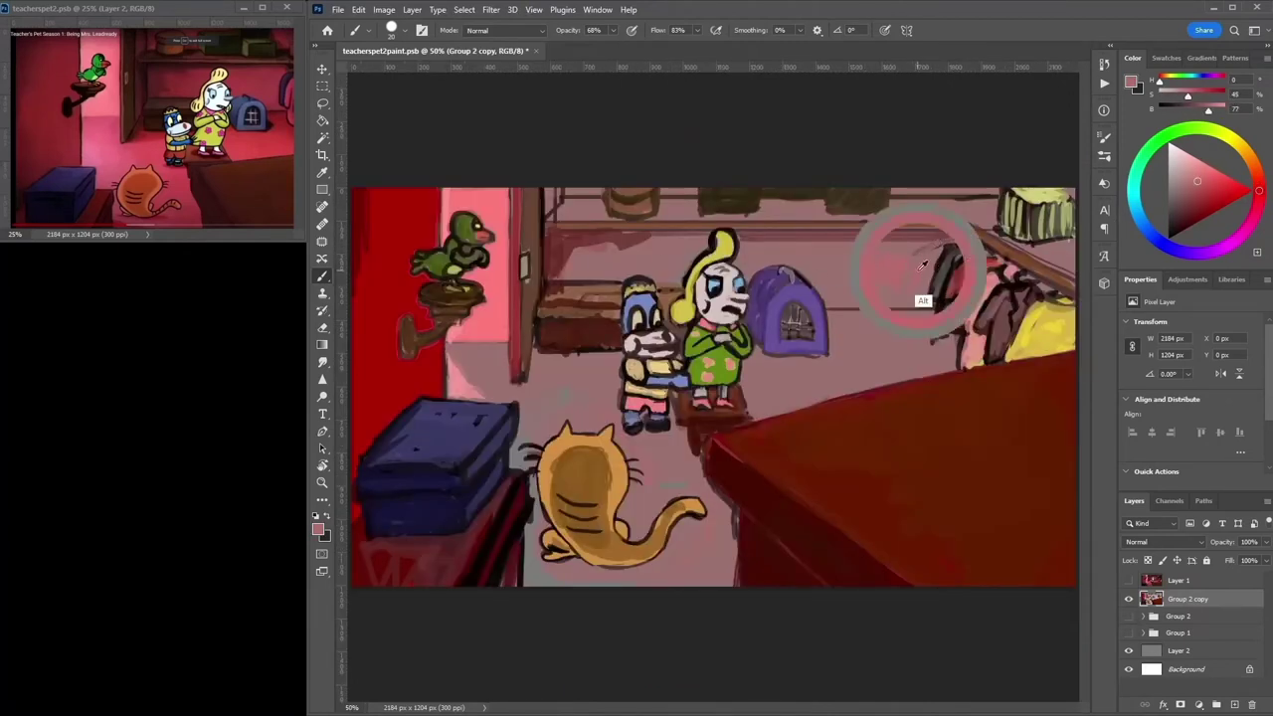
drag(915, 277, 861, 265)
click(322, 120)
key(ctrl+z)
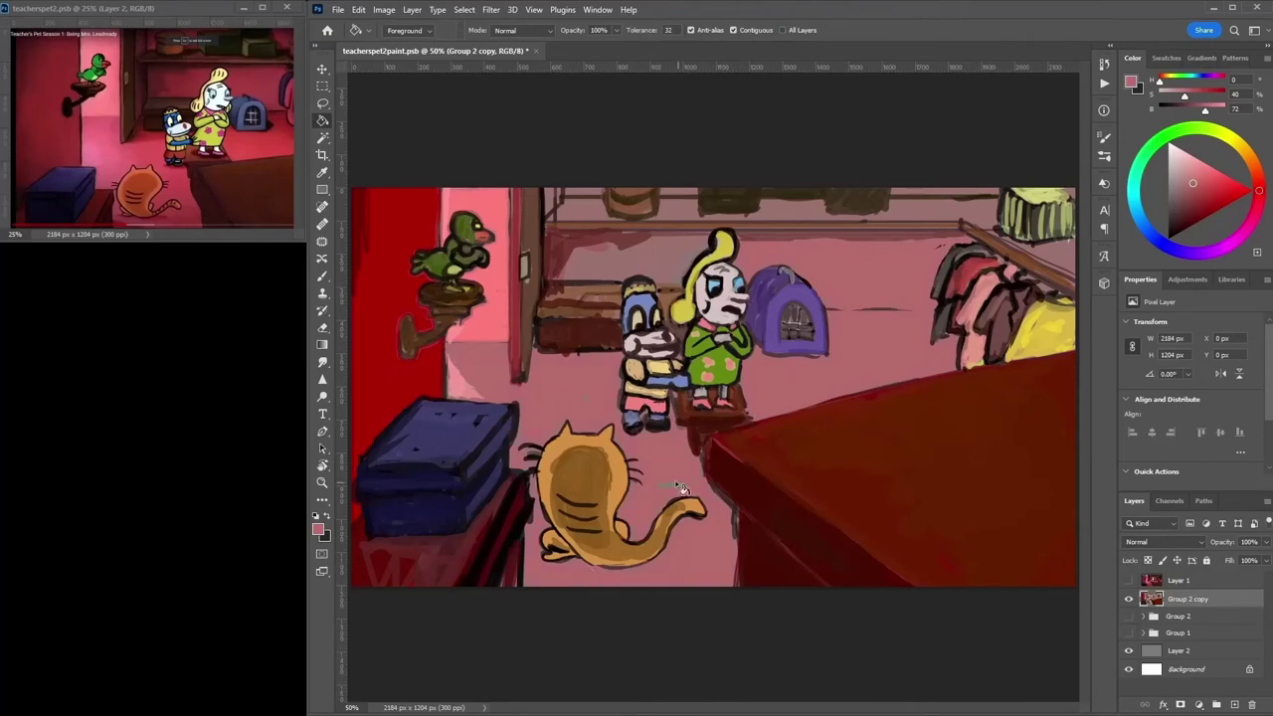
key(b)
alt+click(796, 360)
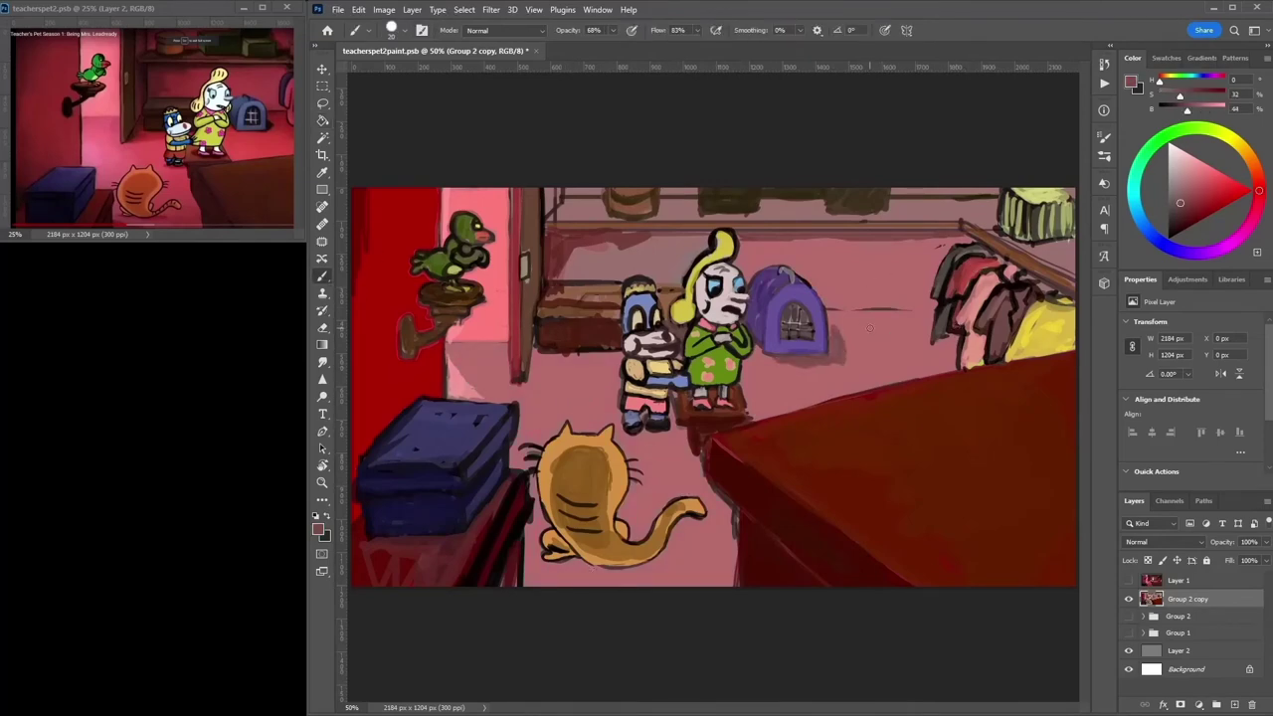
At 100% zoom, paint lighter bars across the pet carrier's window.
key(ctrl+1)
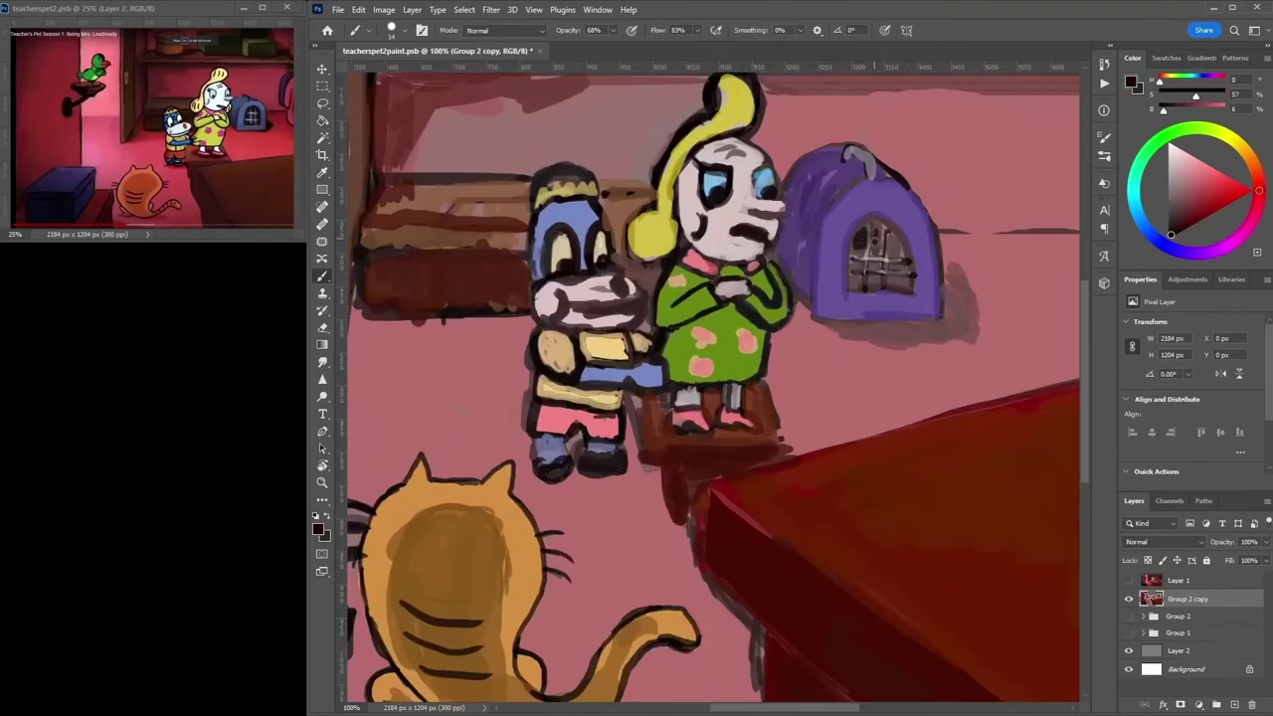
alt+click(875, 280)
mouse_move(875, 280)
mouse_down()
mouse_move(889, 285)
mouse_move(880, 267)
mouse_move(907, 262)
mouse_move(908, 235)
mouse_up()
alt+click(862, 233)
alt+click(868, 222)
alt+click(881, 256)
Outline the carrier's window arch, bottom edge and left edge in black.
alt+click(902, 270)
drag(846, 294, 847, 226)
drag(911, 229, 915, 295)
drag(890, 174, 813, 311)
mouse_move(943, 316)
mouse_down()
mouse_move(813, 313)
mouse_move(796, 249)
mouse_up()
drag(801, 294, 786, 199)
Repaint the blue character's mouth with light pink and near-black.
alt+click(597, 298)
mouse_move(611, 288)
mouse_down()
mouse_move(627, 286)
mouse_move(593, 273)
mouse_move(557, 284)
mouse_move(641, 303)
mouse_move(642, 278)
mouse_up()
alt+click(603, 311)
alt+click(617, 284)
alt+click(618, 241)
drag(582, 319, 642, 323)
drag(537, 299, 572, 328)
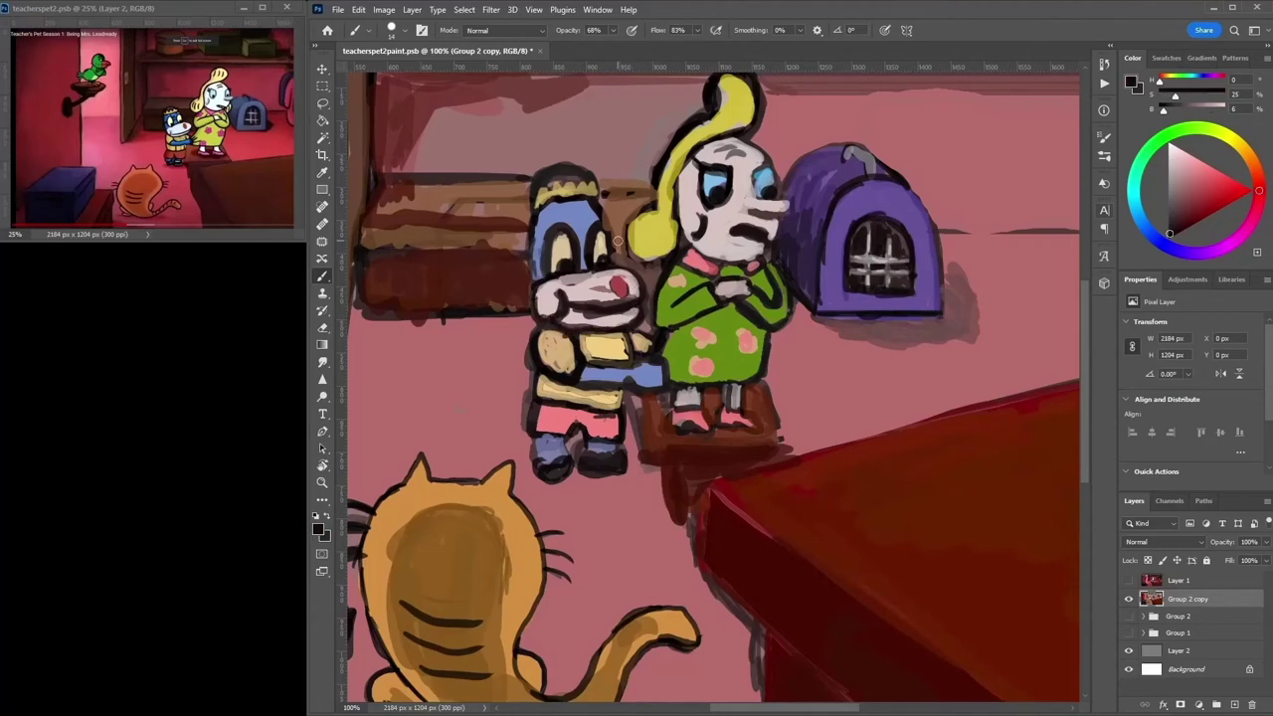
Touch up the blue character's torso and face edge.
alt+click(597, 393)
drag(557, 393, 626, 398)
drag(547, 368, 597, 323)
alt+click(557, 259)
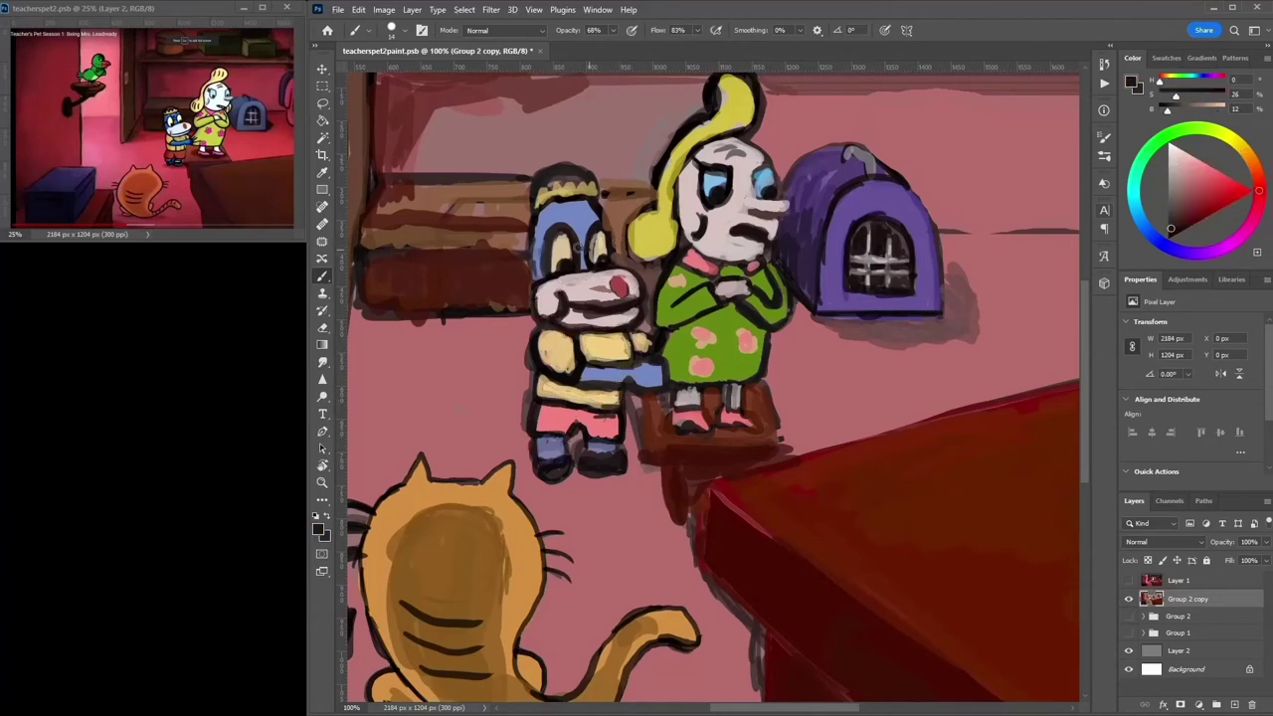
drag(537, 249, 542, 303)
alt+click(601, 194)
alt+click(601, 194)
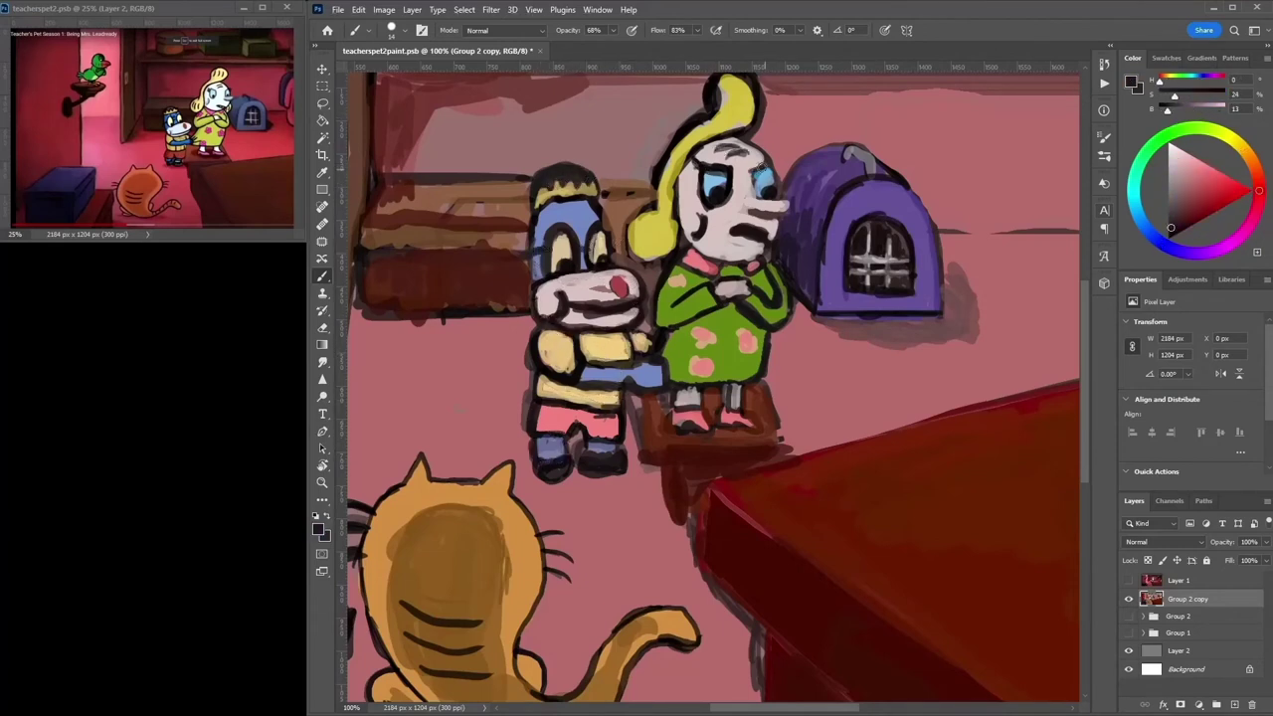
Cover the grey patch on the white face with light grey.
alt+click(756, 231)
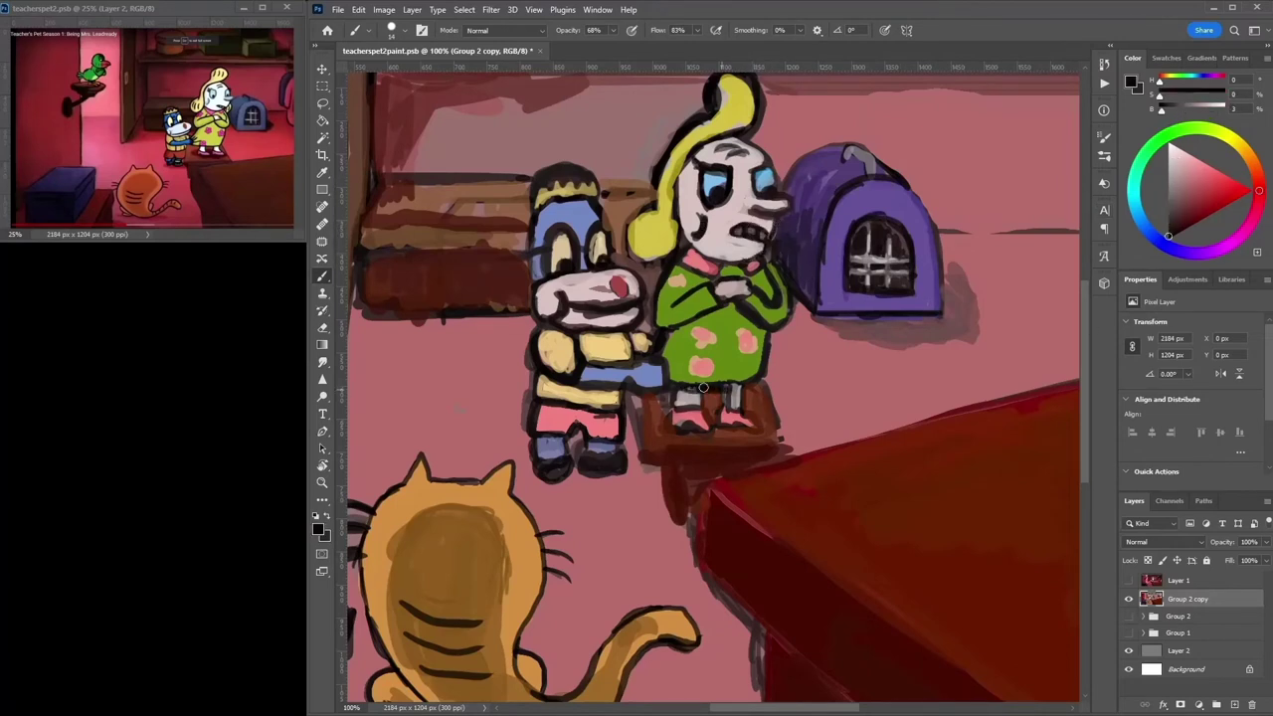
alt+click(611, 295)
mouse_move(587, 317)
mouse_down()
mouse_move(626, 298)
mouse_move(597, 289)
mouse_move(631, 294)
mouse_up()
alt+click(549, 227)
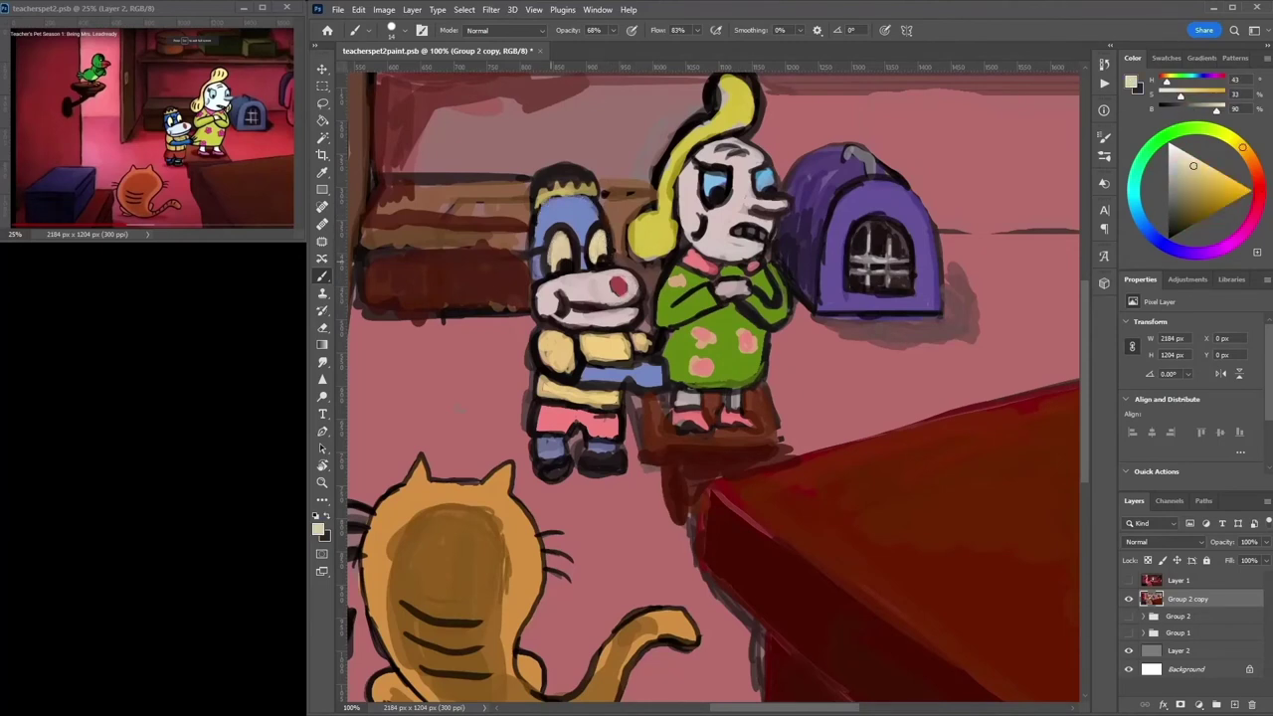
Paint over the dark patch on the character's hand with yellow.
drag(726, 253, 855, 277)
alt+click(740, 386)
alt+click(746, 378)
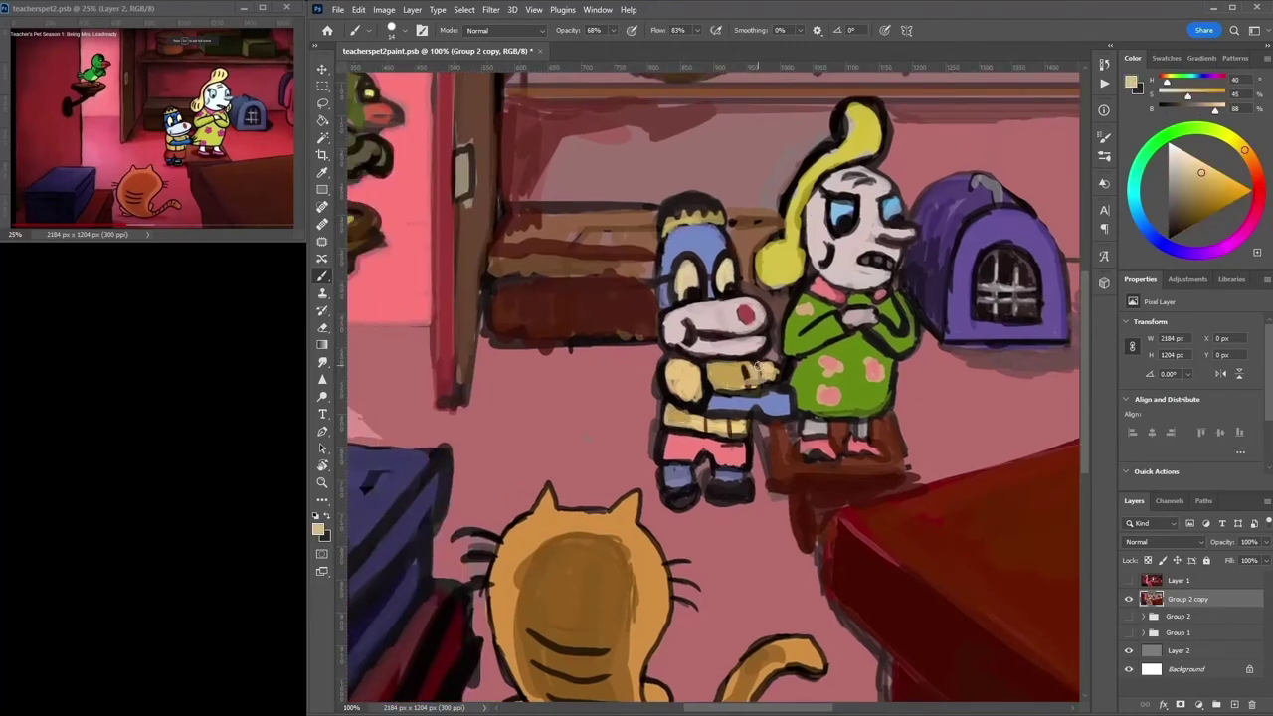
drag(744, 380, 771, 382)
alt+click(652, 370)
alt+click(687, 444)
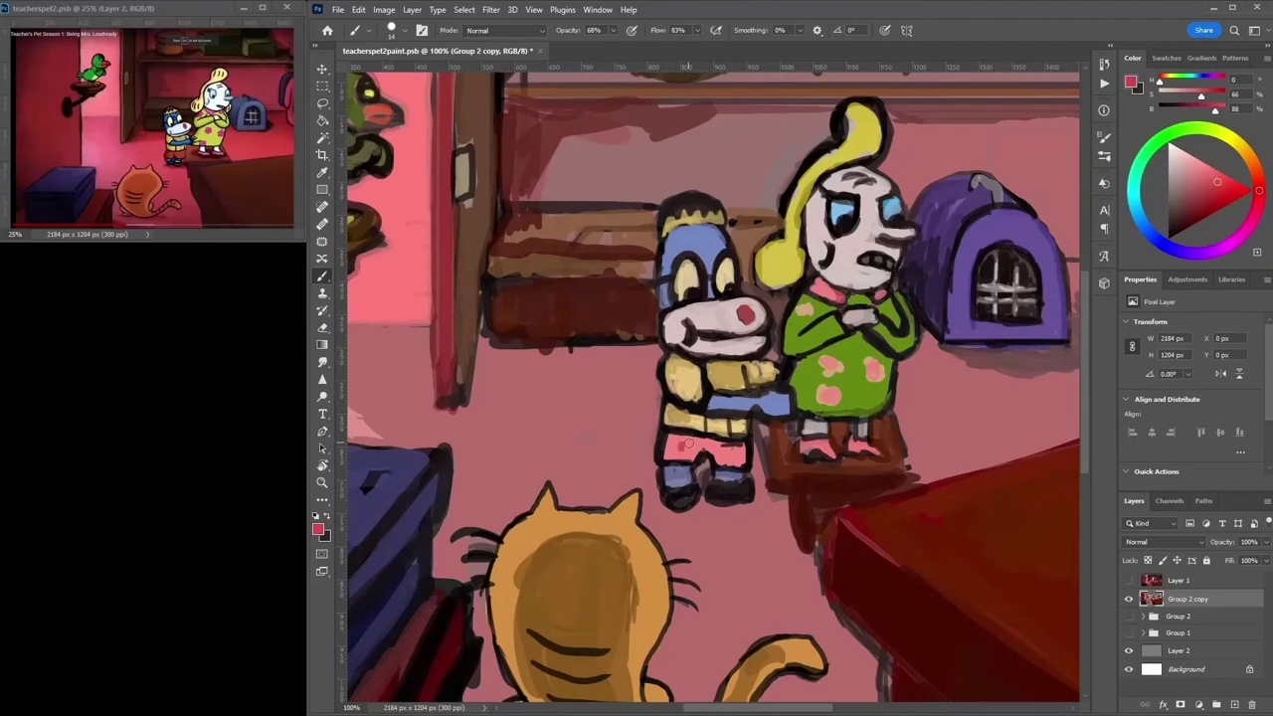
Paint the shelf solid brown with darker and lighter browns.
alt+click(799, 205)
mouse_move(497, 213)
mouse_down()
mouse_move(502, 278)
mouse_move(557, 238)
mouse_move(620, 242)
mouse_up()
alt+click(501, 265)
mouse_move(488, 298)
mouse_down()
mouse_move(596, 339)
mouse_move(652, 281)
mouse_up()
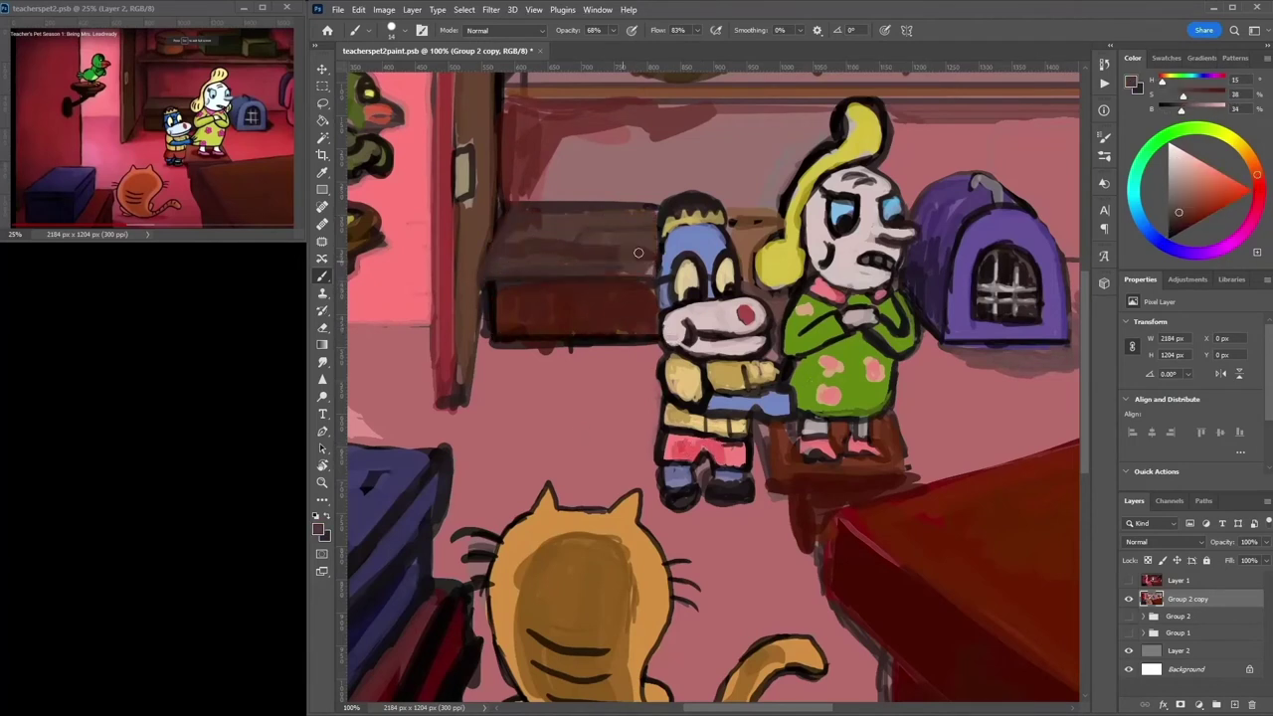
Draw dark lines across the shelf top and front, then overpaint the top line brown.
alt+click(656, 239)
mouse_move(742, 179)
mouse_down()
mouse_move(534, 179)
mouse_move(597, 239)
mouse_move(515, 236)
mouse_up()
drag(497, 250, 613, 252)
alt+click(749, 250)
mouse_move(786, 183)
mouse_down()
mouse_move(711, 199)
mouse_move(512, 201)
mouse_up()
Paint a dark red-brown stroke along the shelf front.
alt+click(641, 260)
drag(502, 265, 617, 249)
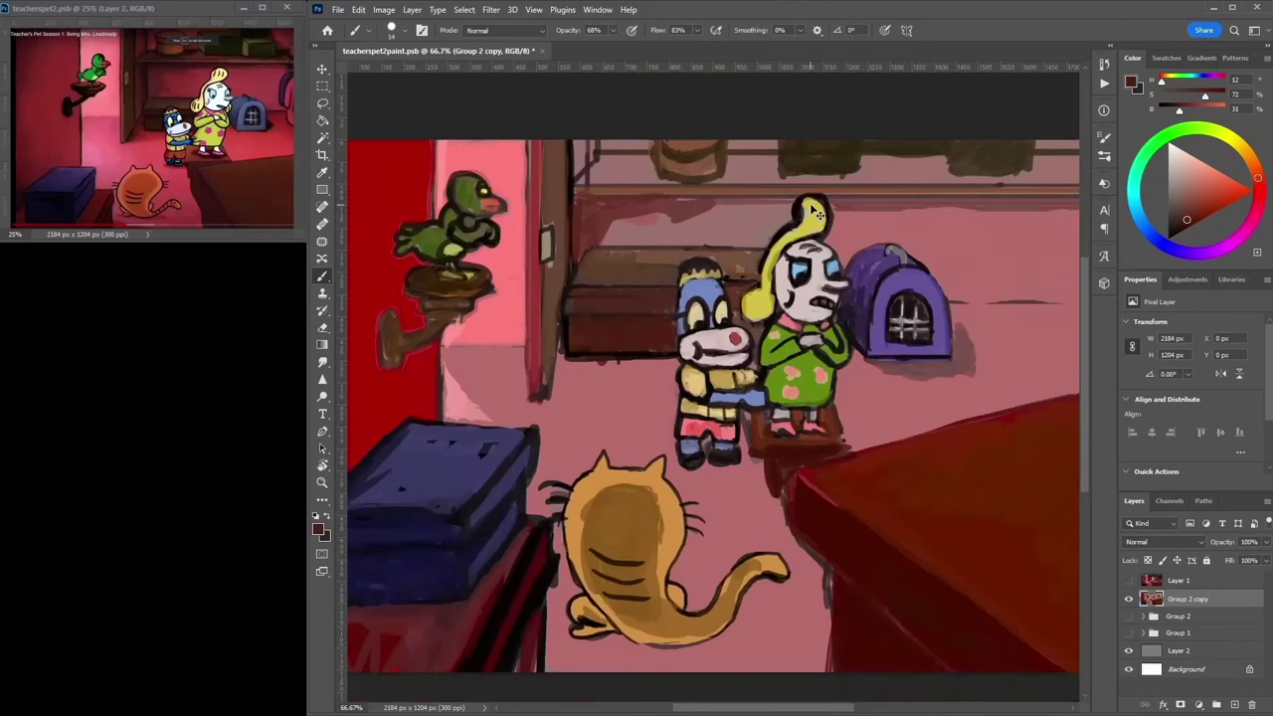
alt+click(814, 212)
key(ctrl+1)
right_click(701, 254)
key(Escape)
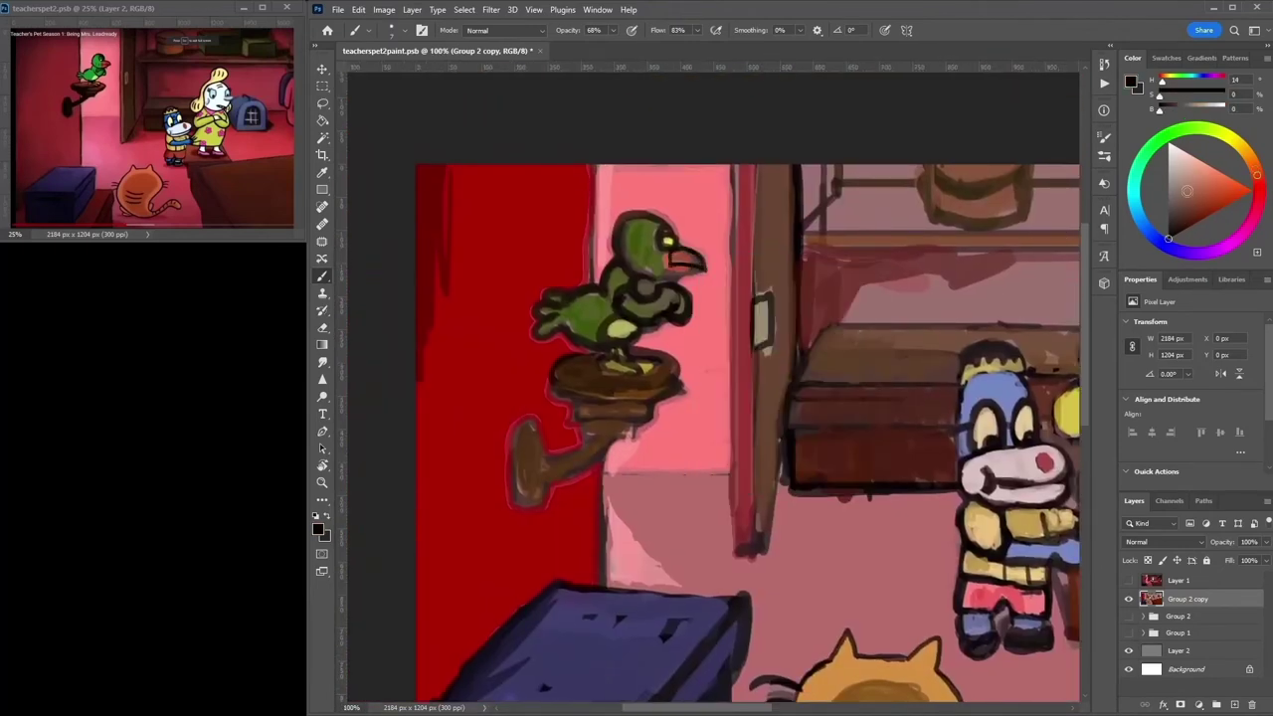
Repaint the parrot's head and body bright green.
alt+click(686, 256)
alt+click(636, 243)
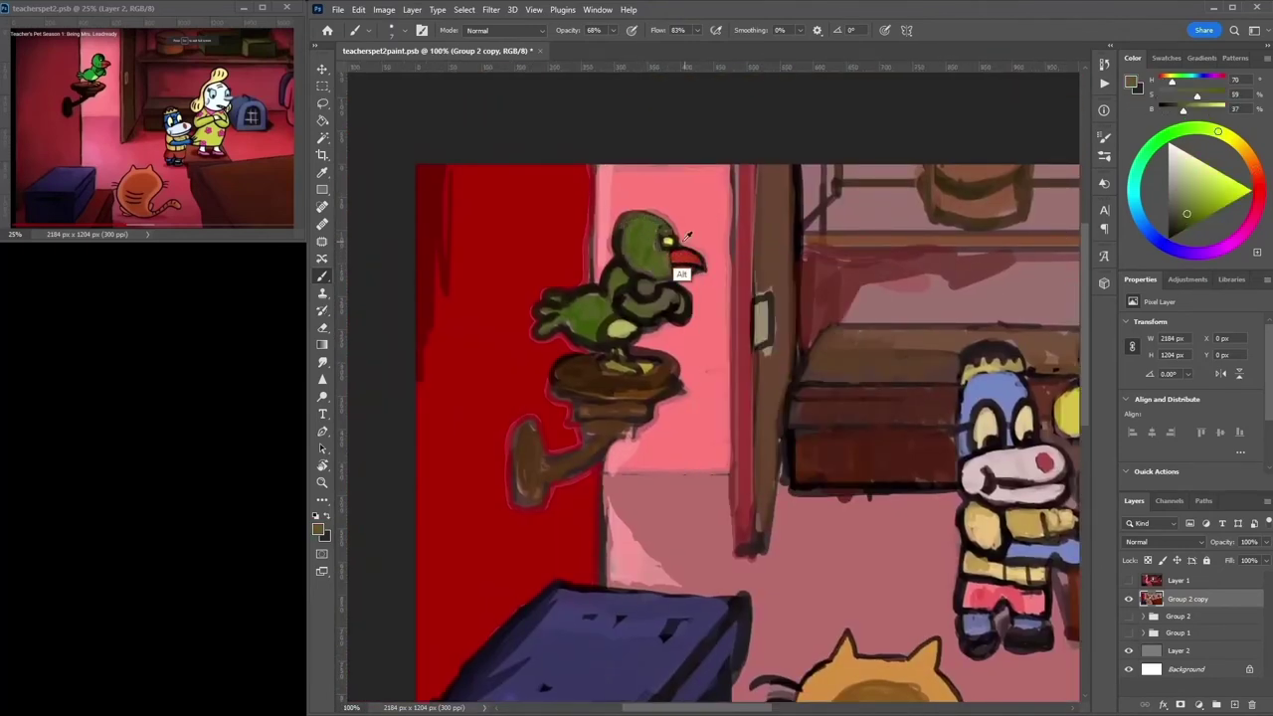
alt+click(642, 236)
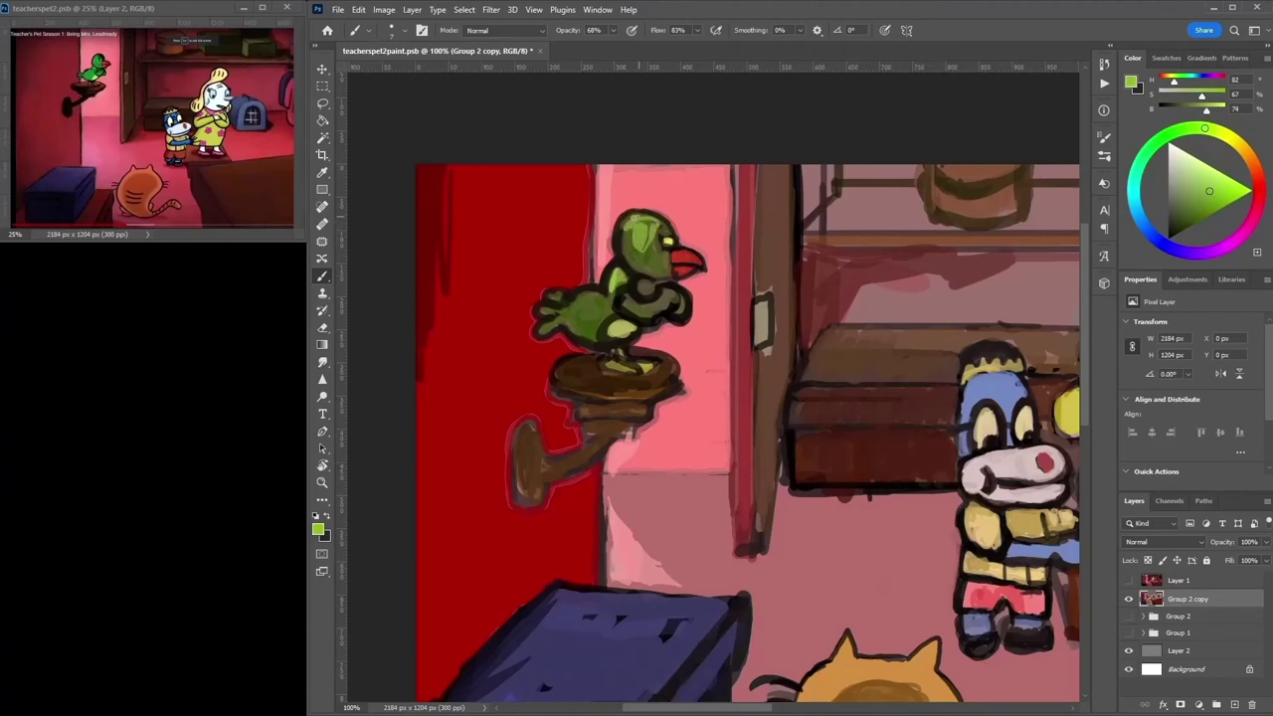
drag(627, 244, 663, 227)
mouse_move(663, 298)
mouse_down()
mouse_move(577, 318)
mouse_move(557, 298)
mouse_up()
Shade the underside of the perch and its bracket dark brown.
alt+click(618, 349)
alt+click(637, 366)
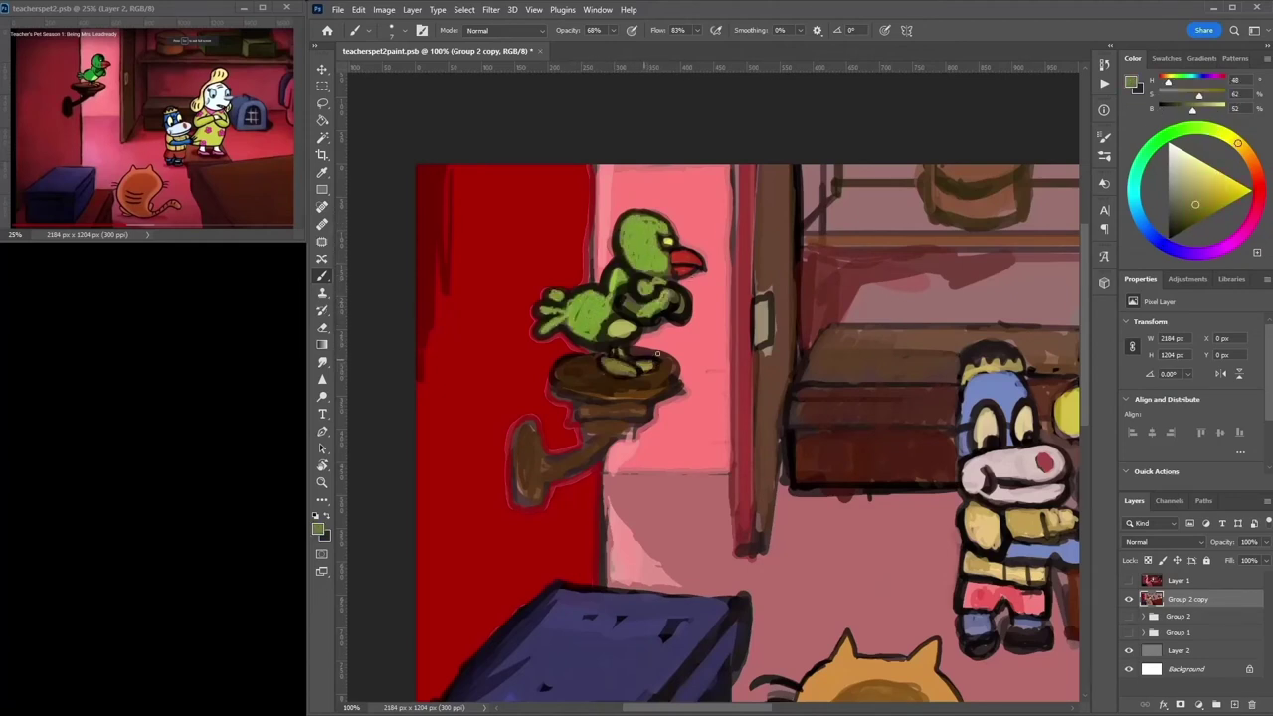
alt+click(645, 366)
alt+click(648, 369)
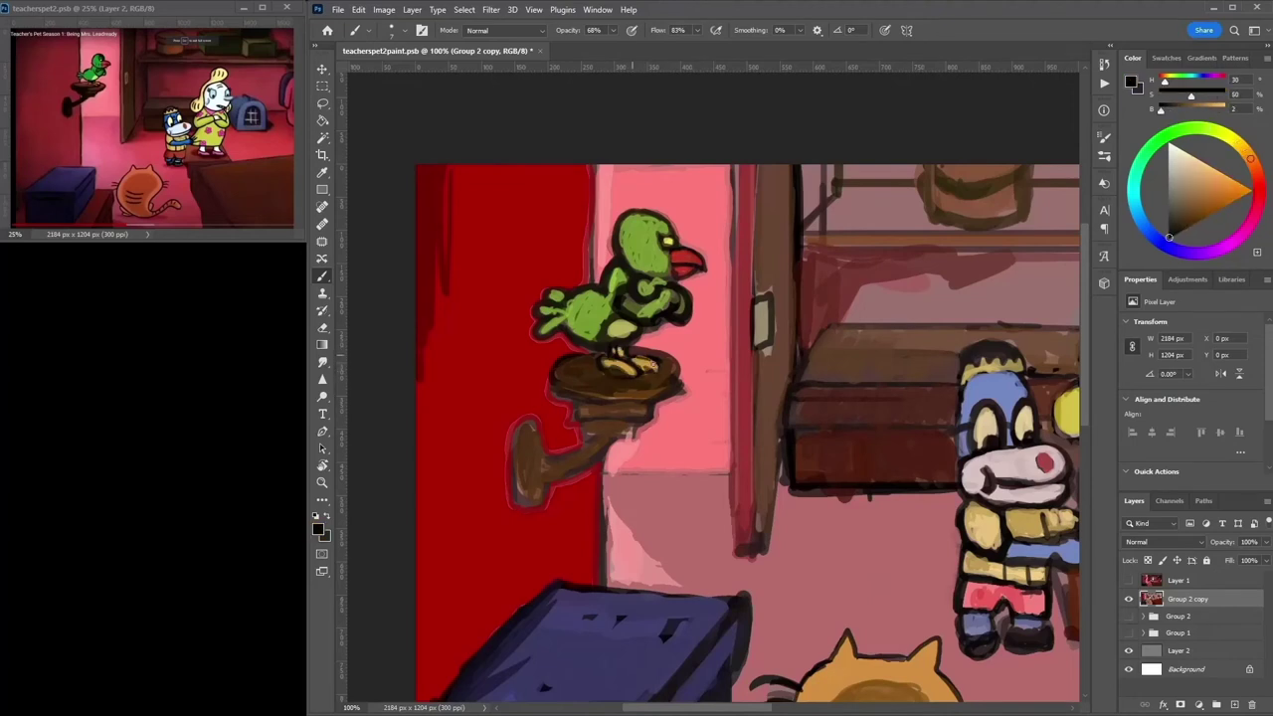
alt+click(651, 366)
alt+click(556, 379)
mouse_move(556, 379)
mouse_down()
mouse_move(683, 330)
mouse_move(614, 417)
mouse_move(630, 421)
mouse_move(597, 433)
mouse_move(633, 434)
mouse_move(517, 497)
mouse_up()
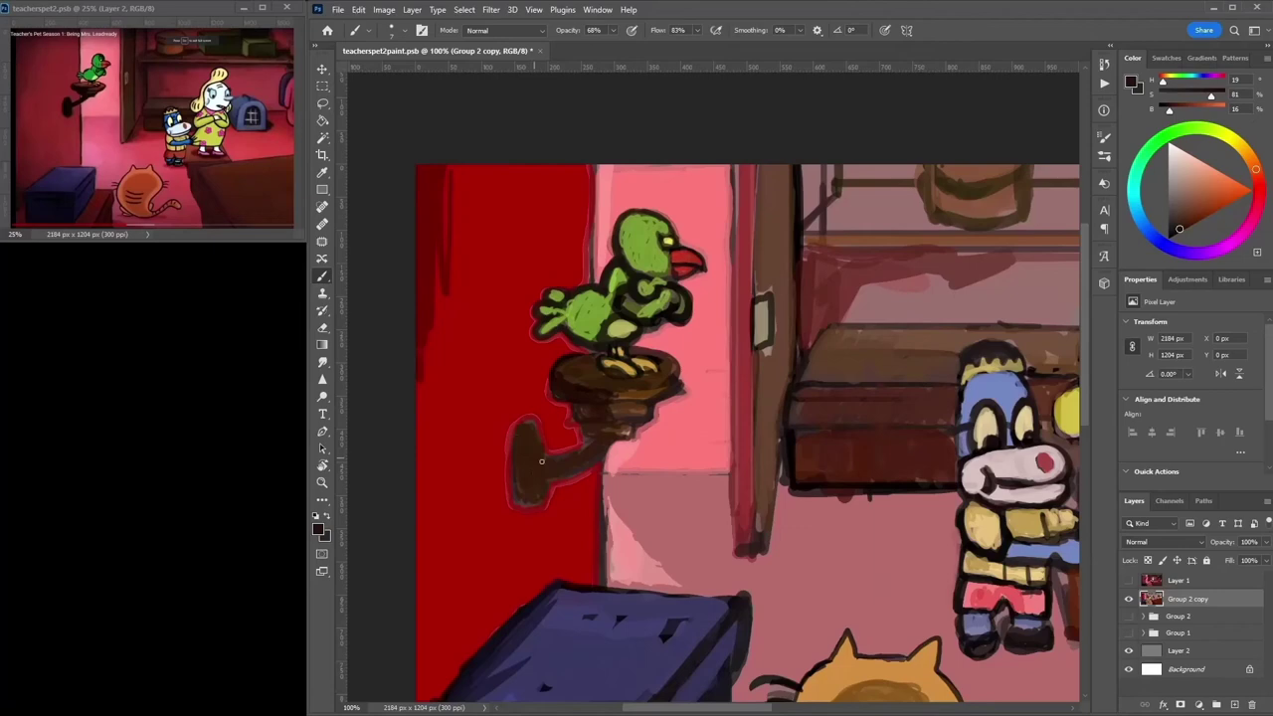
Darken the left wall edge with dark red and shade the wall's top band brown.
alt+click(434, 262)
drag(442, 174, 426, 574)
key(ctrl+minus)
key(ctrl+minus)
alt+click(858, 435)
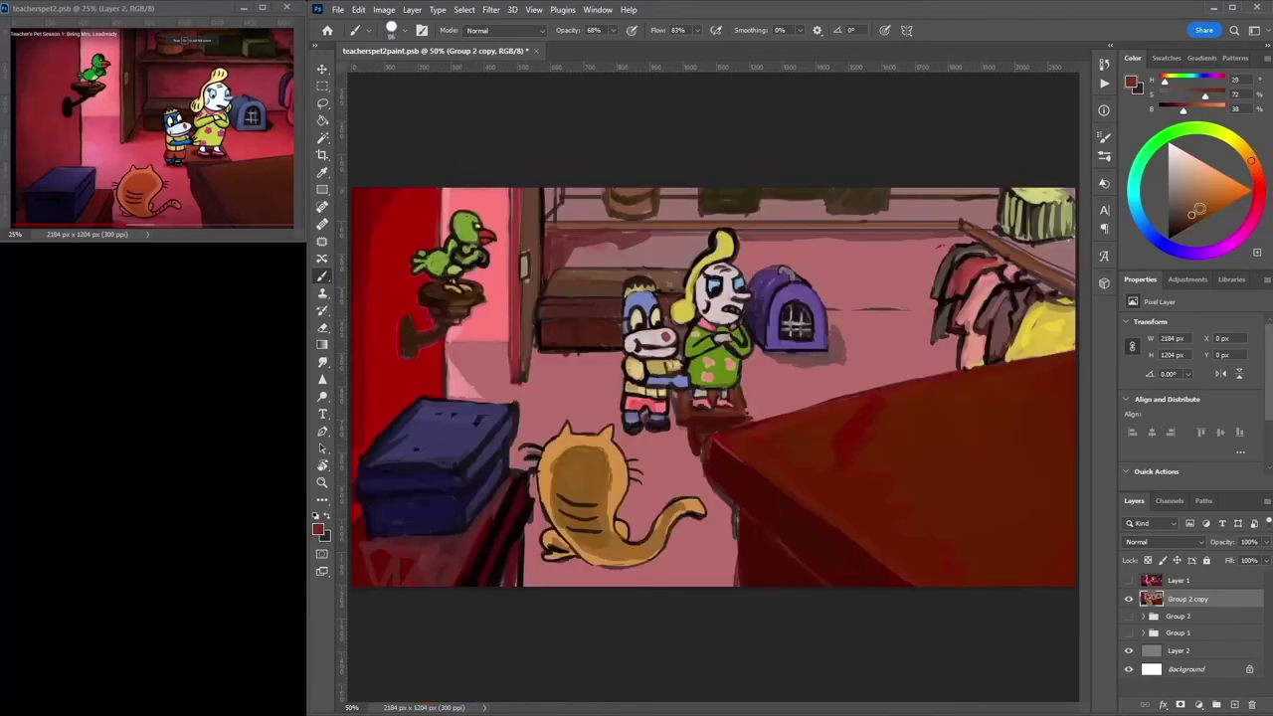
alt+click(903, 401)
alt+click(925, 427)
alt+click(919, 206)
mouse_move(919, 206)
mouse_down()
mouse_move(981, 204)
mouse_move(600, 216)
mouse_move(545, 202)
mouse_up()
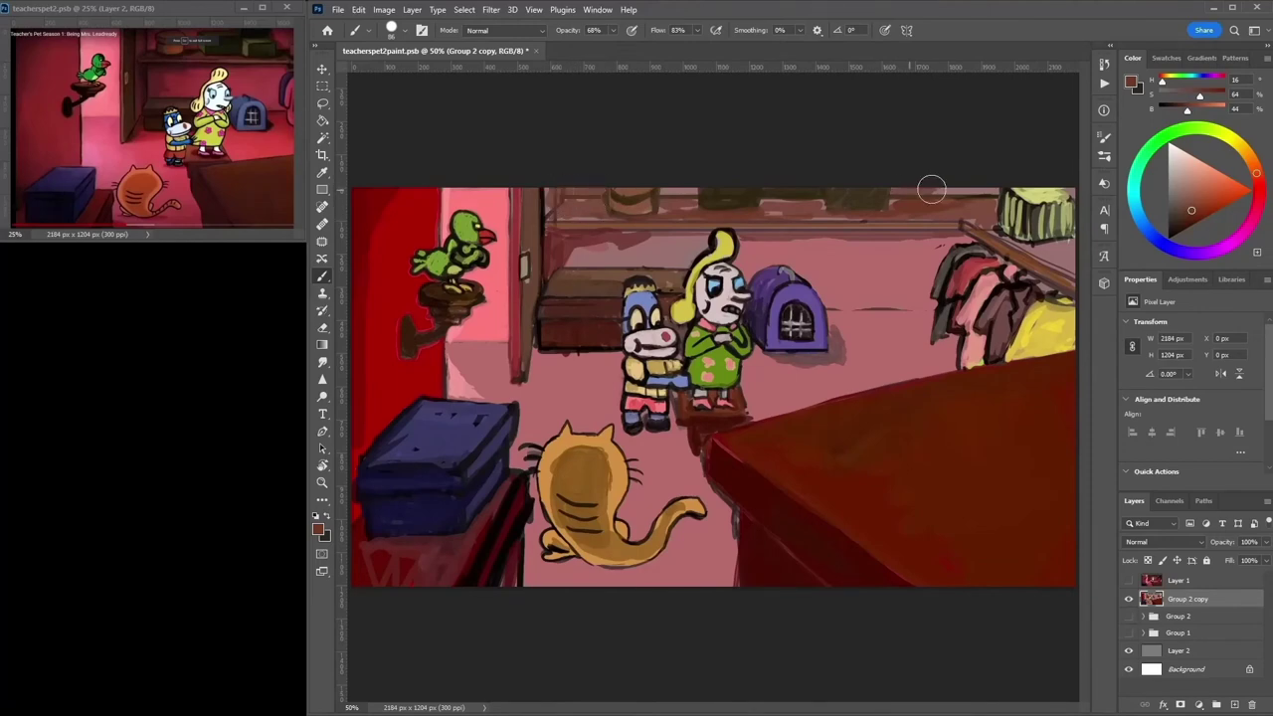
Paint dark shadows under the cat's tail and beneath the cat's and dog's feet.
key(ctrl+minus)
alt+click(953, 281)
alt+click(953, 298)
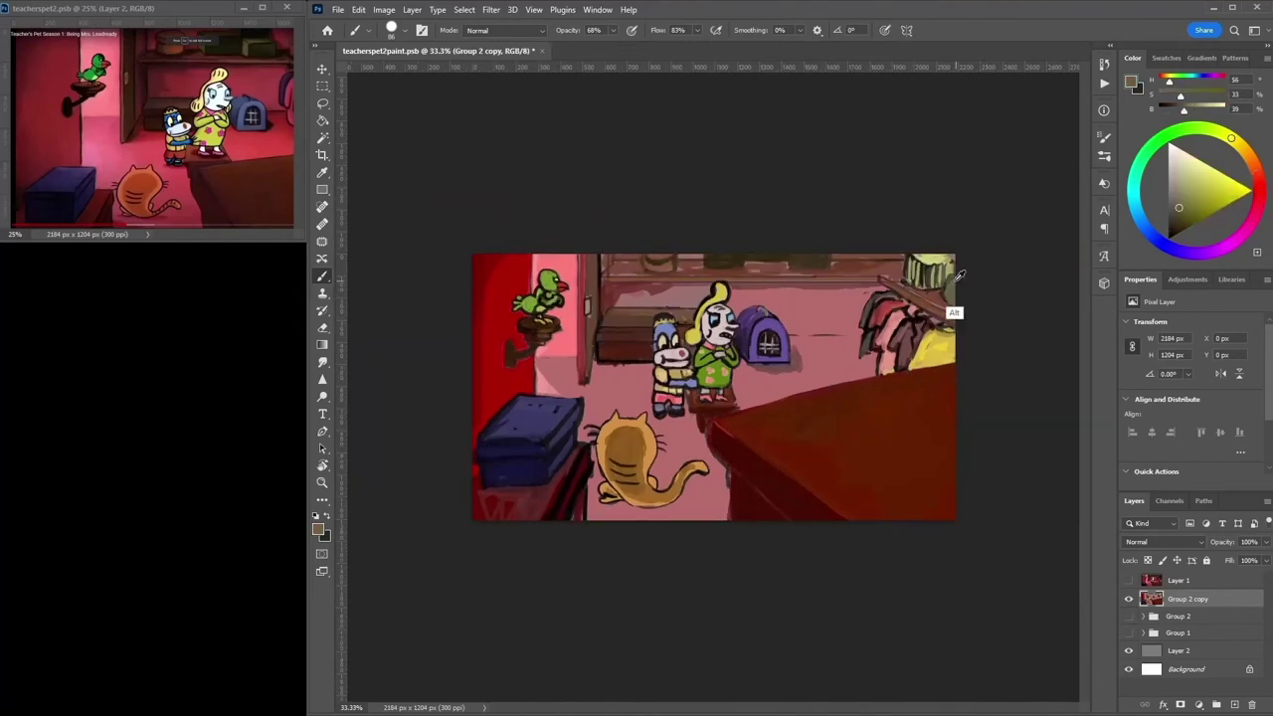
alt+click(953, 304)
key(ctrl+plus)
key(ctrl+plus)
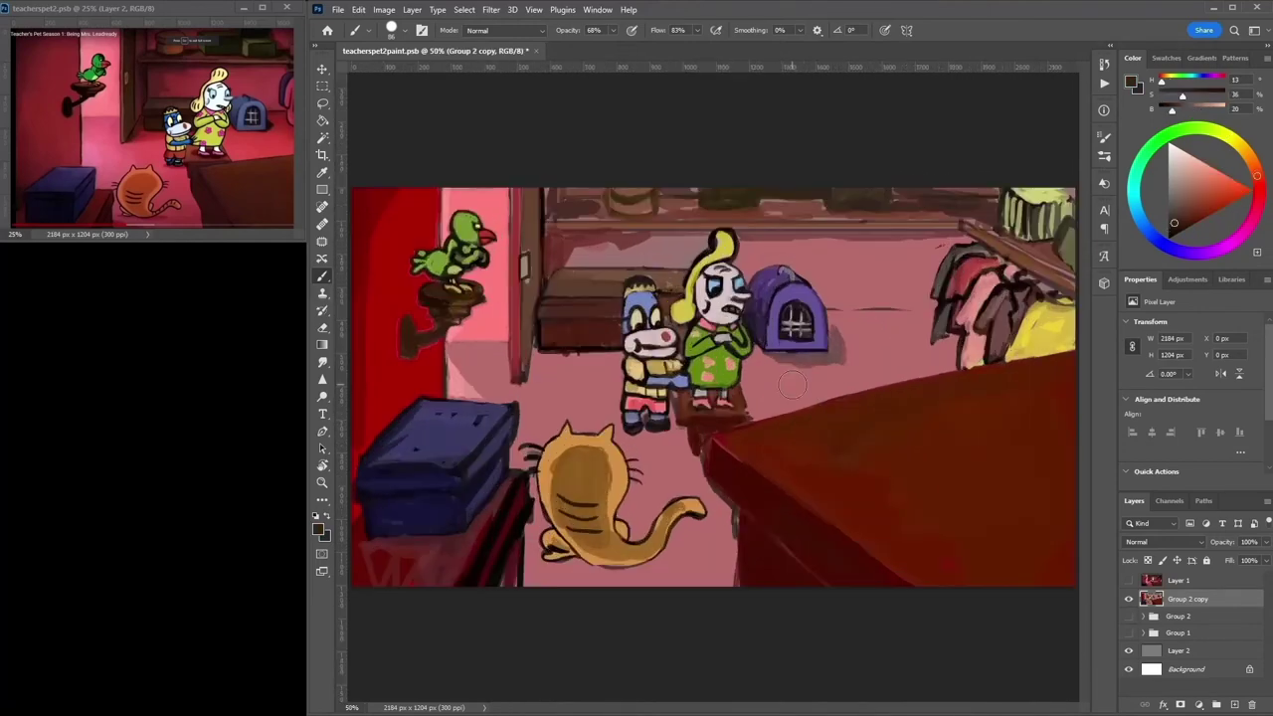
alt+click(633, 199)
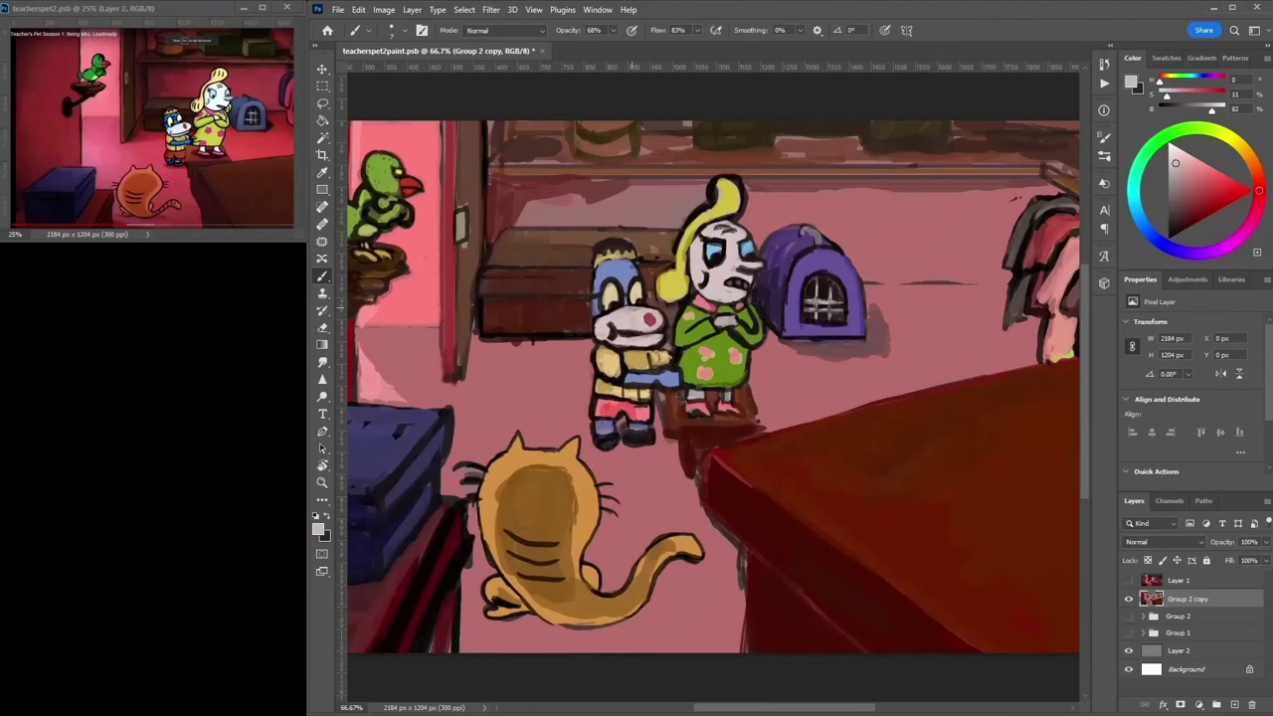
alt+click(649, 333)
alt+click(642, 338)
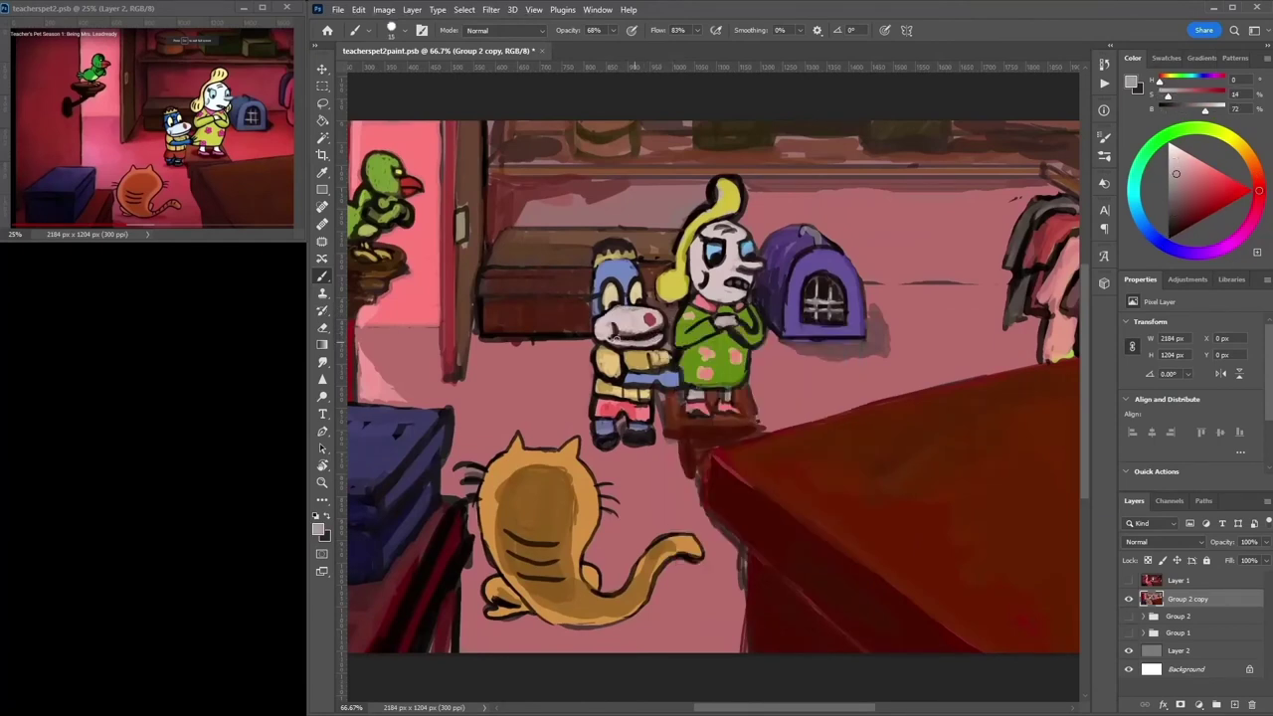
alt+click(619, 336)
alt+click(688, 343)
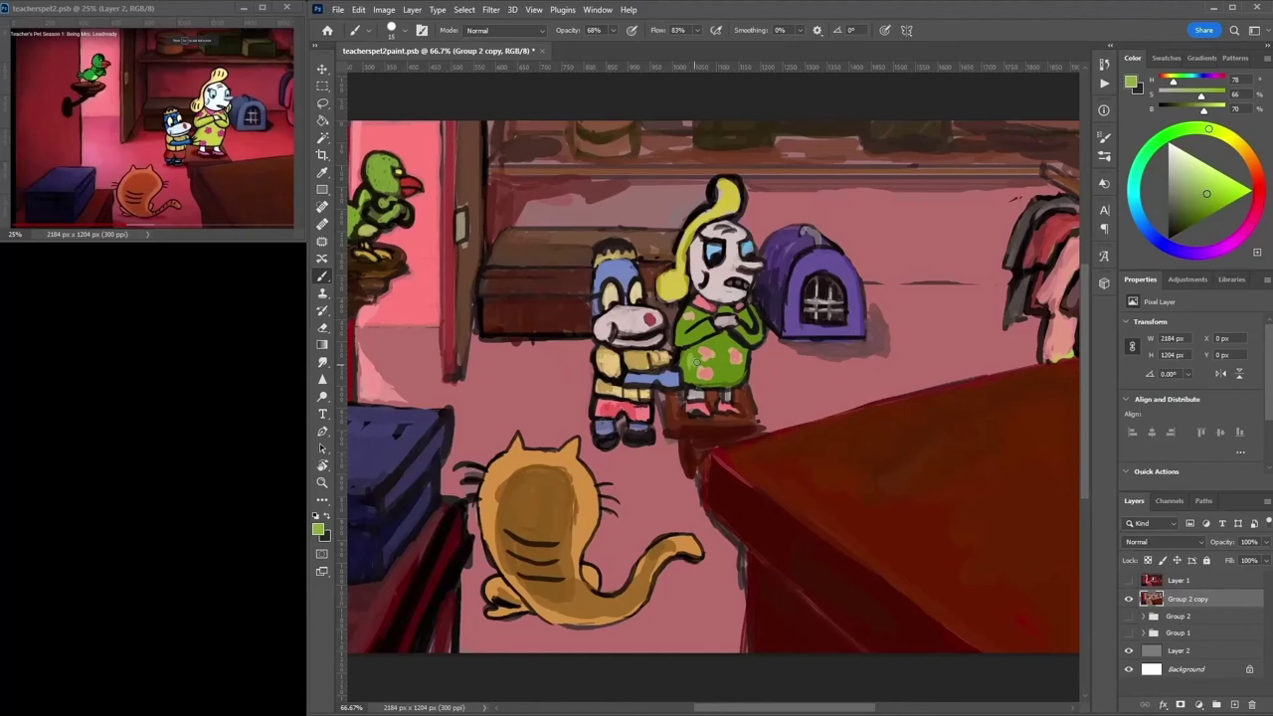
alt+click(475, 460)
alt+click(473, 545)
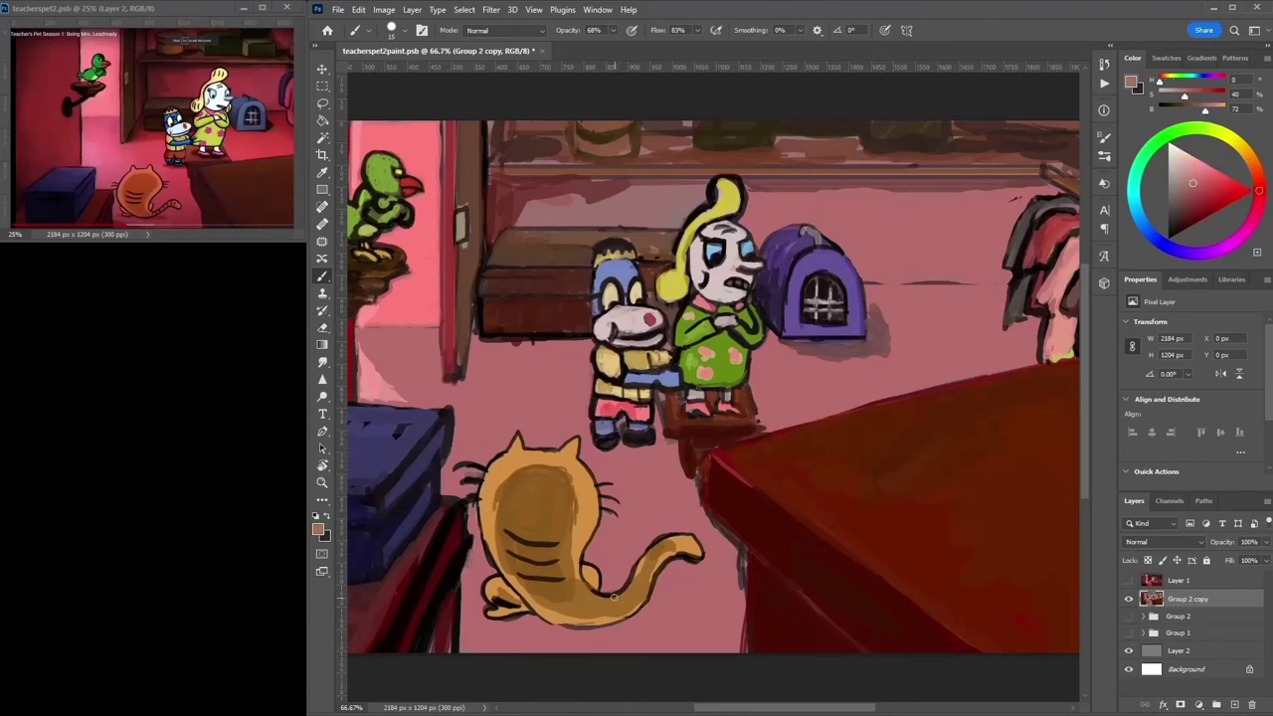
mouse_move(597, 626)
mouse_down()
mouse_move(648, 624)
mouse_move(479, 619)
mouse_up()
drag(609, 456, 742, 425)
Darken the upper front of the box with dark navy.
scroll(696, 413, down, 1)
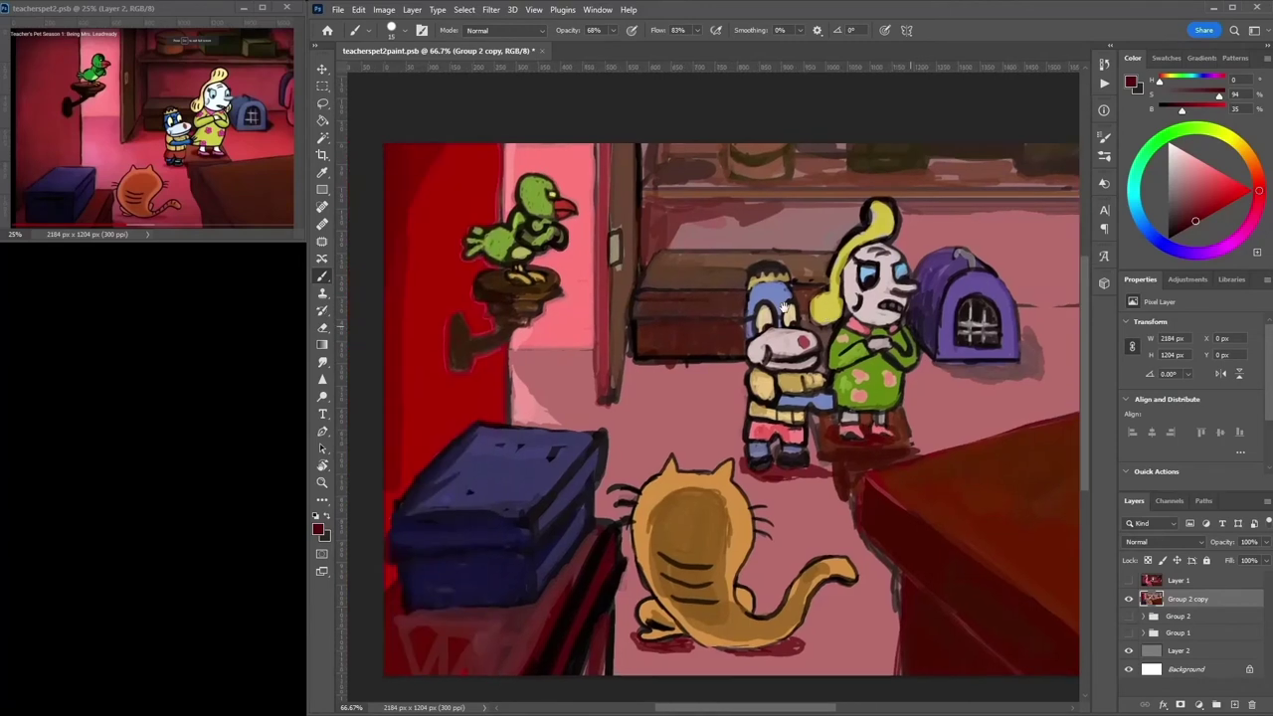
alt+click(374, 502)
alt+click(481, 497)
drag(471, 473, 499, 434)
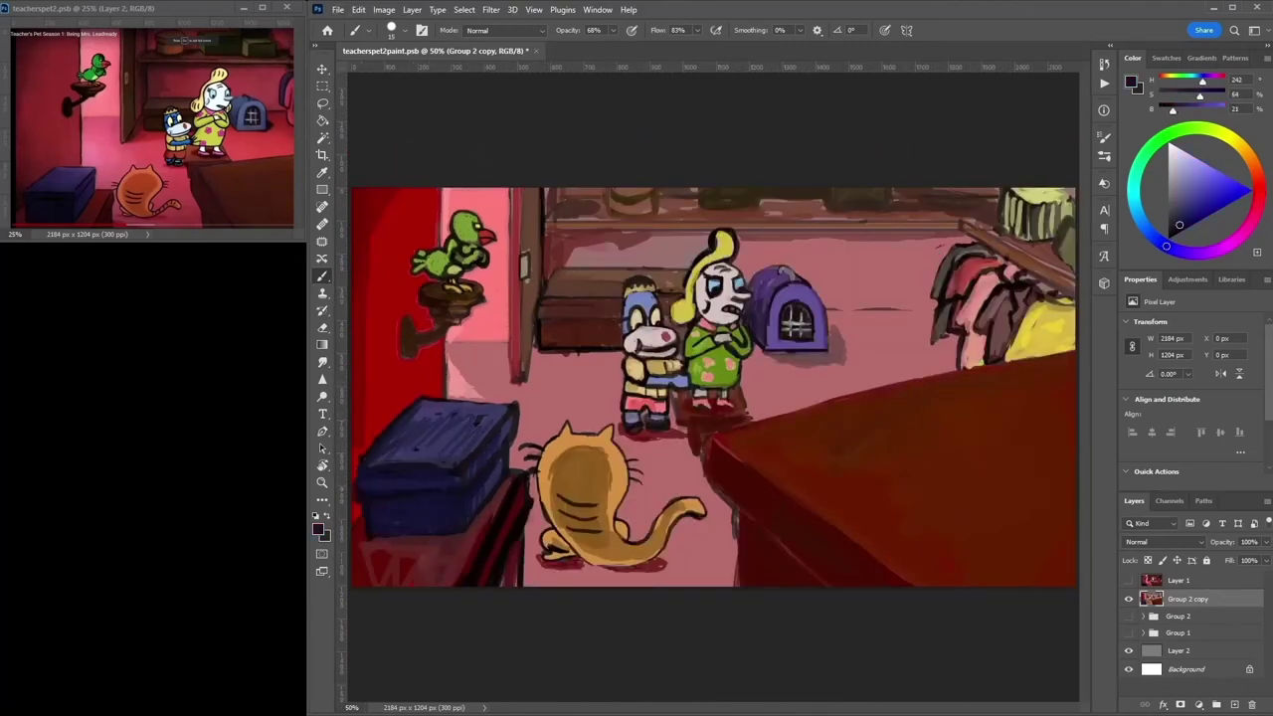
Brush streaky pink strokes over the red wall beside the perch.
alt+click(904, 344)
alt+click(843, 220)
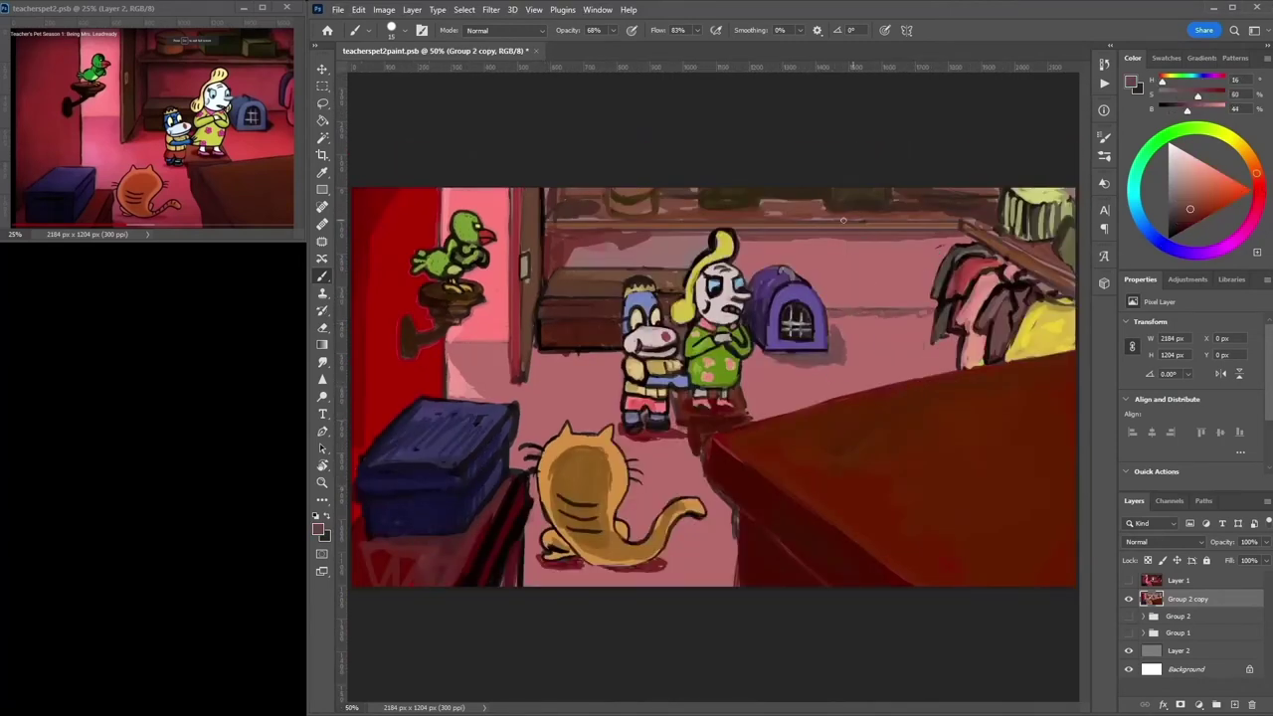
key(ctrl+minus)
alt+click(528, 262)
right_click(535, 260)
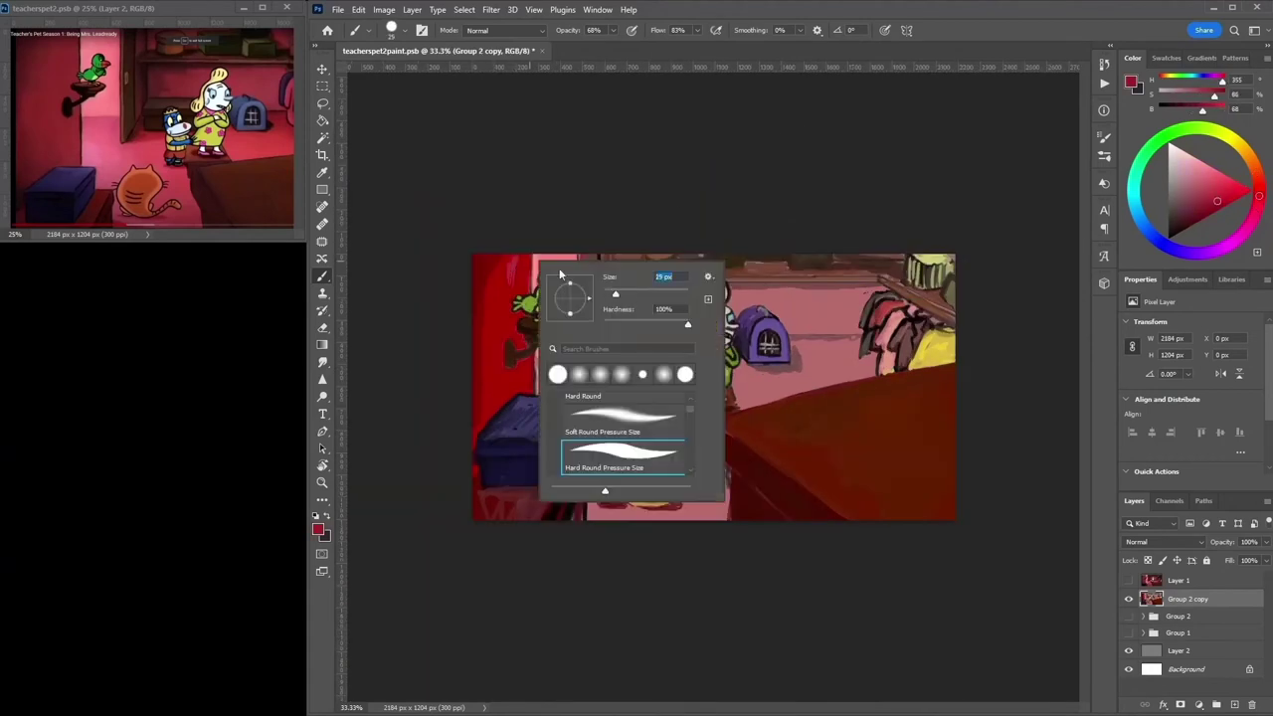
key(Escape)
alt+click(516, 316)
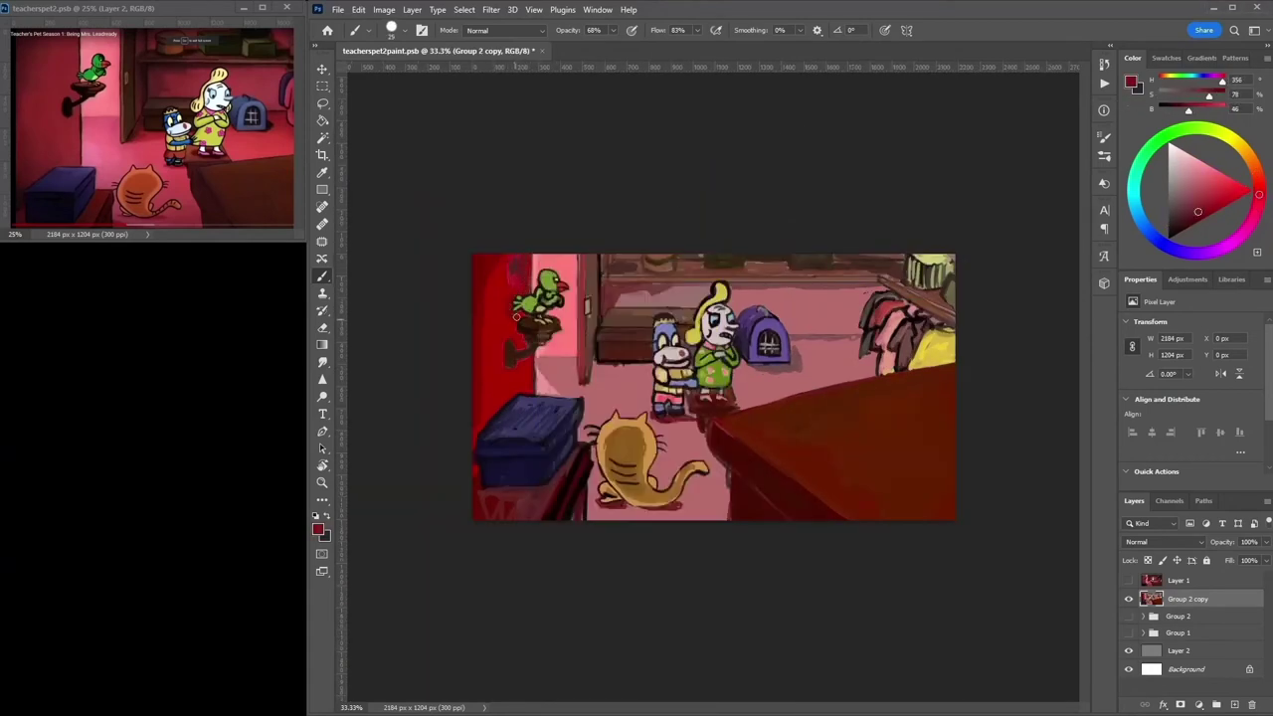
alt+click(531, 383)
mouse_move(502, 299)
mouse_down()
mouse_move(517, 254)
mouse_move(502, 328)
mouse_move(516, 258)
mouse_up()
mouse_move(506, 364)
mouse_down()
mouse_move(517, 383)
mouse_move(473, 476)
mouse_up()
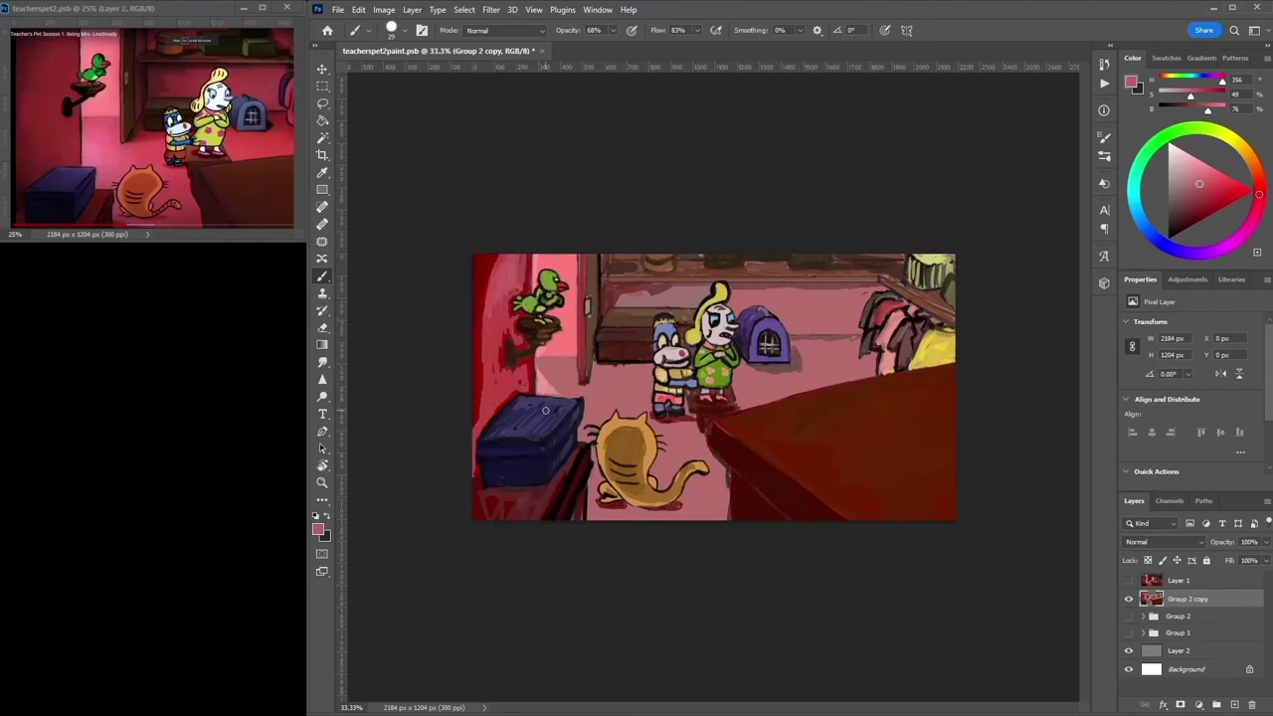
alt+click(518, 286)
Paint dark brown lines along the door frame and the back wall's top.
key(ctrl+plus)
alt+click(517, 199)
click(513, 189)
shift+click(526, 379)
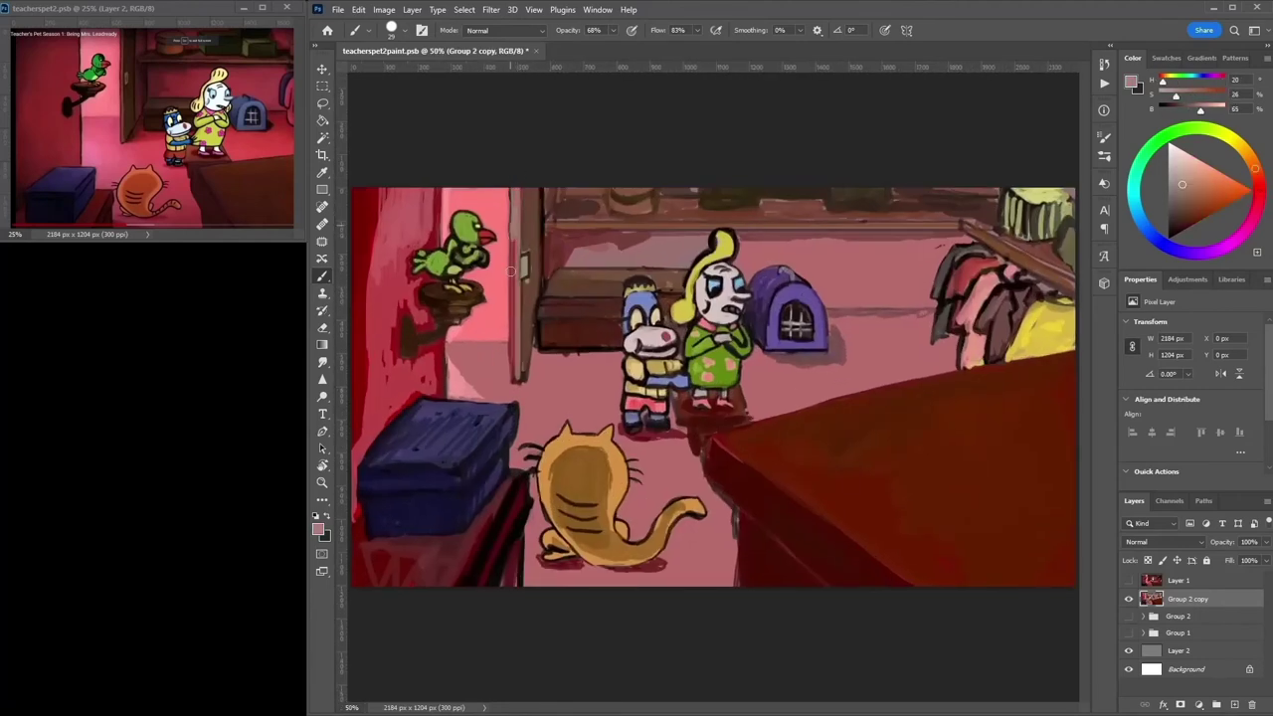
alt+click(543, 199)
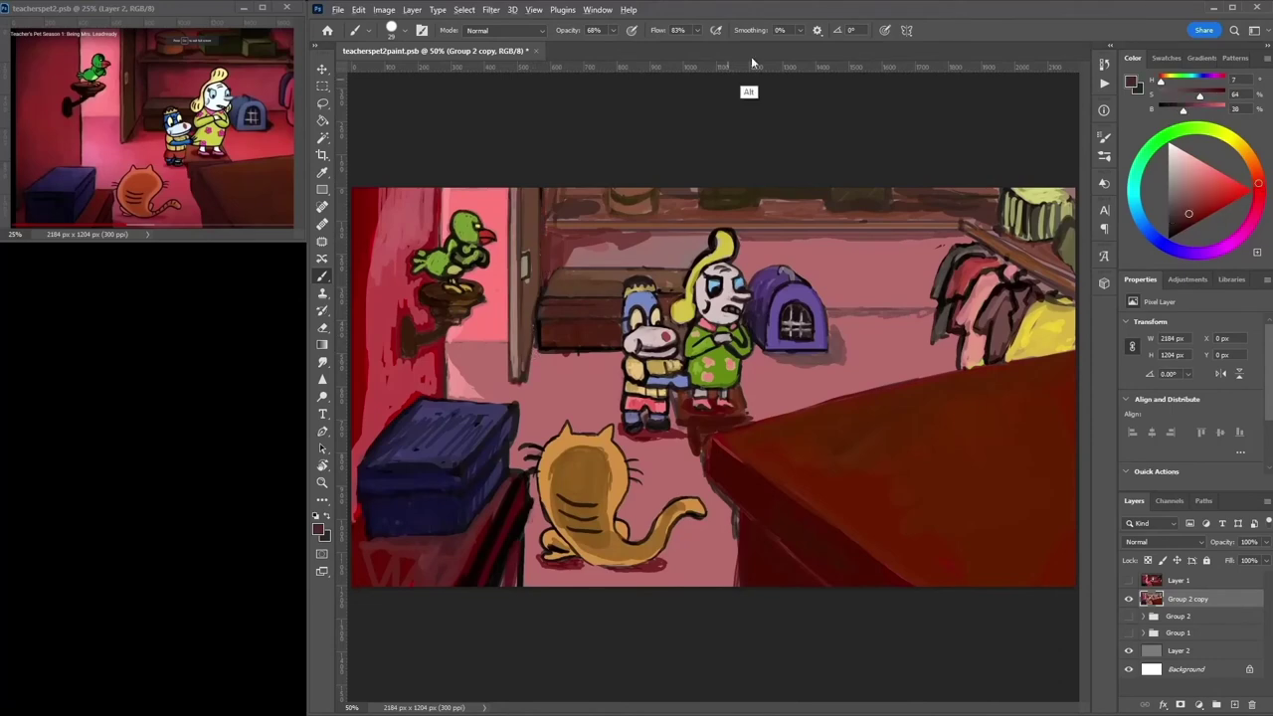
drag(547, 220, 600, 227)
shift+click(954, 231)
Extend the dark back-wall line and repaint the dog's head a deeper blue.
drag(931, 235, 736, 233)
key(ctrl+plus)
key(ctrl+plus)
right_click(624, 227)
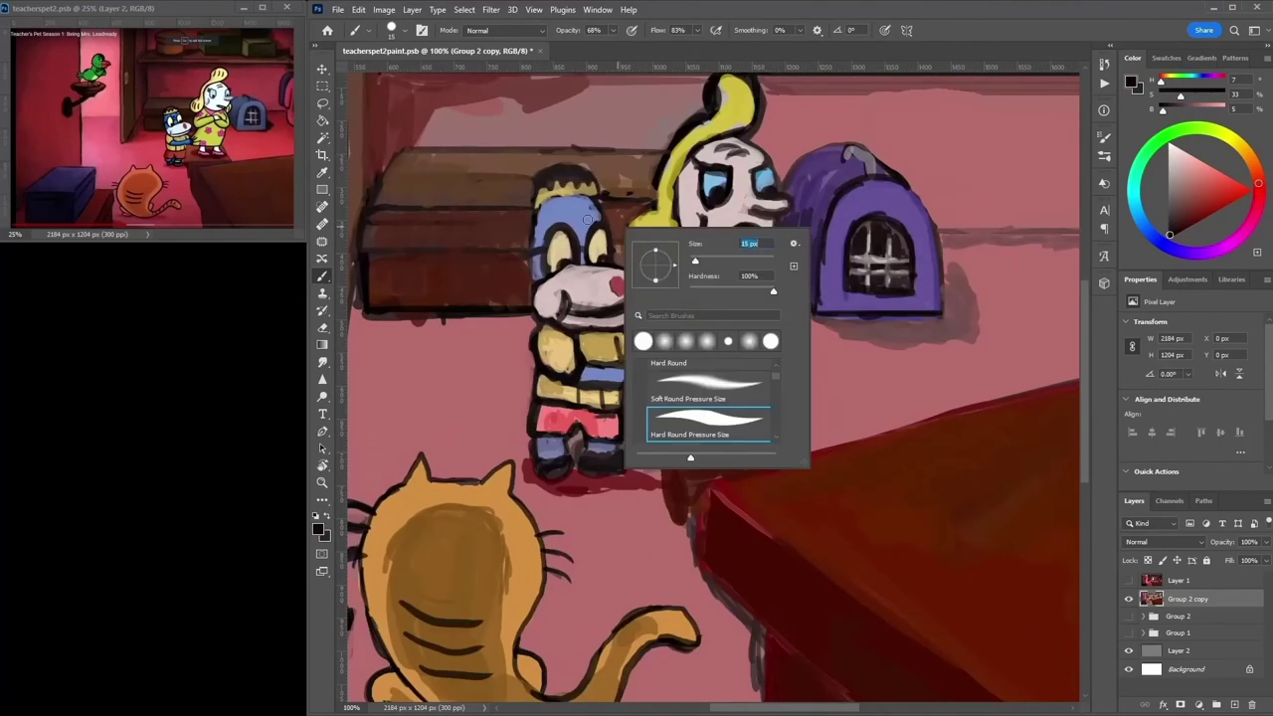
alt+click(596, 209)
mouse_move(596, 209)
mouse_down()
mouse_move(565, 217)
mouse_move(587, 247)
mouse_up()
Paint a dark shadow under the cat.
alt+click(511, 213)
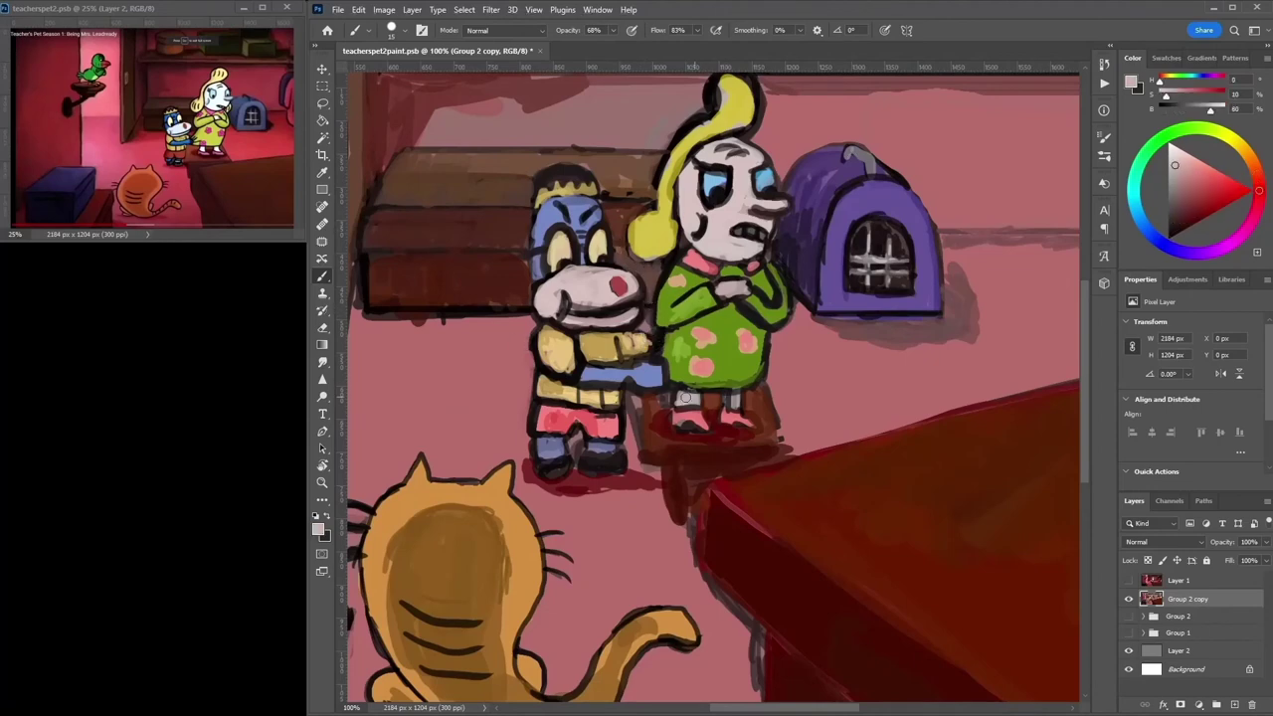
alt+click(745, 426)
alt+click(641, 231)
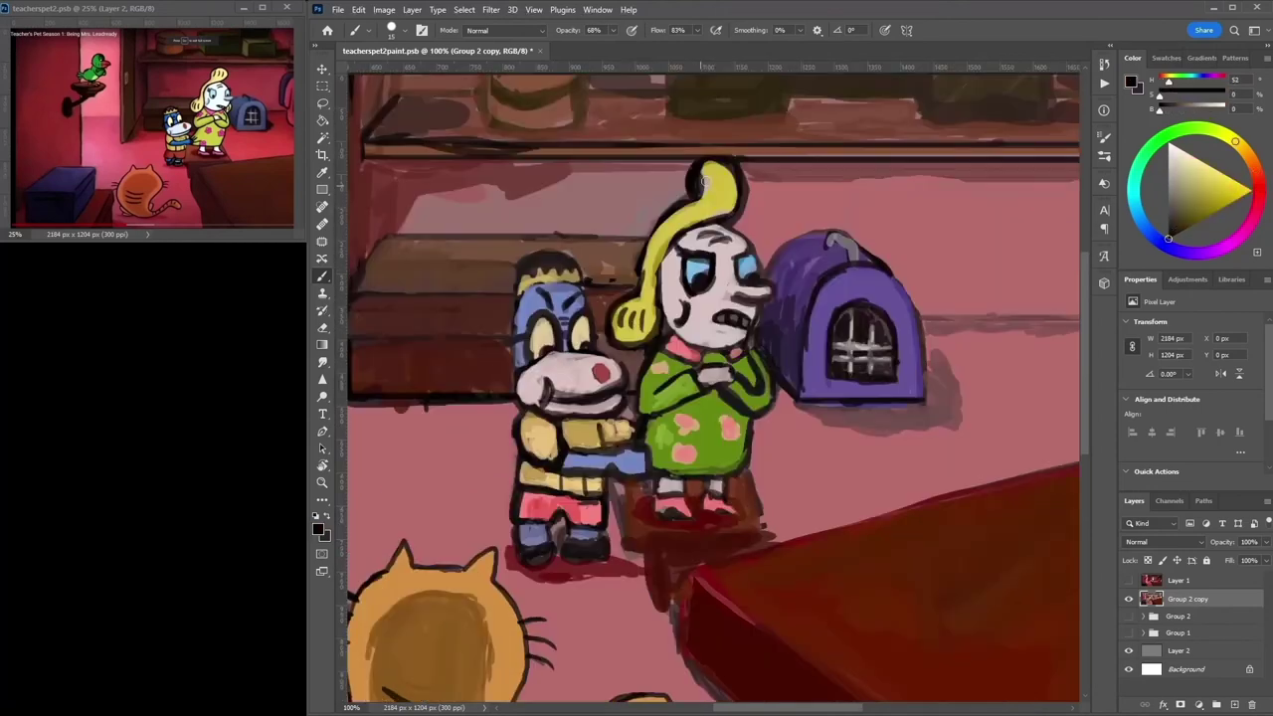
drag(652, 231, 635, 313)
alt+click(716, 181)
alt+click(680, 412)
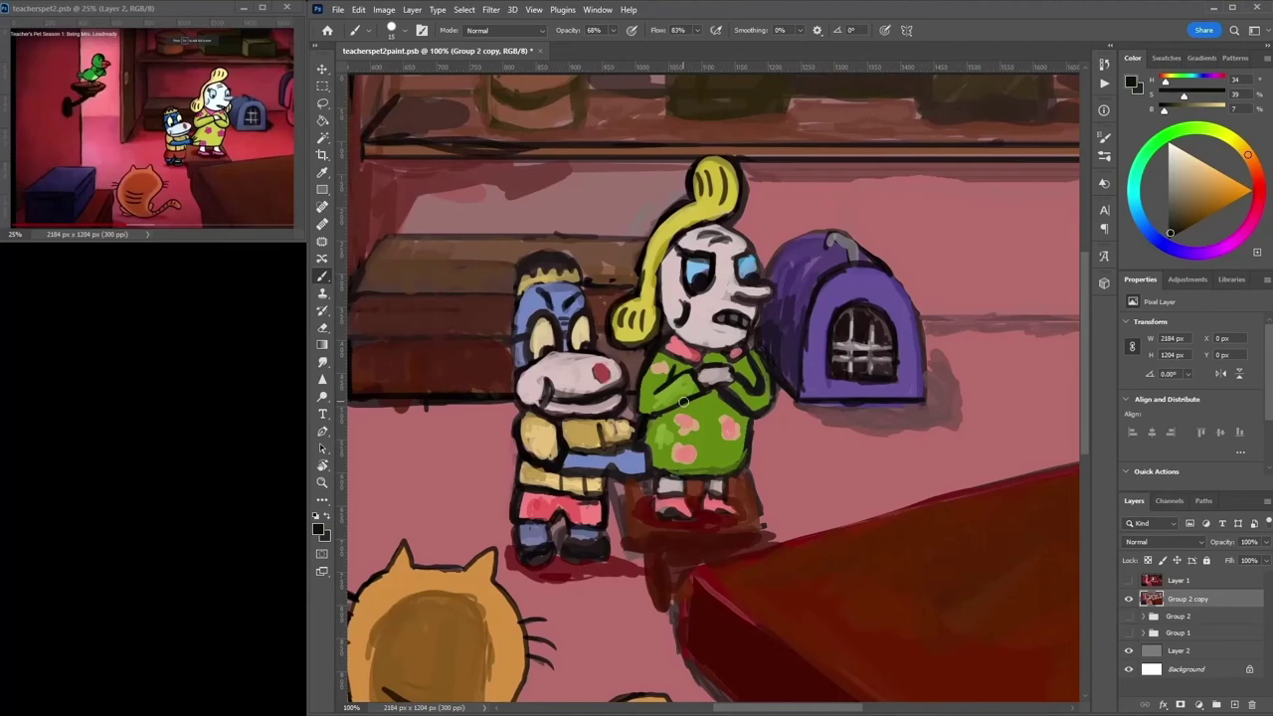
key(ctrl+minus)
key(ctrl+minus)
alt+click(545, 572)
drag(526, 567, 567, 582)
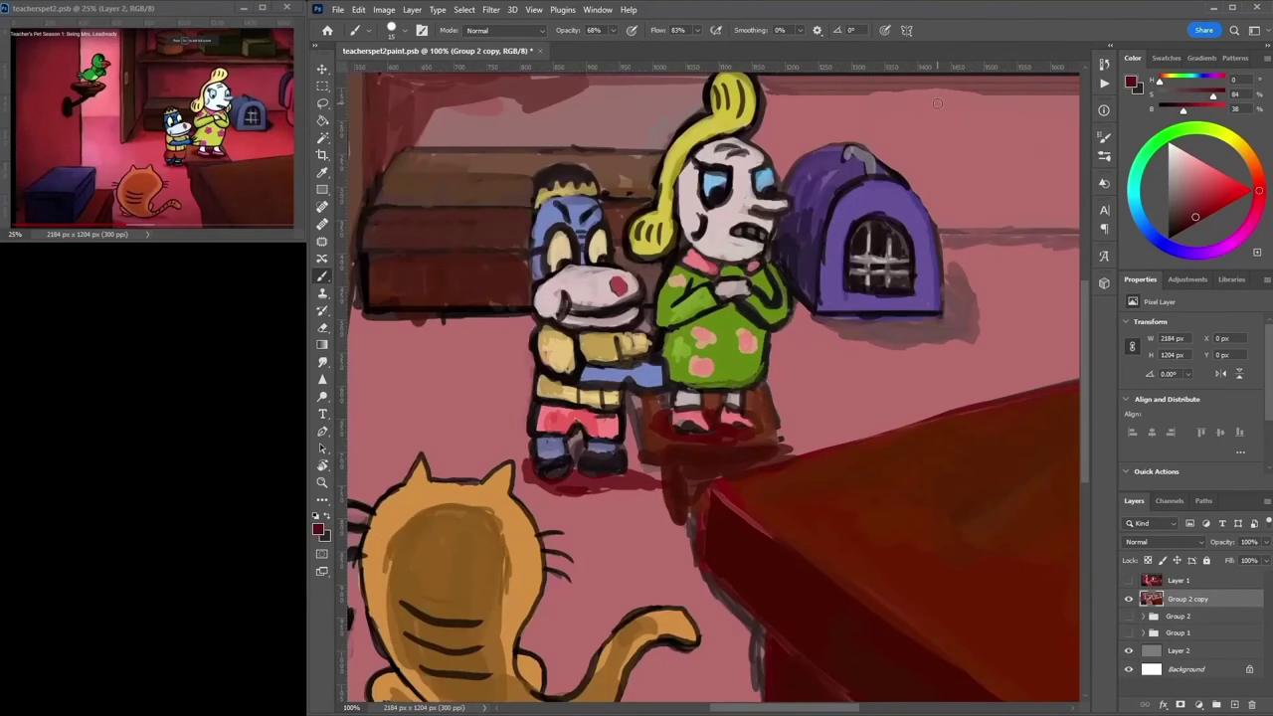
Sample the dog's light blue, the face outline's near-black and the face's light grey.
key(ctrl+plus)
key(ctrl+plus)
alt+click(764, 177)
alt+click(770, 164)
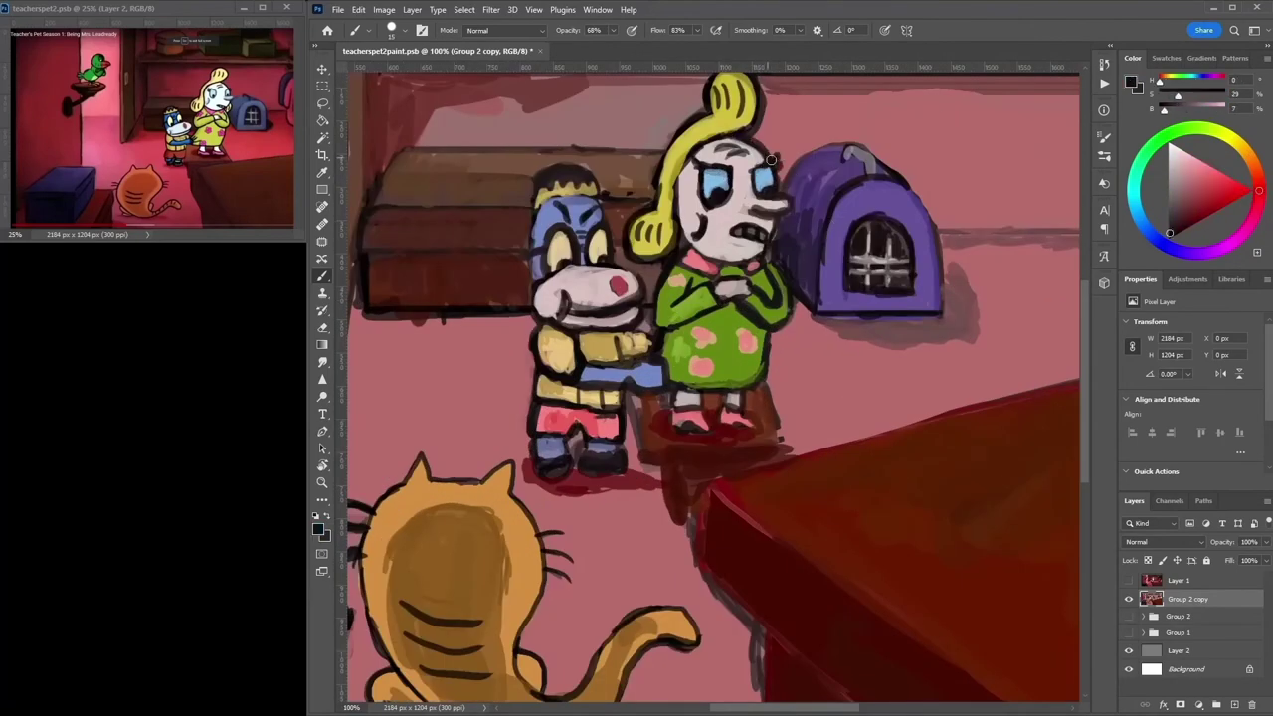
alt+click(732, 144)
Darken the shelf cabinet's left and bottom edges with dark brown.
alt+click(547, 298)
key(ctrl+minus)
key(ctrl+minus)
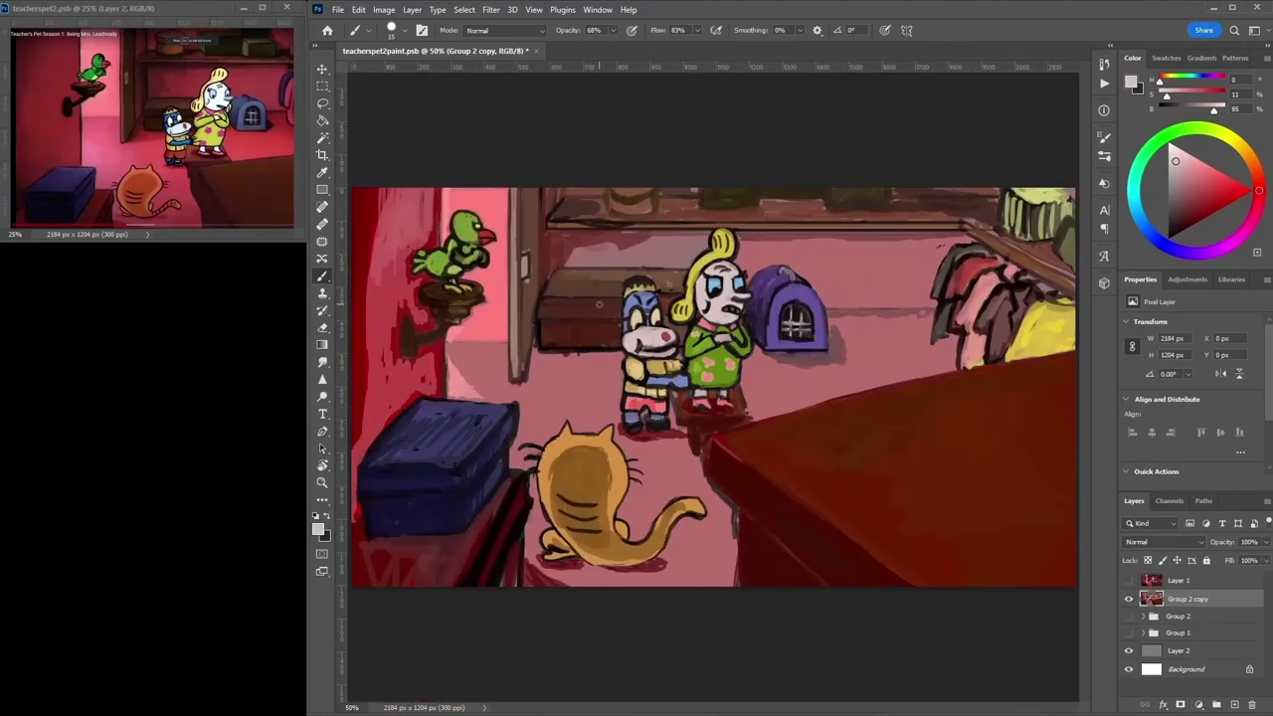
alt+click(686, 427)
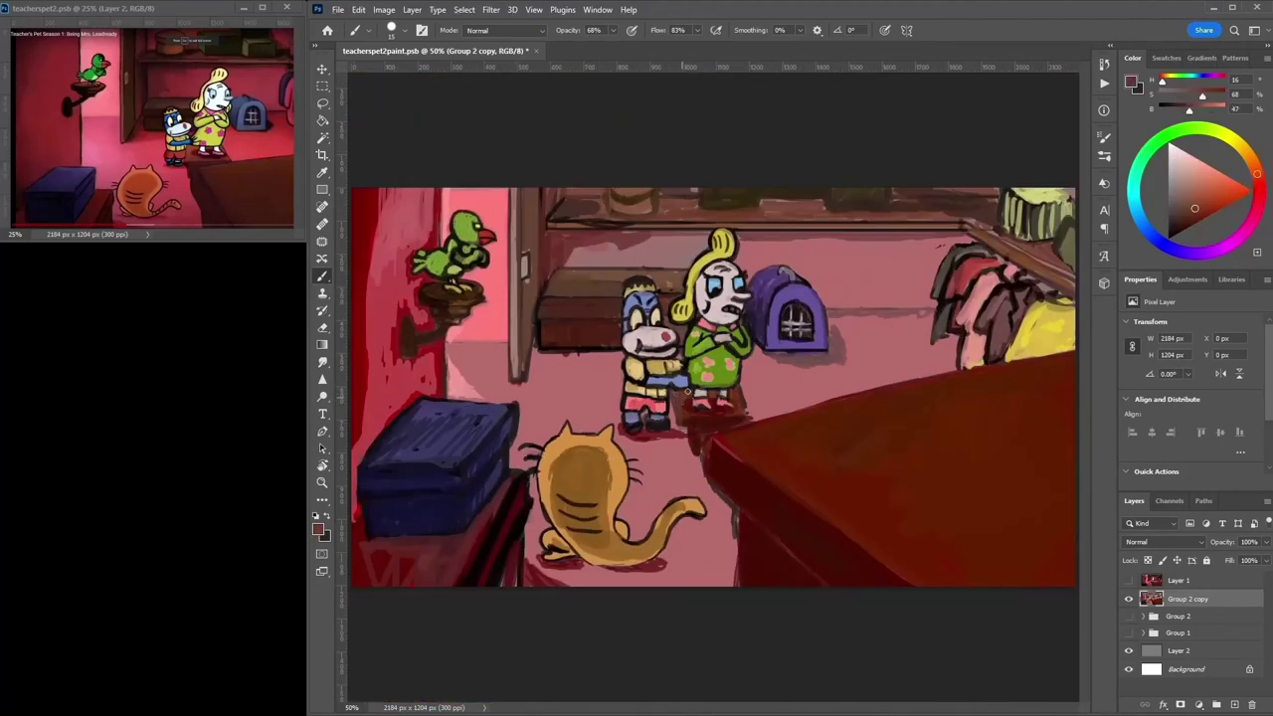
alt+click(682, 418)
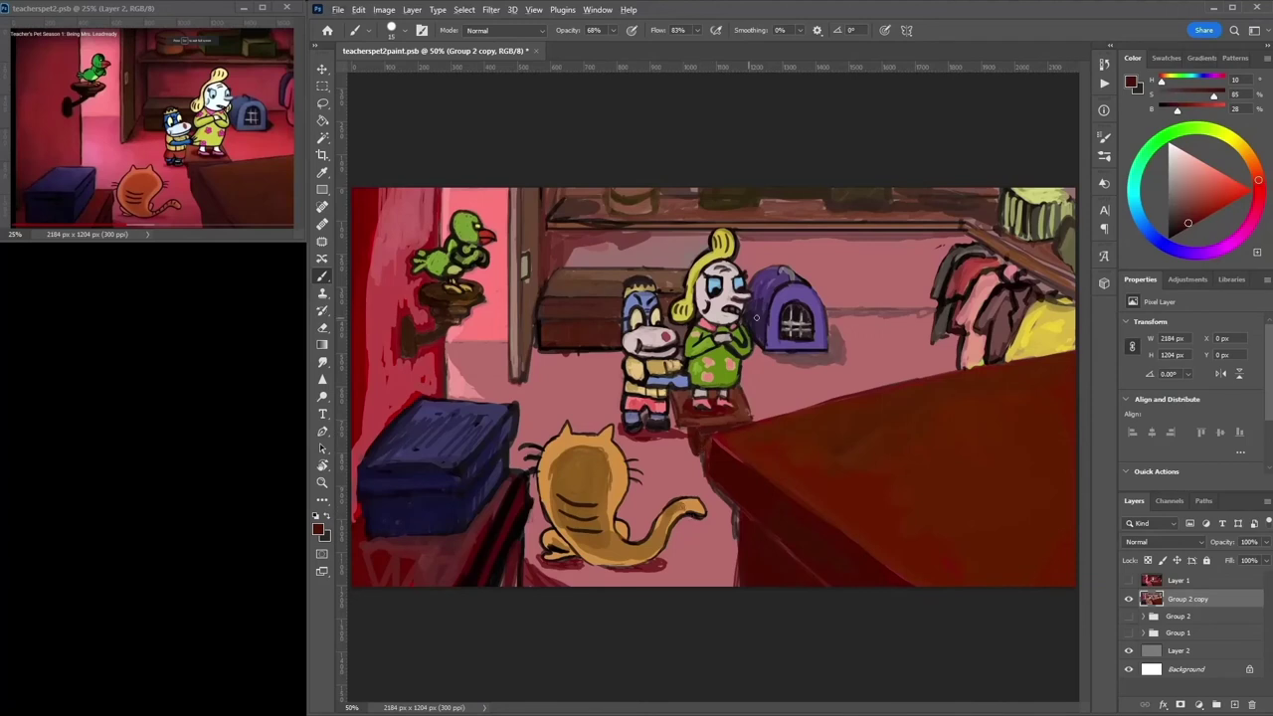
alt+click(555, 196)
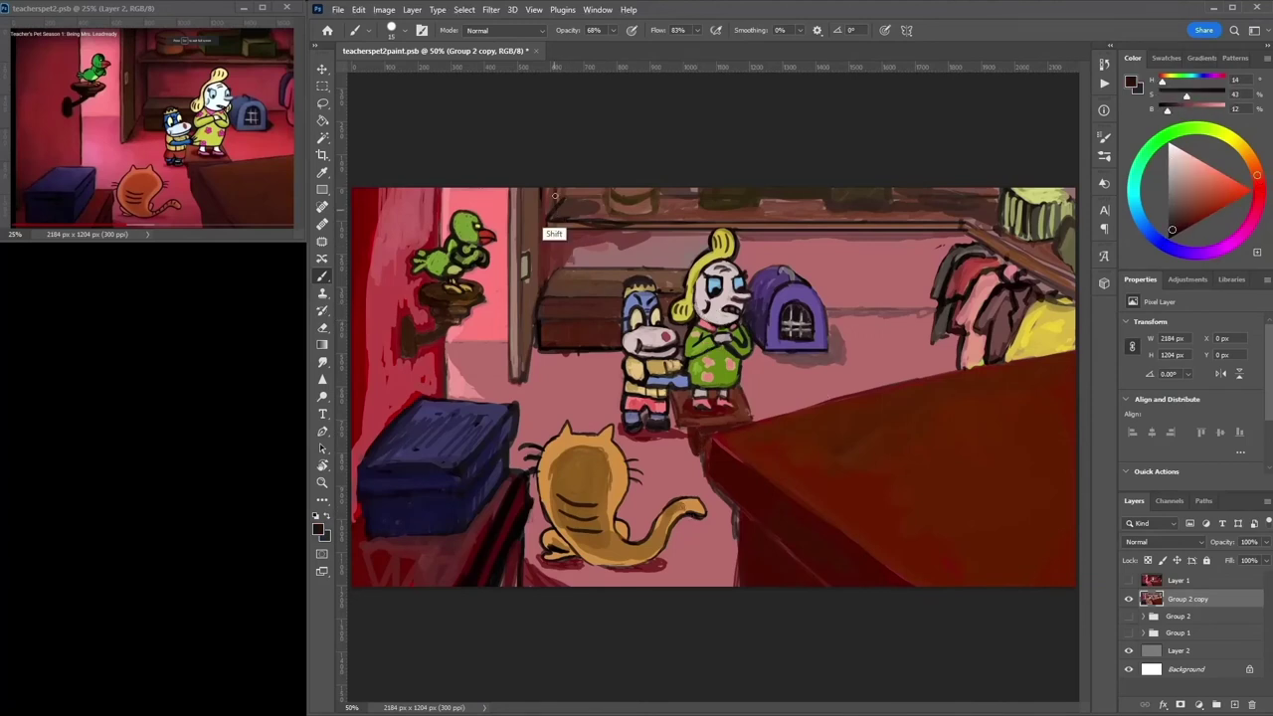
drag(540, 329, 533, 194)
alt+click(526, 225)
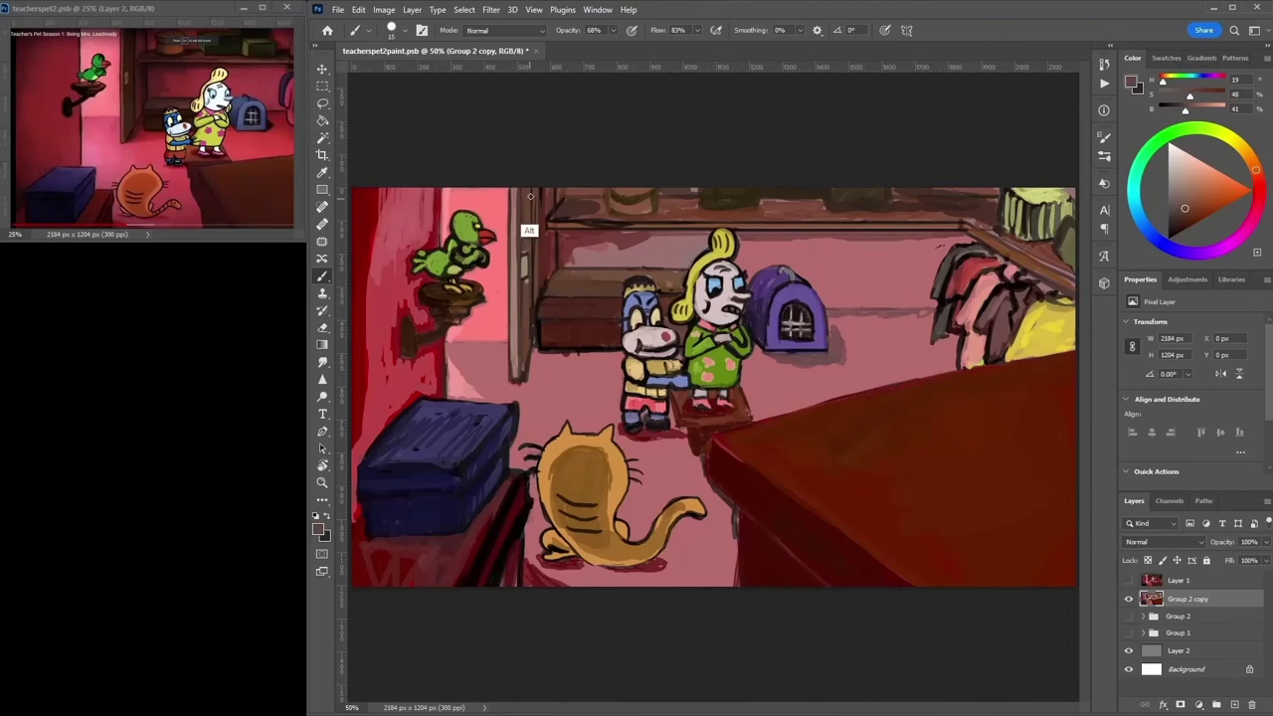
alt+click(536, 288)
alt+click(544, 299)
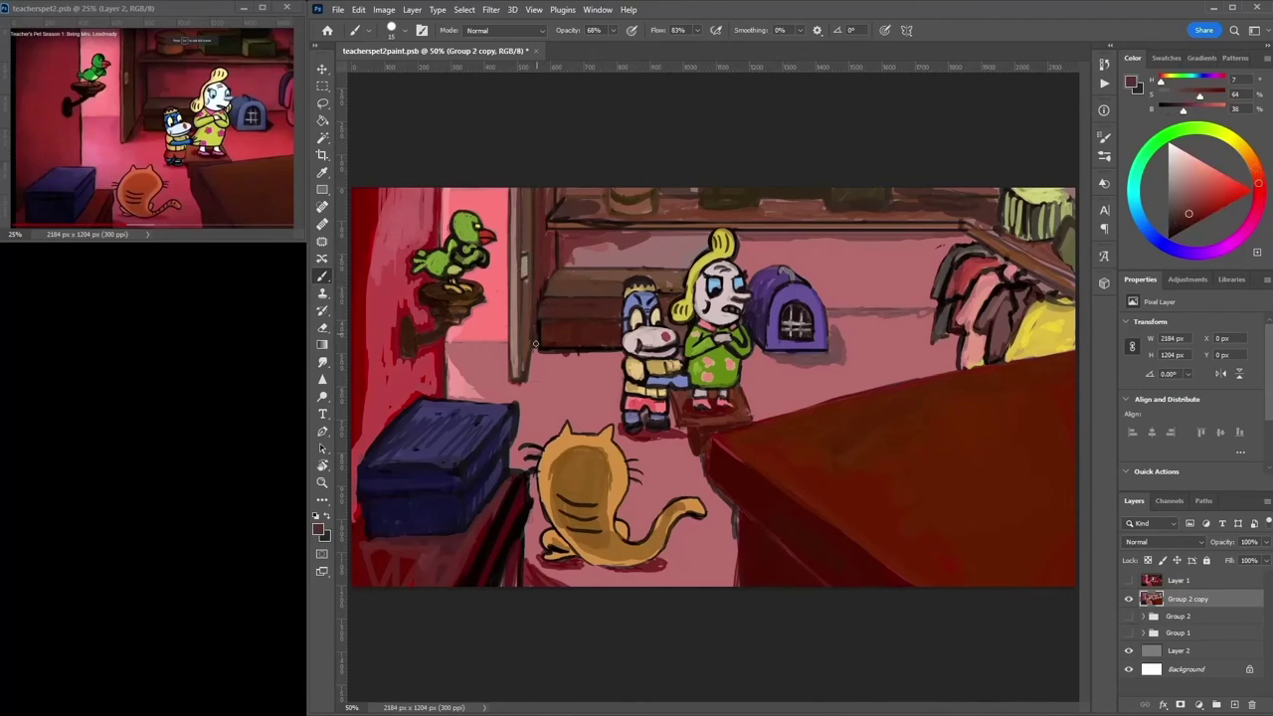
drag(534, 352, 624, 355)
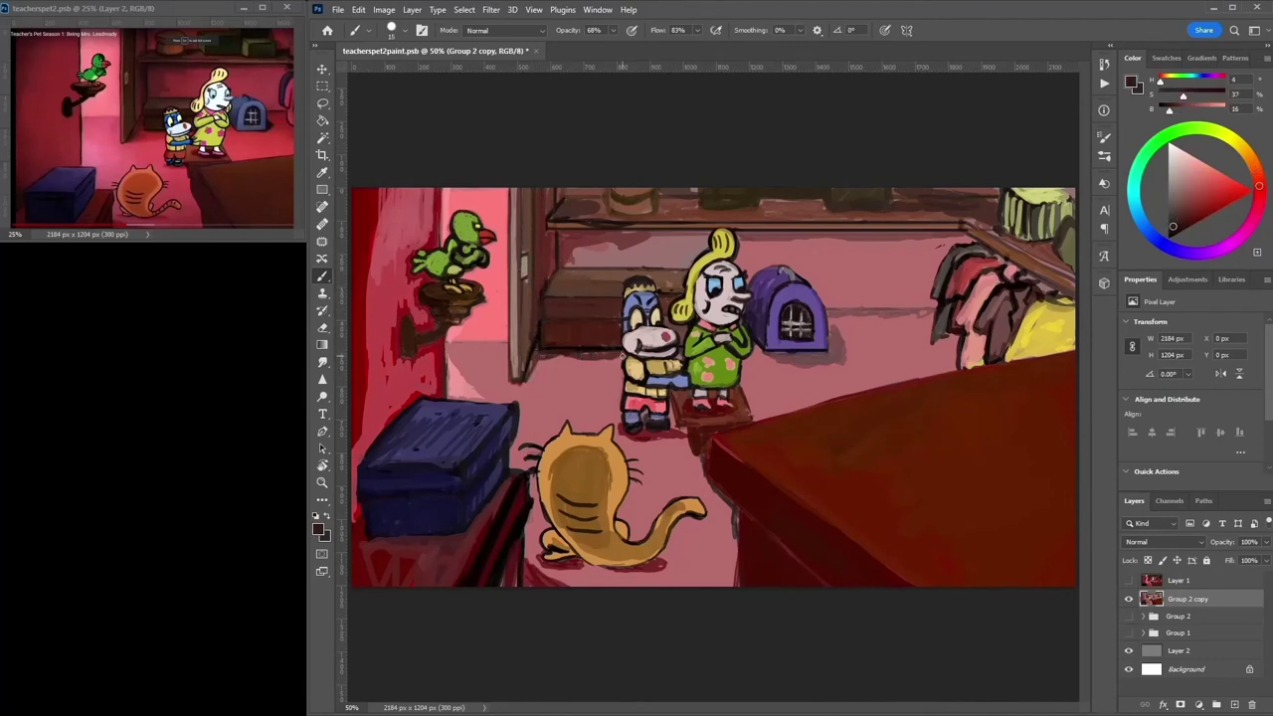
Pick a brighter, more saturated red-orange for the cat from its tan.
alt+click(577, 465)
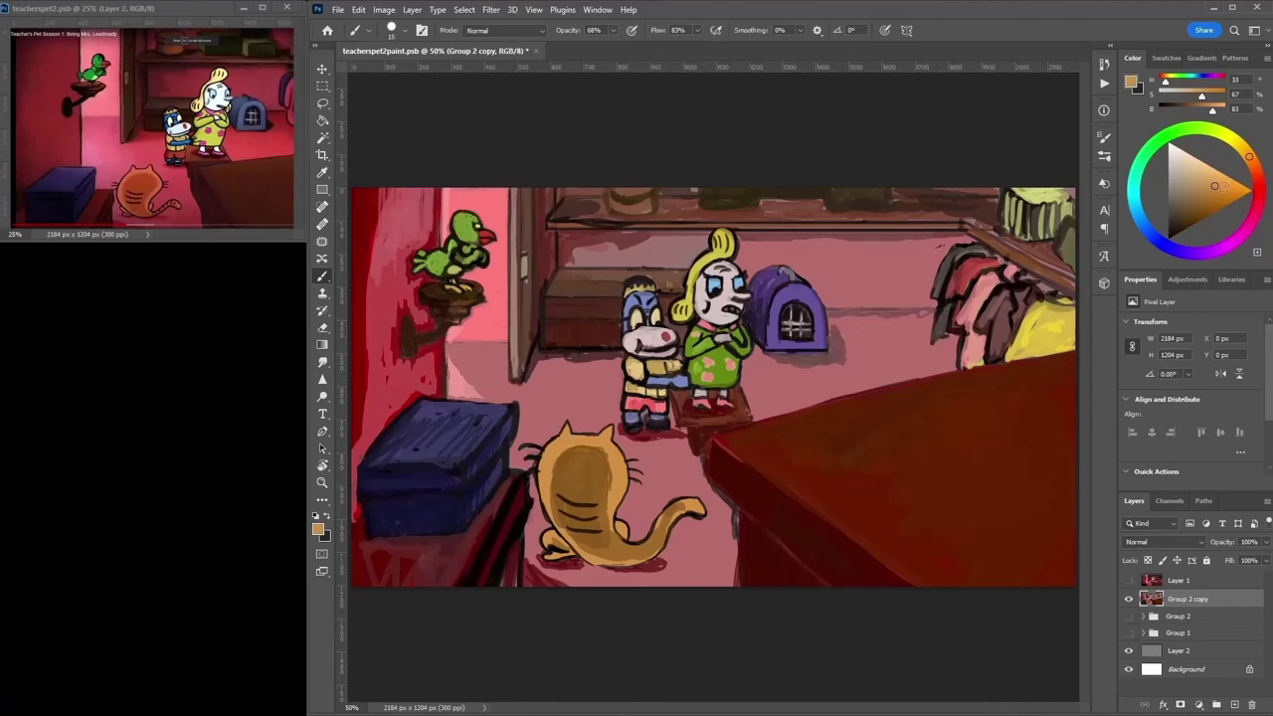
mouse_move(1226, 186)
mouse_down()
mouse_move(1242, 188)
mouse_move(1254, 169)
mouse_up()
mouse_move(563, 433)
mouse_down()
mouse_move(544, 483)
mouse_move(609, 514)
mouse_up()
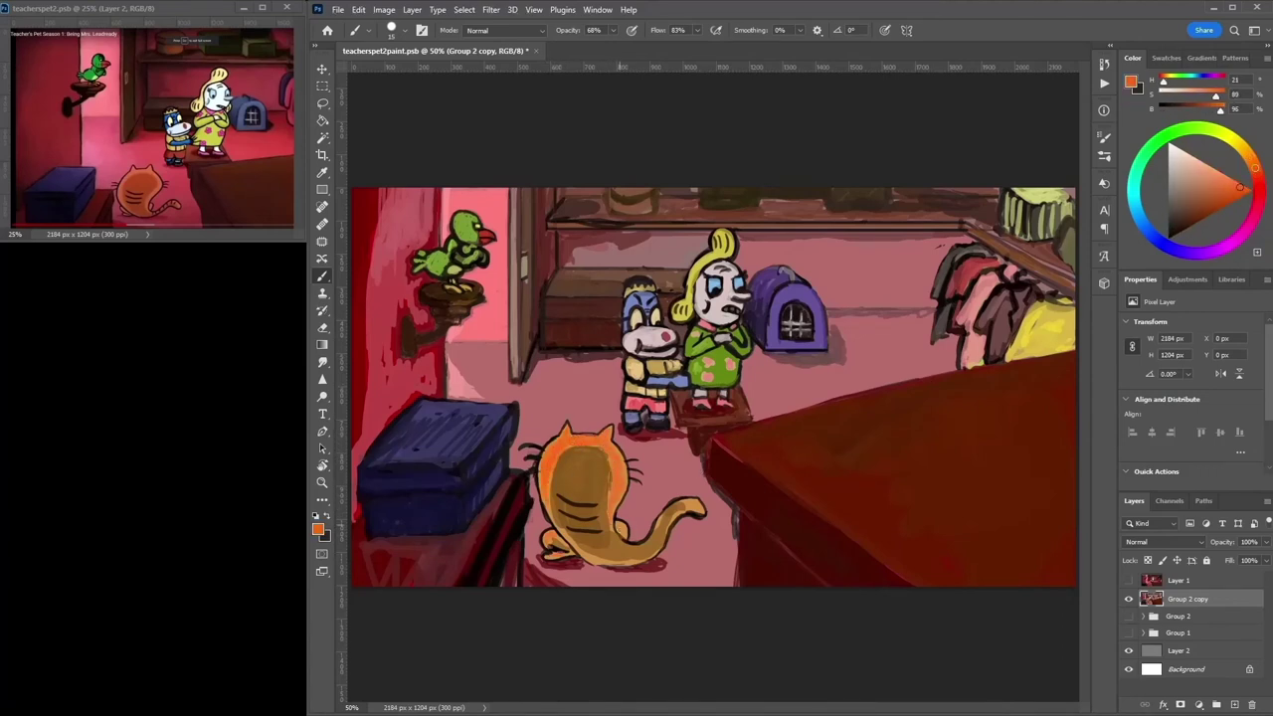
Paint darker brown-orange stripes across the cat's body and tail.
alt+click(597, 502)
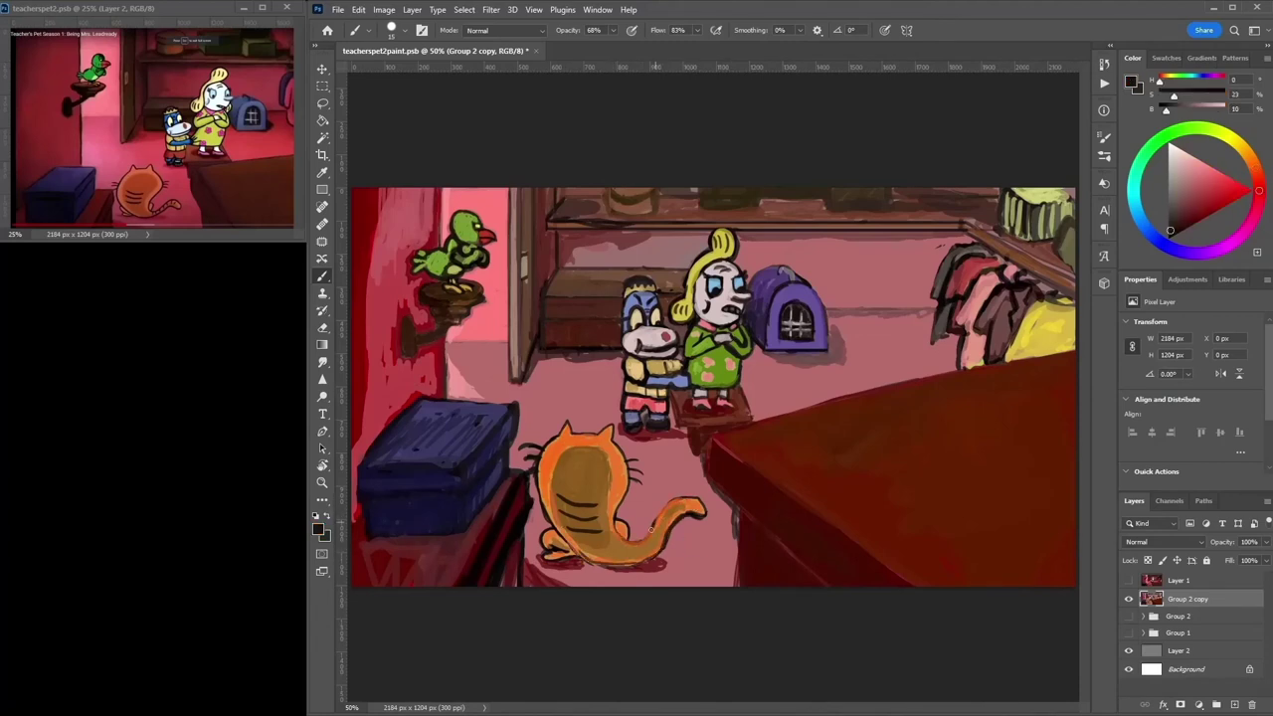
drag(607, 513, 637, 542)
alt+click(565, 463)
drag(606, 458, 607, 481)
drag(557, 497, 597, 522)
drag(578, 467, 582, 537)
mouse_move(592, 517)
mouse_down()
mouse_move(631, 557)
mouse_move(682, 513)
mouse_move(596, 517)
mouse_up()
alt+click(577, 502)
alt+click(699, 539)
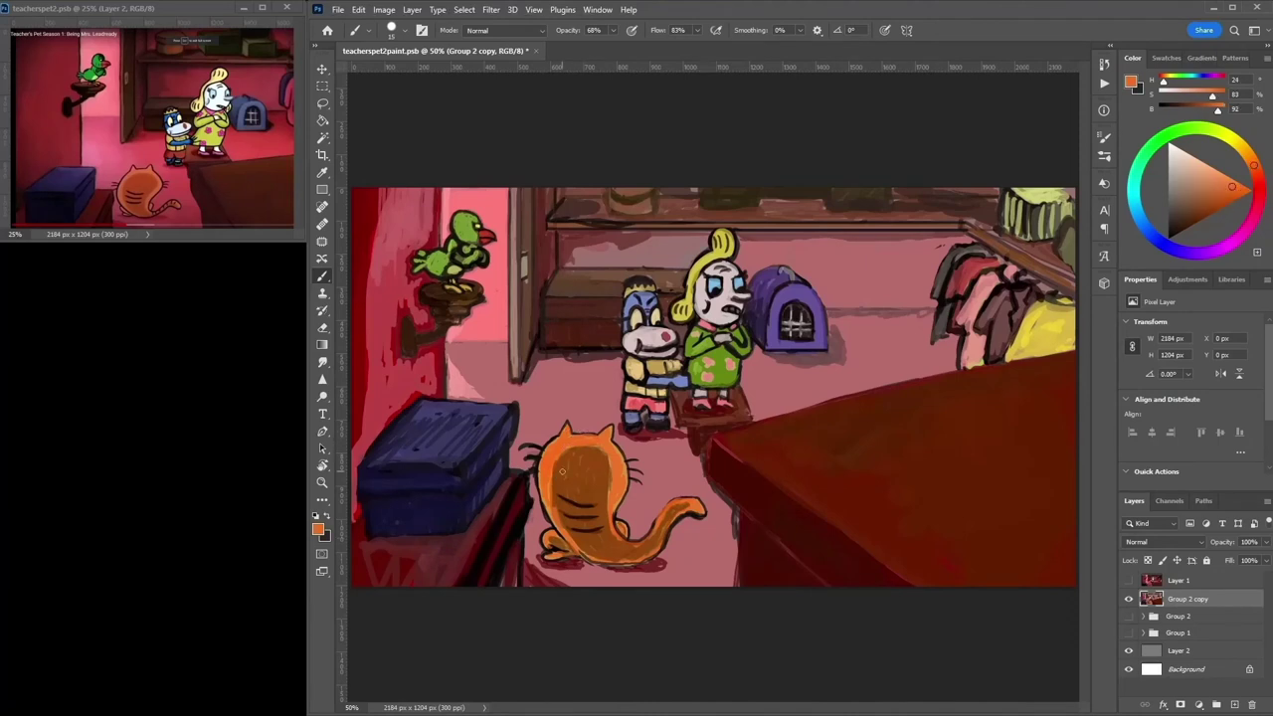
click(1258, 189)
click(1171, 231)
Outline the counter's top edge in black out to the canvas edge.
key(ctrl+minus)
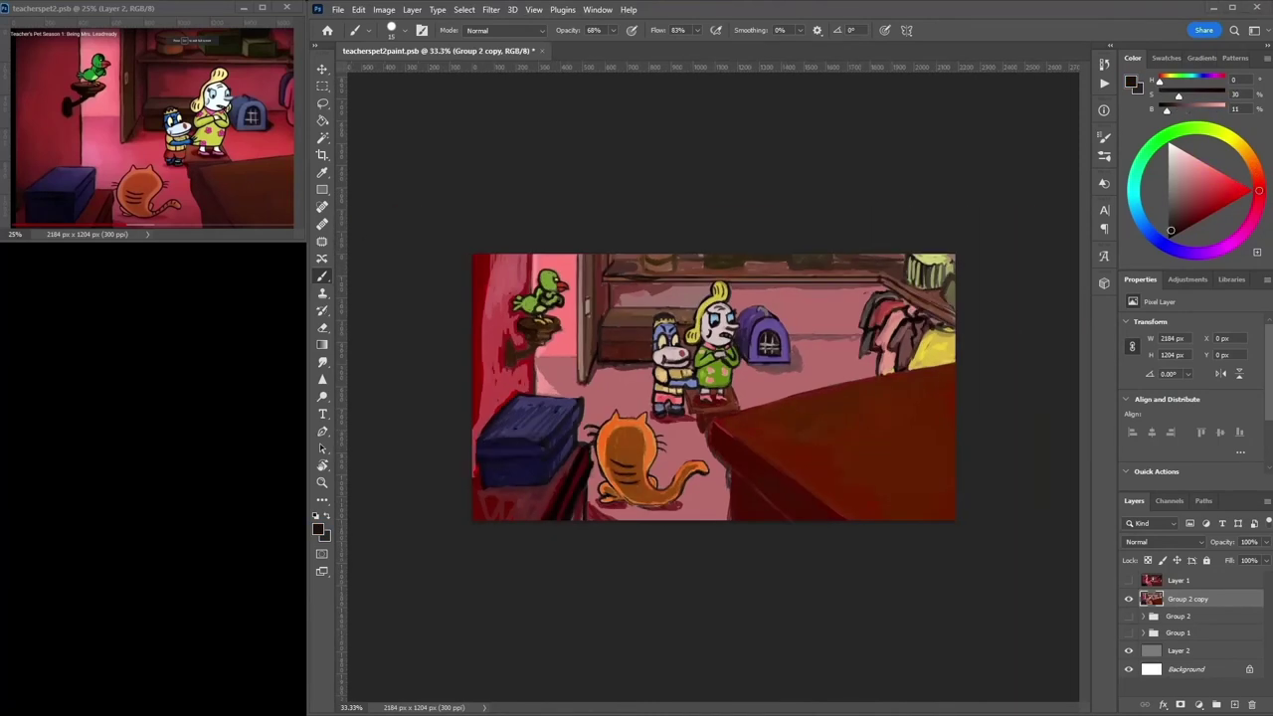
alt+click(734, 443)
drag(717, 416, 856, 519)
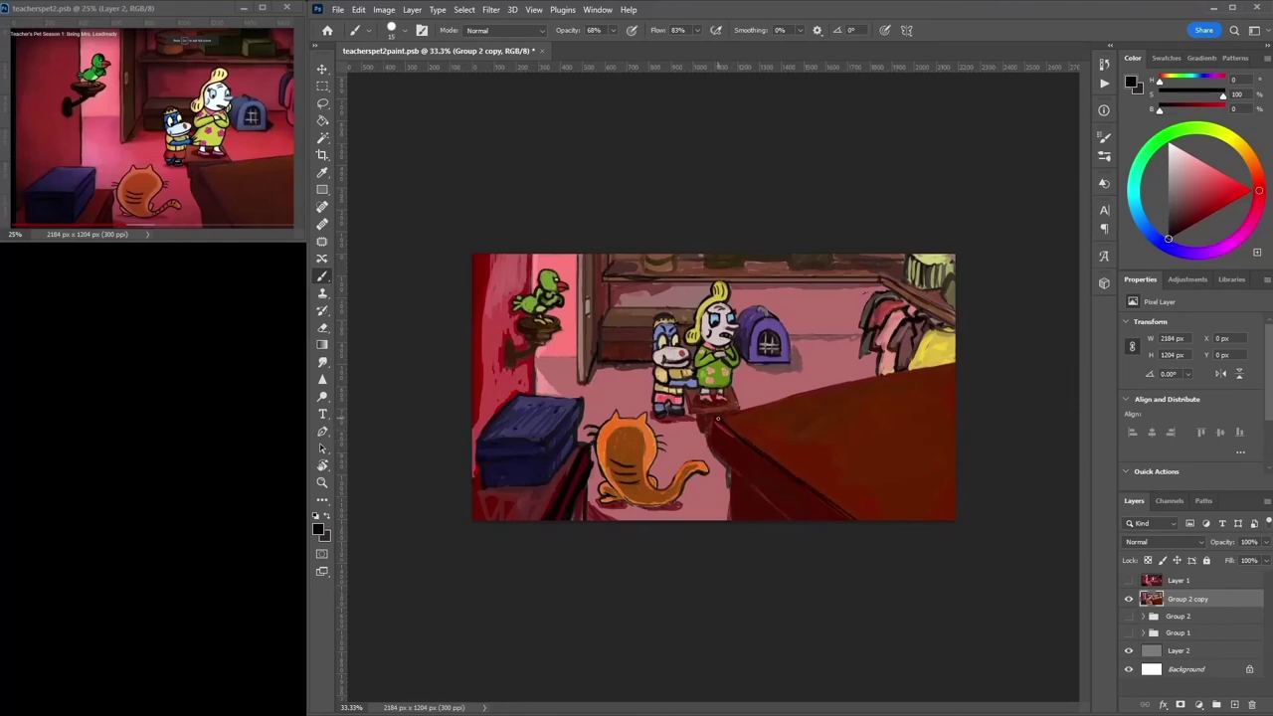
mouse_move(732, 412)
mouse_down()
mouse_move(955, 362)
mouse_move(780, 400)
mouse_up()
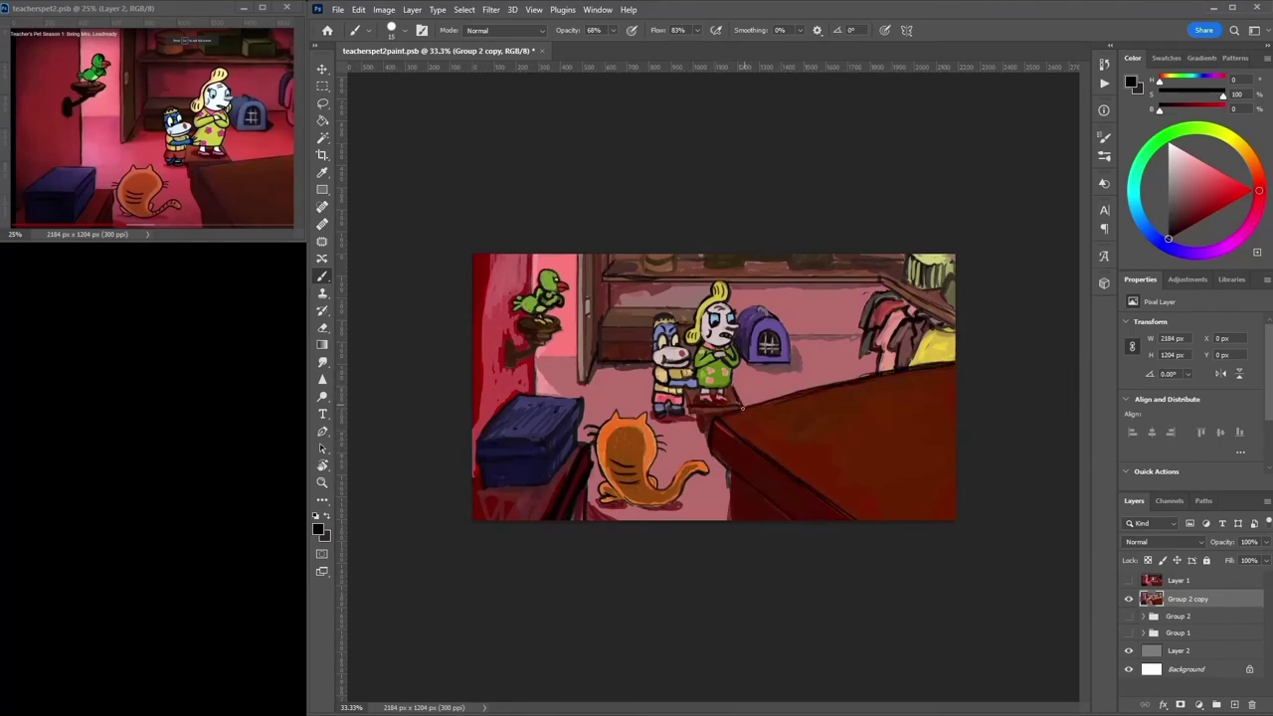
alt+click(616, 349)
alt+click(659, 365)
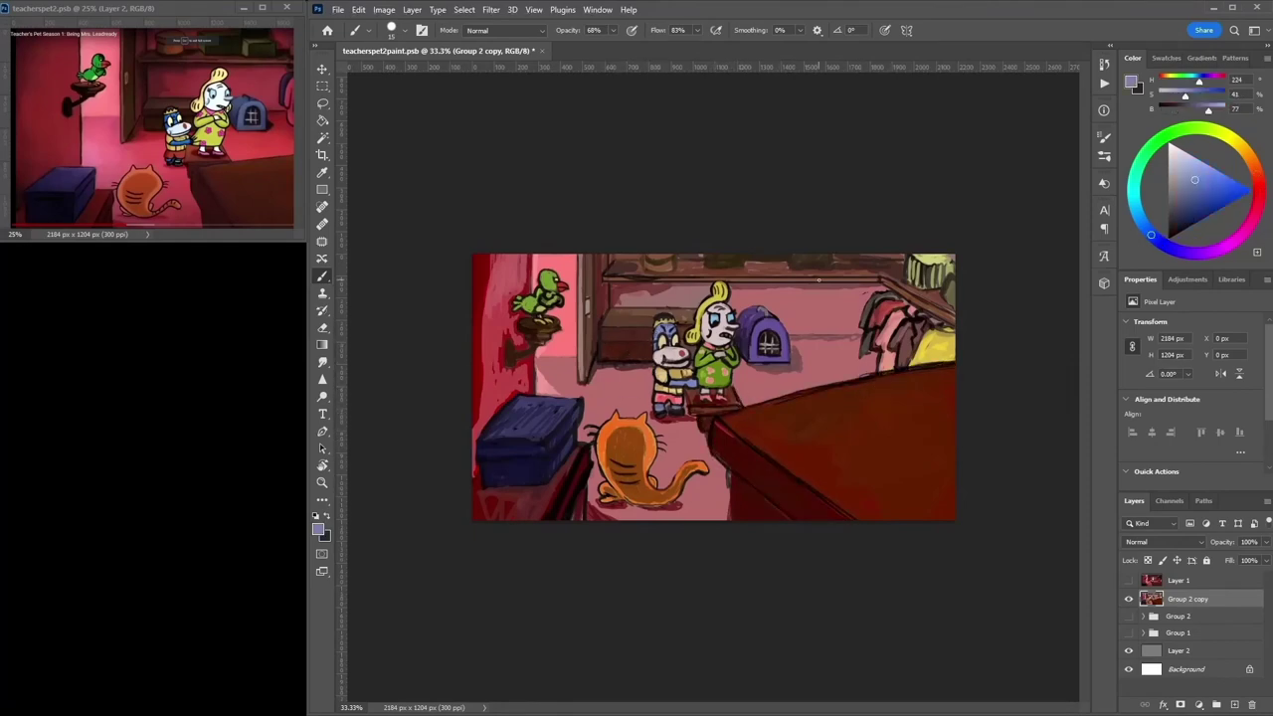
At 100% zoom, repaint the dog's trousers orange-brown.
key(ctrl+1)
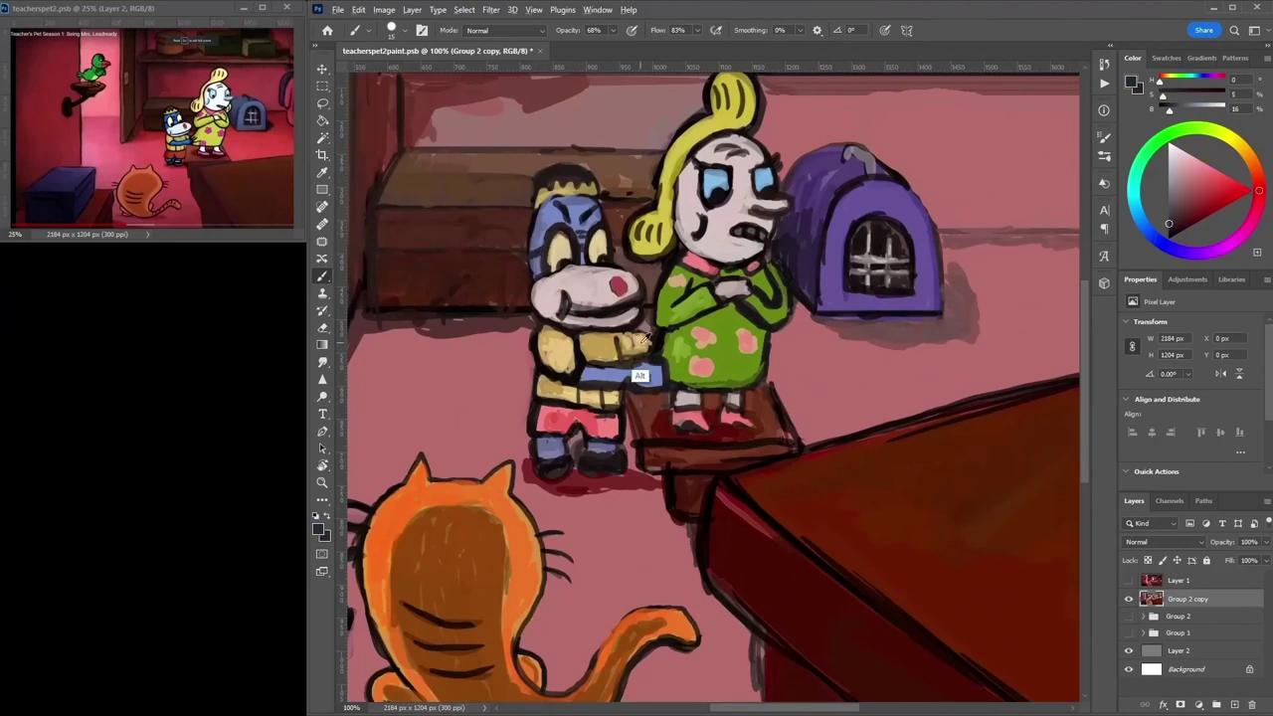
alt+click(621, 462)
alt+shift+right_click(586, 422)
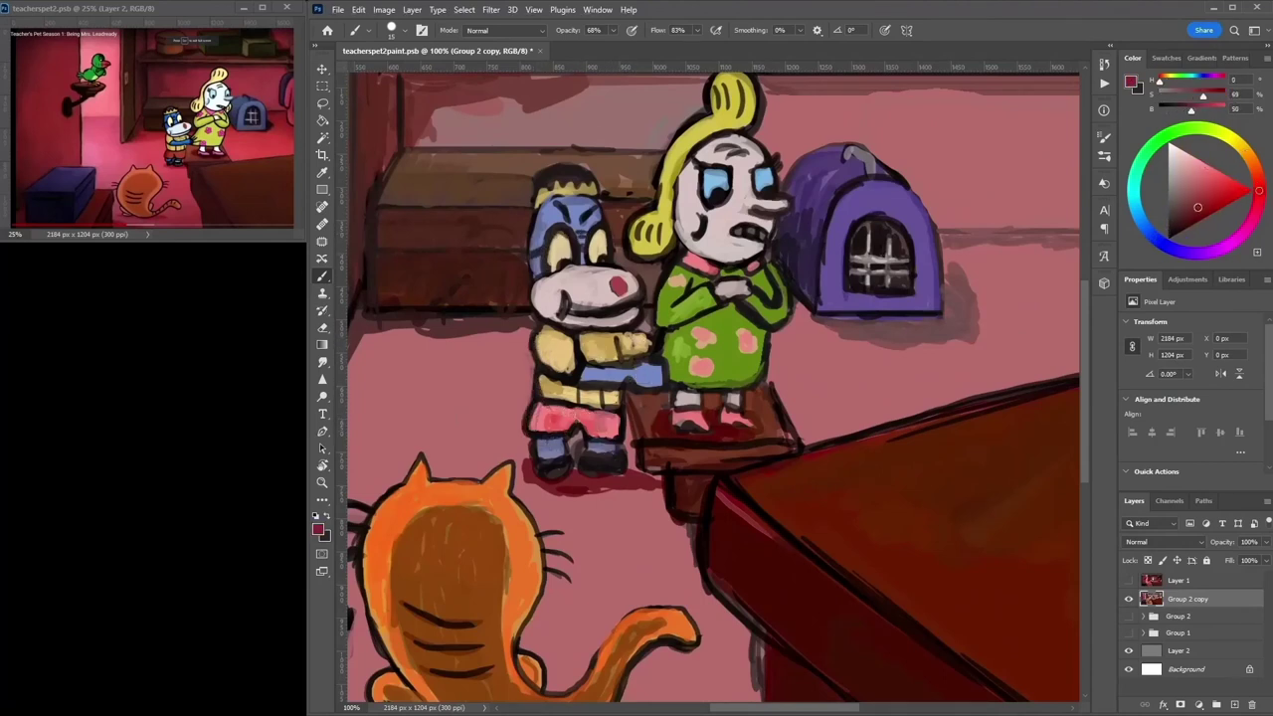
drag(532, 412, 597, 429)
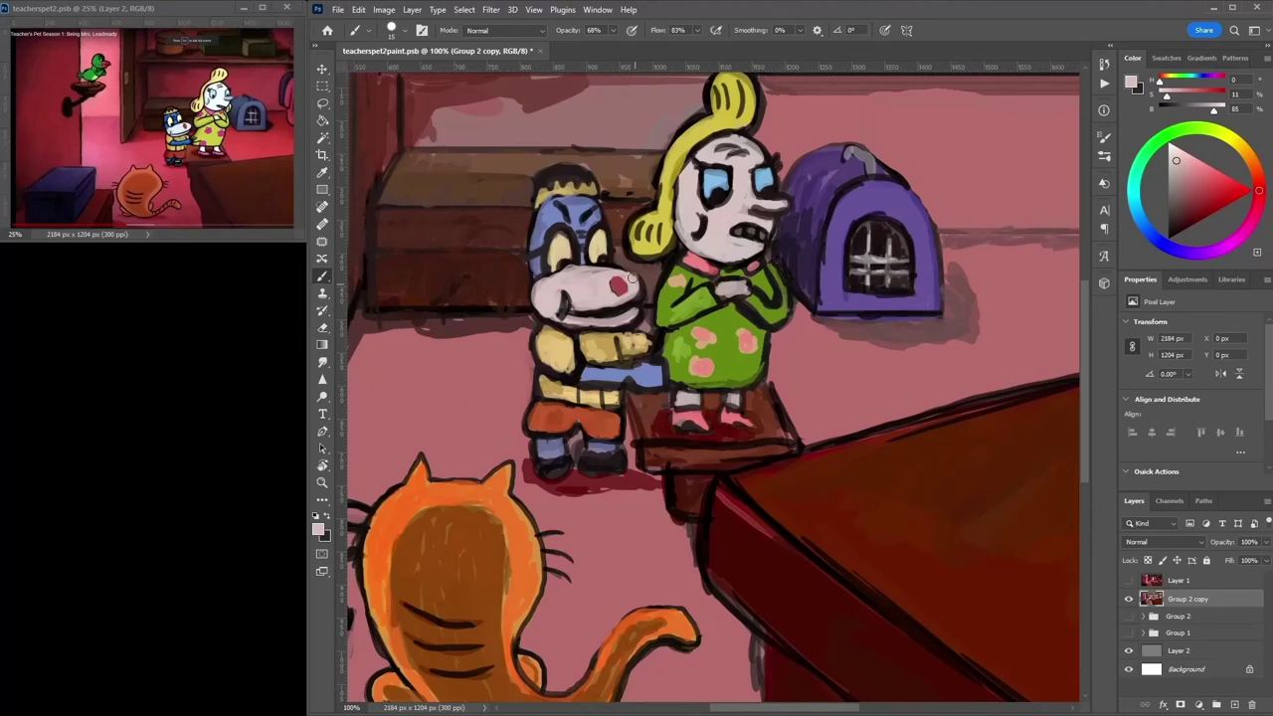
alt+click(581, 161)
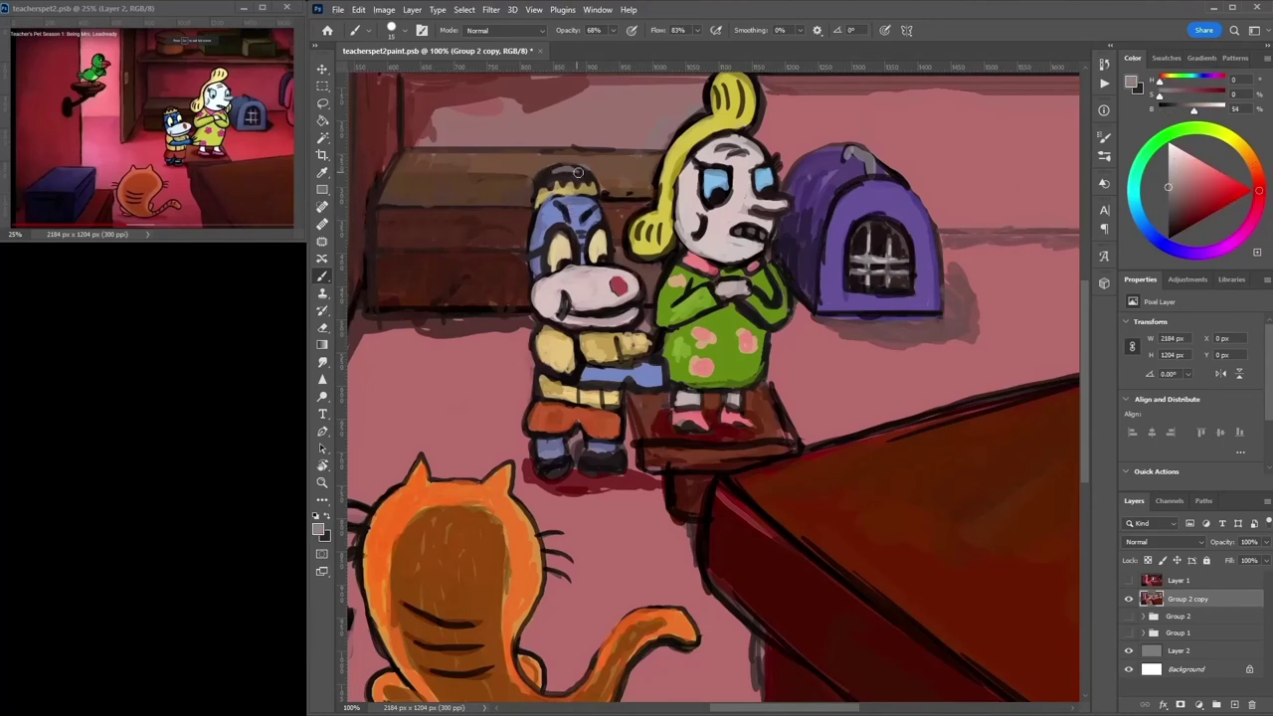
Brush over the parrot's body and wing in green and refine the surrounding strokes.
drag(489, 204, 925, 287)
alt+click(626, 204)
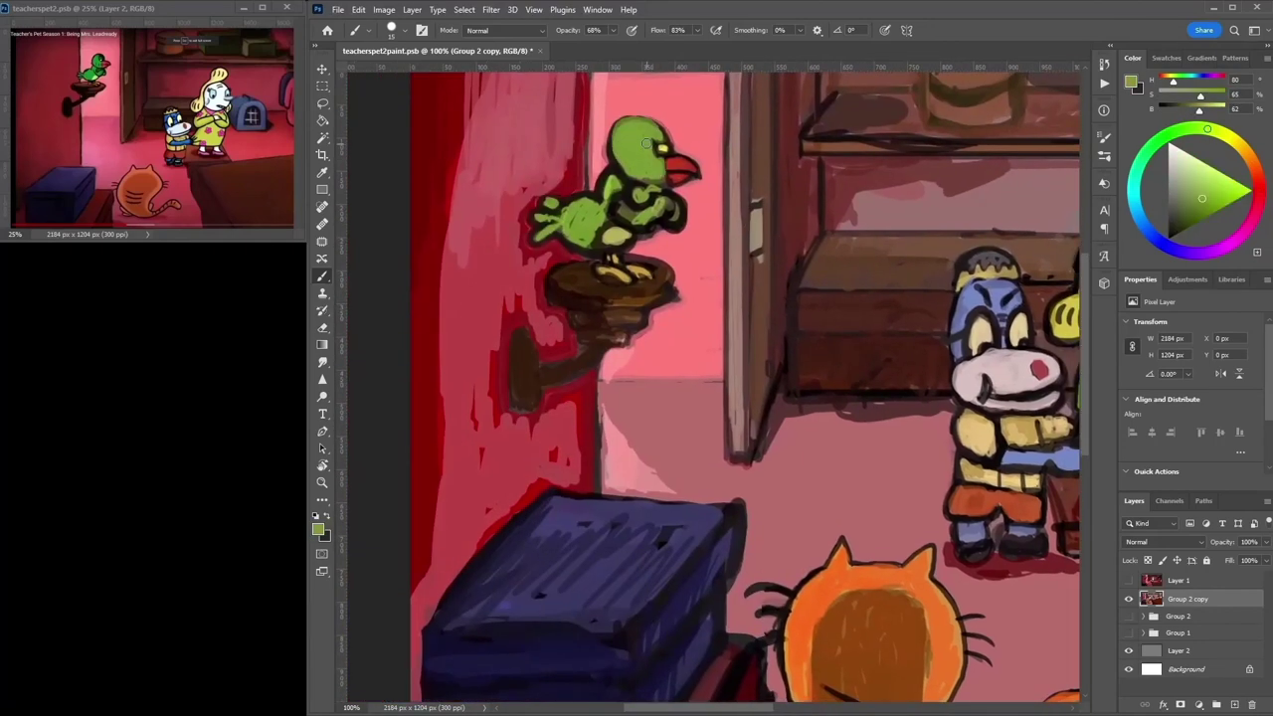
mouse_move(571, 220)
mouse_down()
mouse_move(547, 202)
mouse_move(565, 203)
mouse_move(538, 207)
mouse_move(585, 228)
mouse_move(584, 205)
mouse_move(652, 213)
mouse_move(637, 220)
mouse_move(657, 189)
mouse_up()
alt+click(954, 179)
drag(1041, 140, 1030, 134)
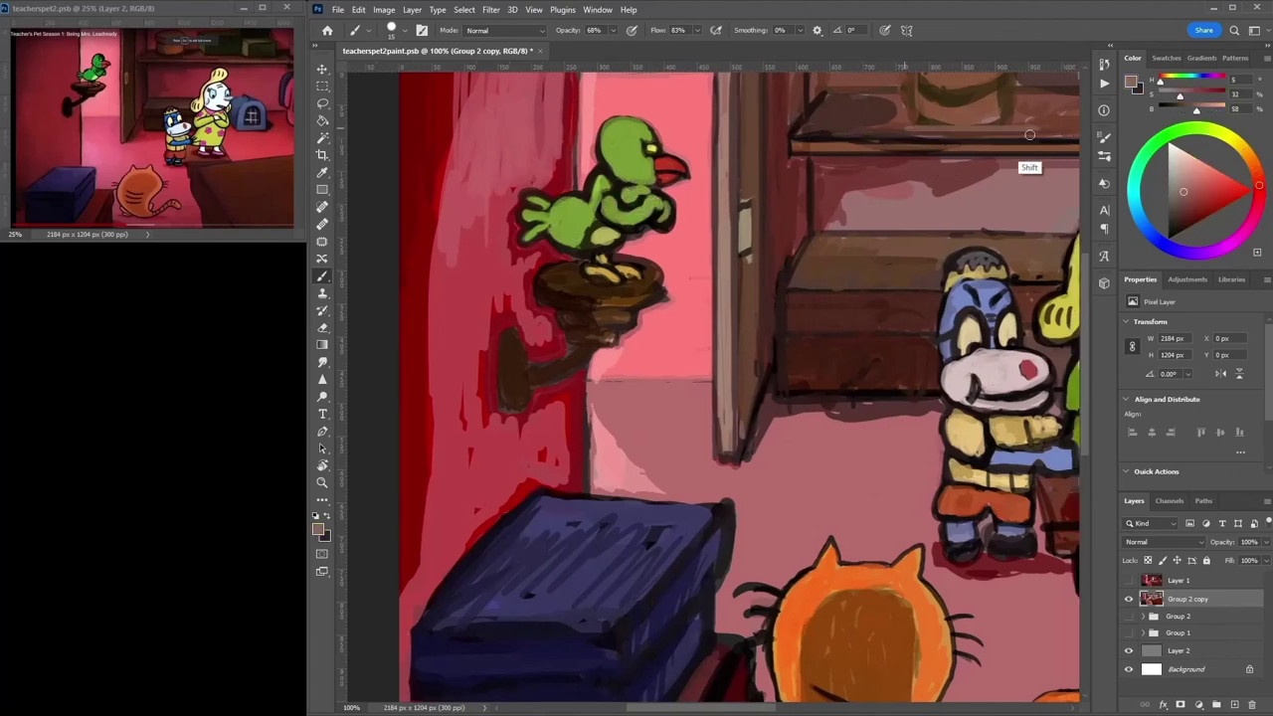
alt+click(955, 119)
drag(1055, 189, 1007, 298)
alt+click(815, 195)
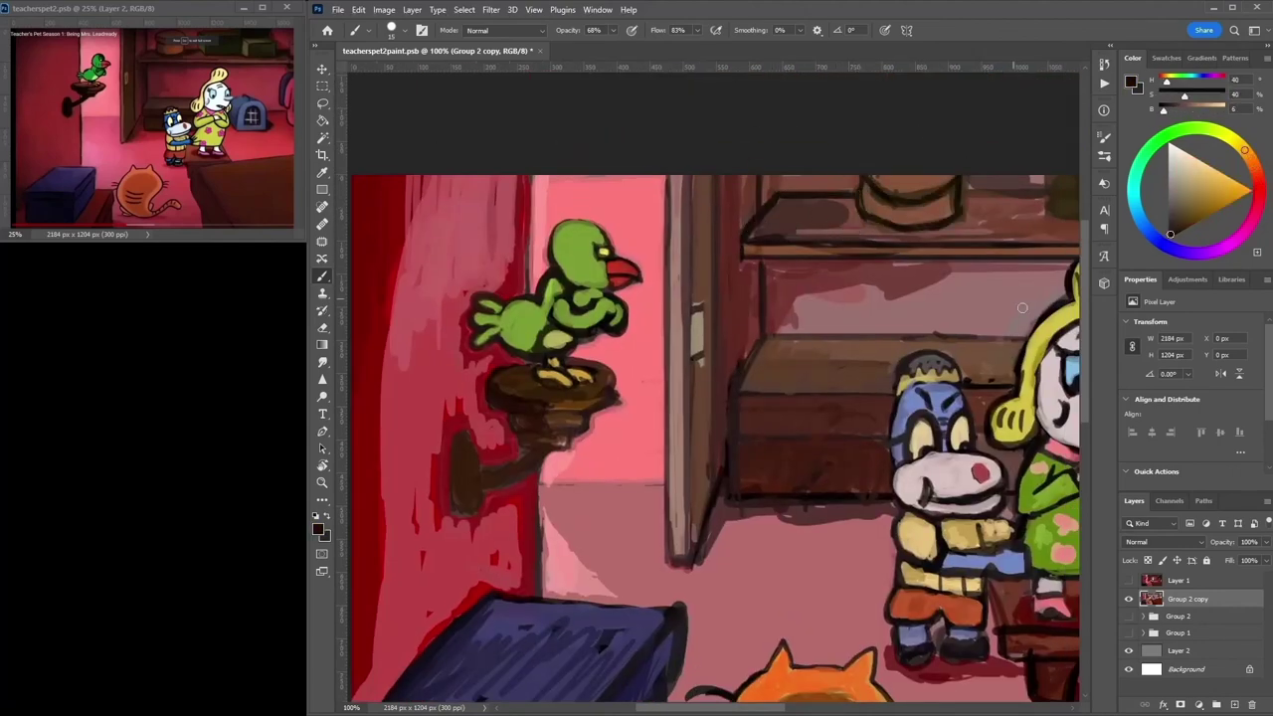
Zoom out to 33.3% and sample reddish-brown, salmon, pinkish-brown and light-blue tones.
key(ctrl+minus)
key(ctrl+minus)
alt+click(965, 272)
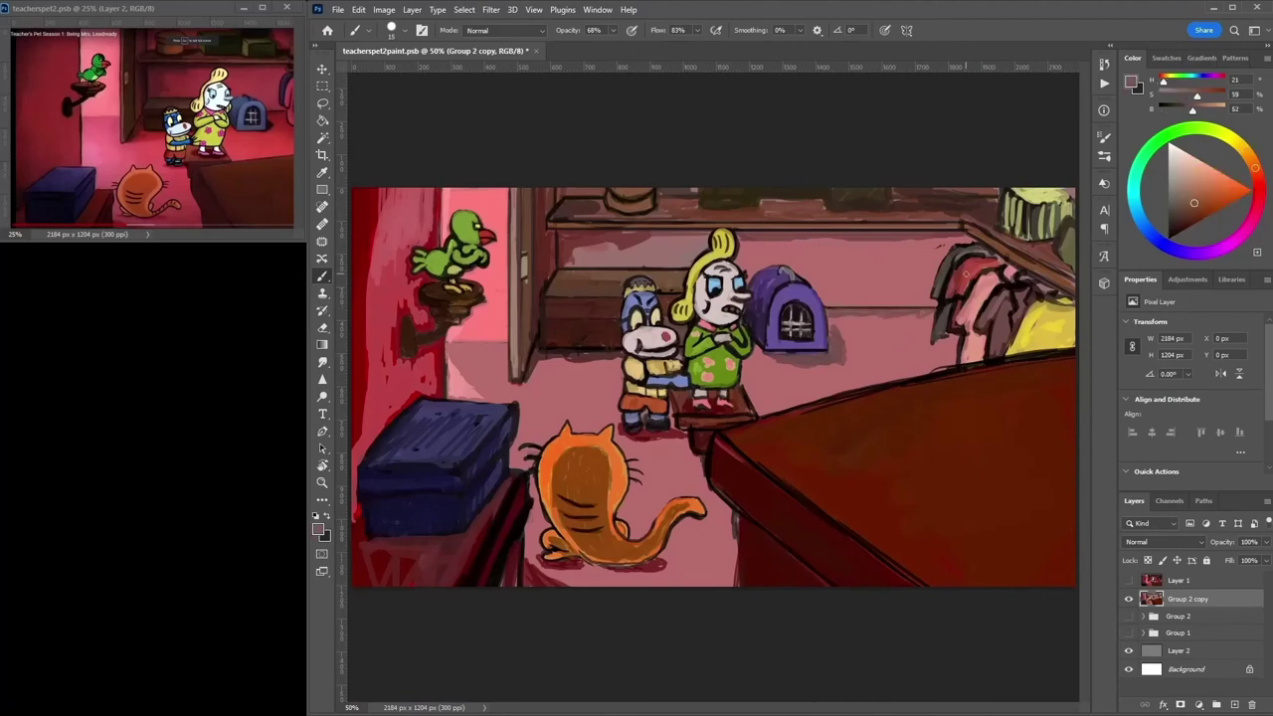
key(ctrl+minus)
alt+click(729, 518)
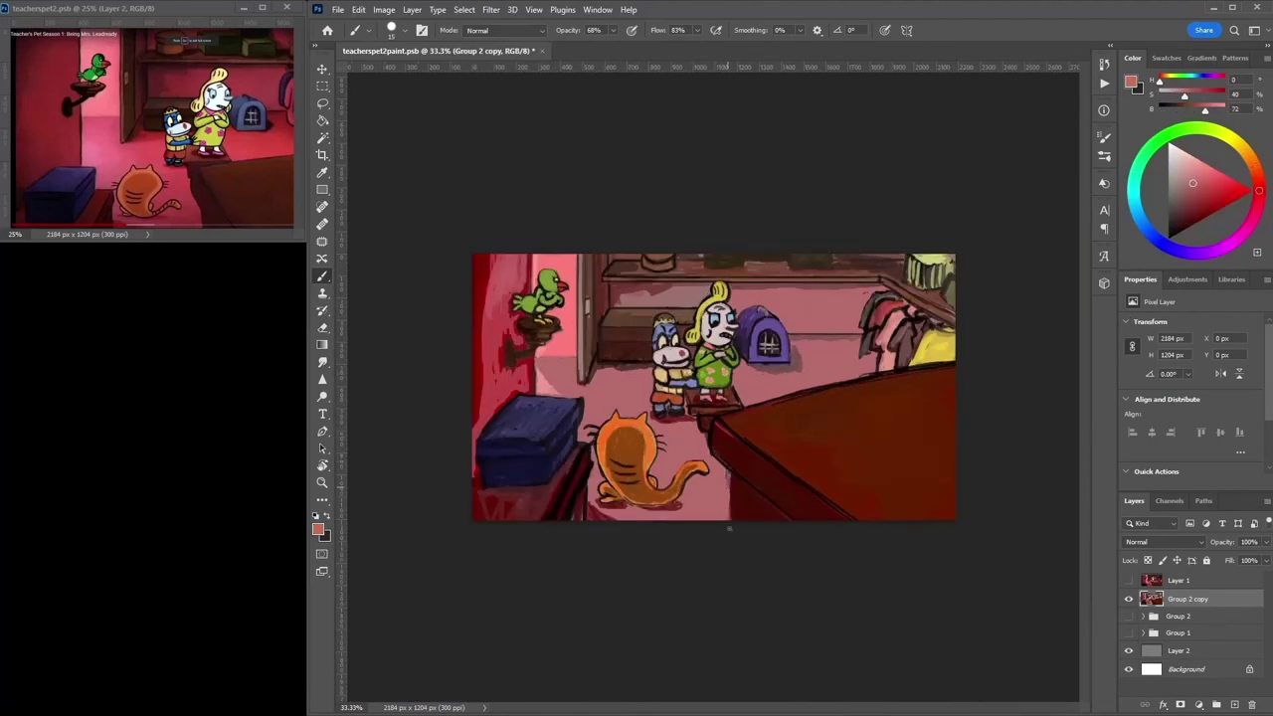
alt+click(793, 280)
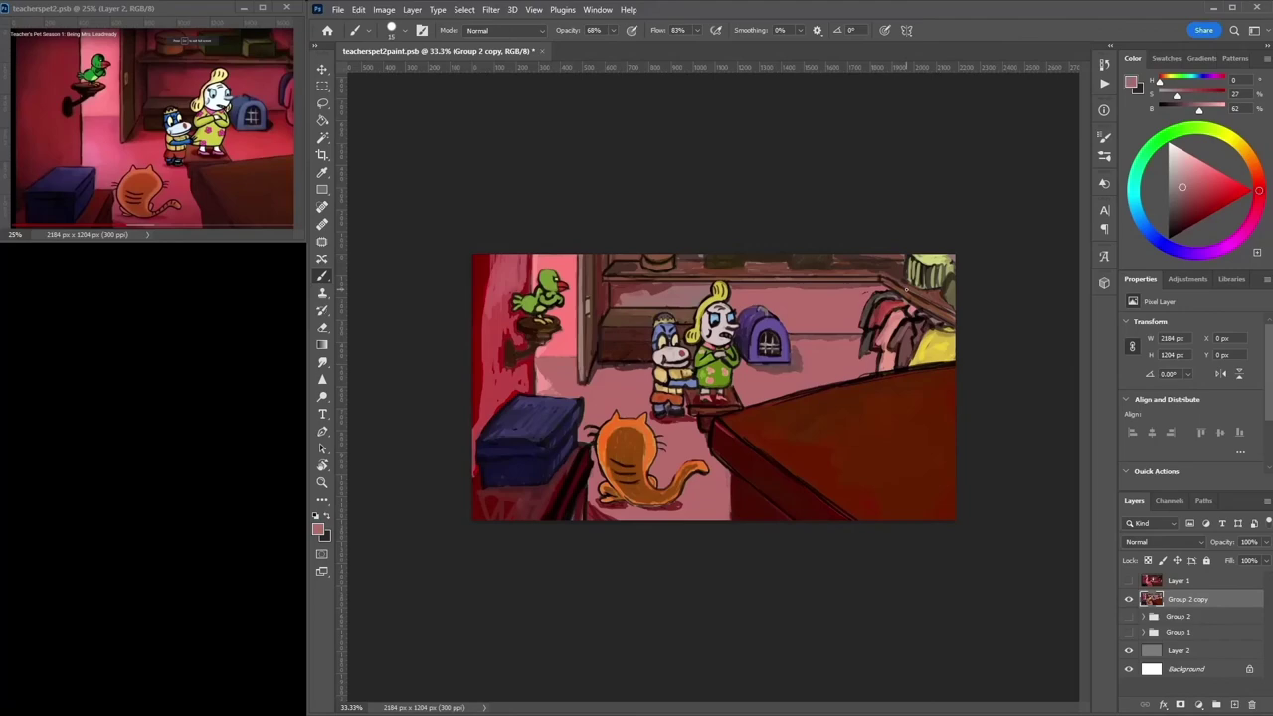
alt+click(661, 326)
At 100% zoom, darken the blonde character's hair outline and touch up her green shirt edges.
key(ctrl+plus)
key(ctrl+plus)
key(ctrl+plus)
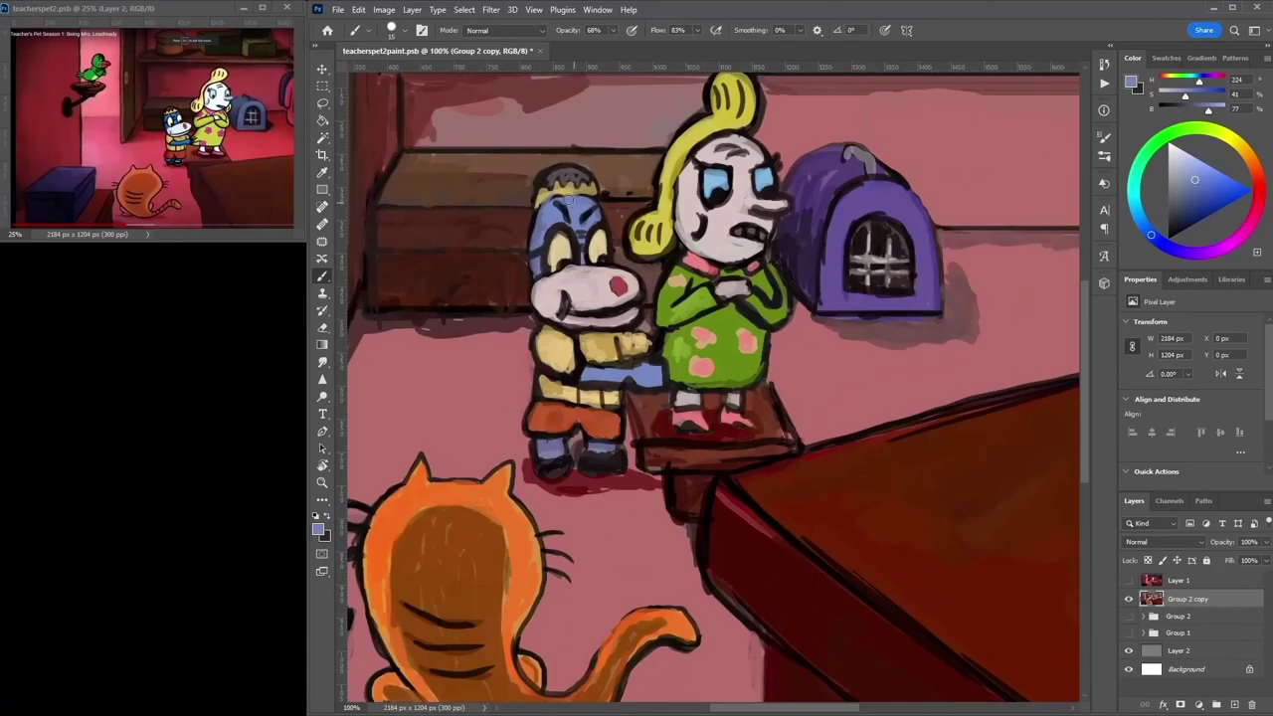
alt+click(731, 139)
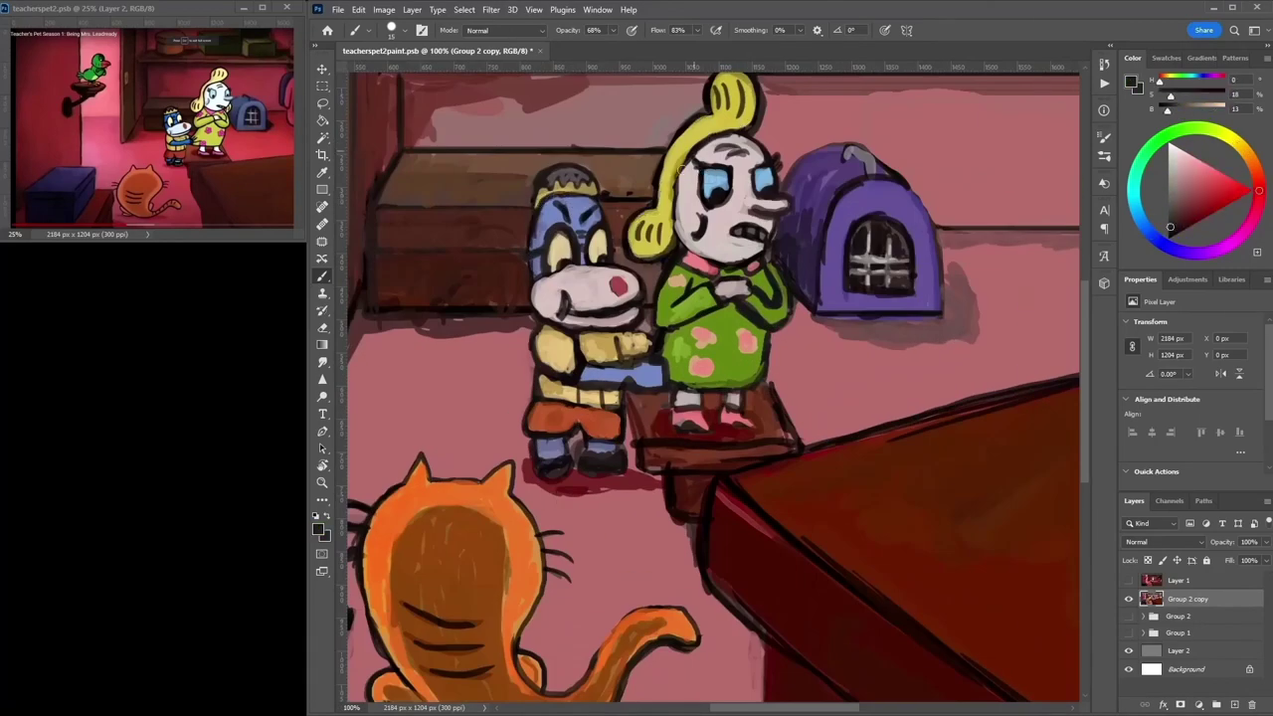
drag(684, 157, 661, 308)
alt+click(660, 368)
drag(675, 386, 723, 382)
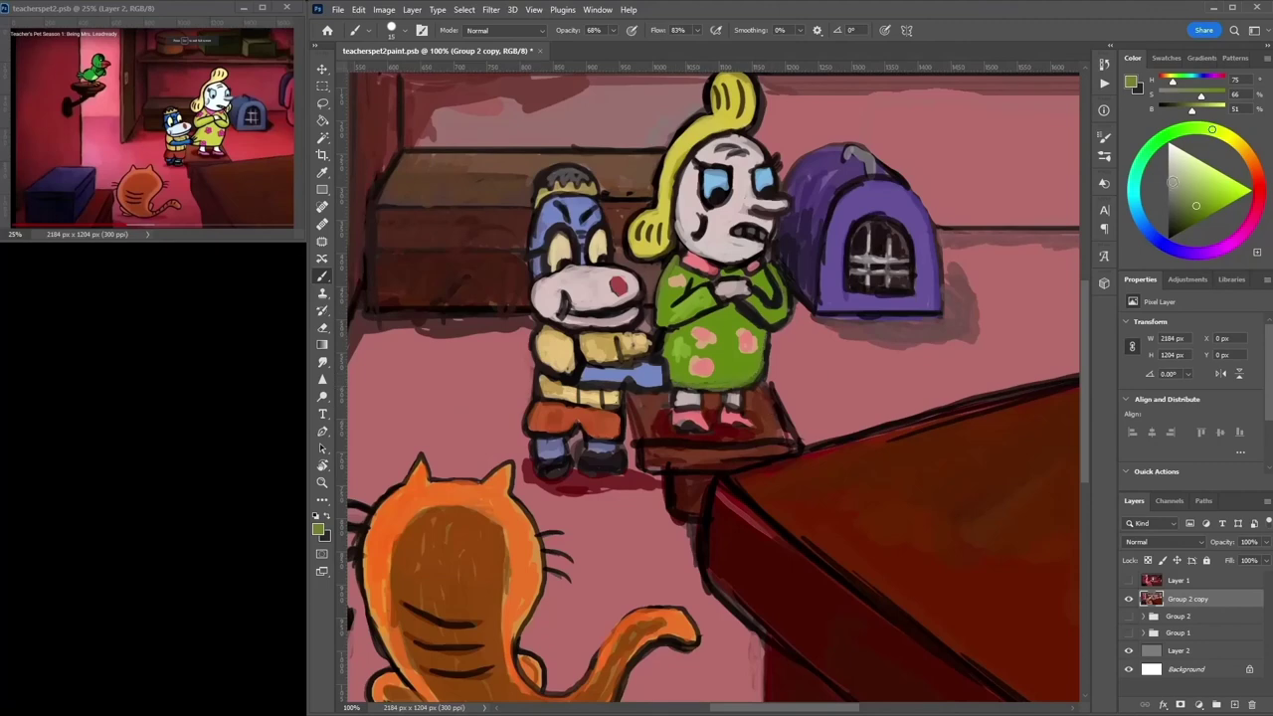
alt+click(738, 398)
At 50% zoom, paint dark red shading on the floor by the counter base and under the blue box.
key(ctrl+minus)
key(ctrl+minus)
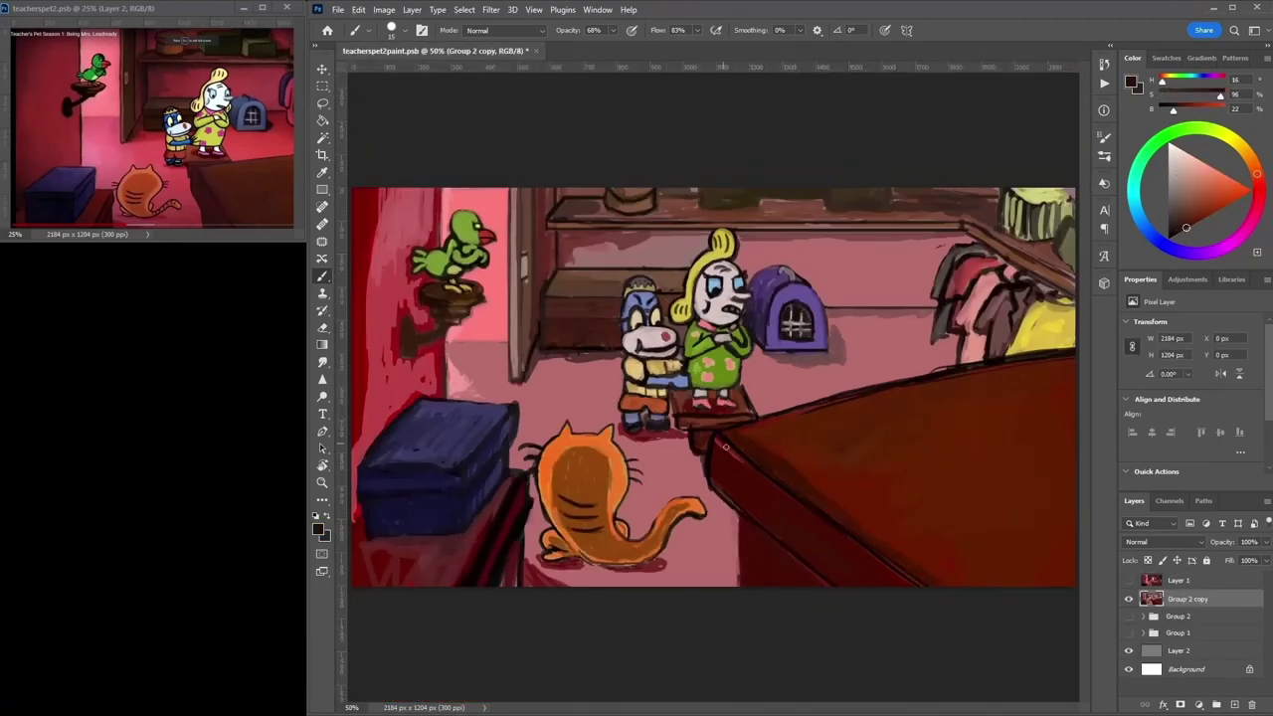
alt+click(748, 577)
mouse_move(748, 577)
mouse_down()
mouse_move(818, 582)
mouse_move(750, 570)
mouse_up()
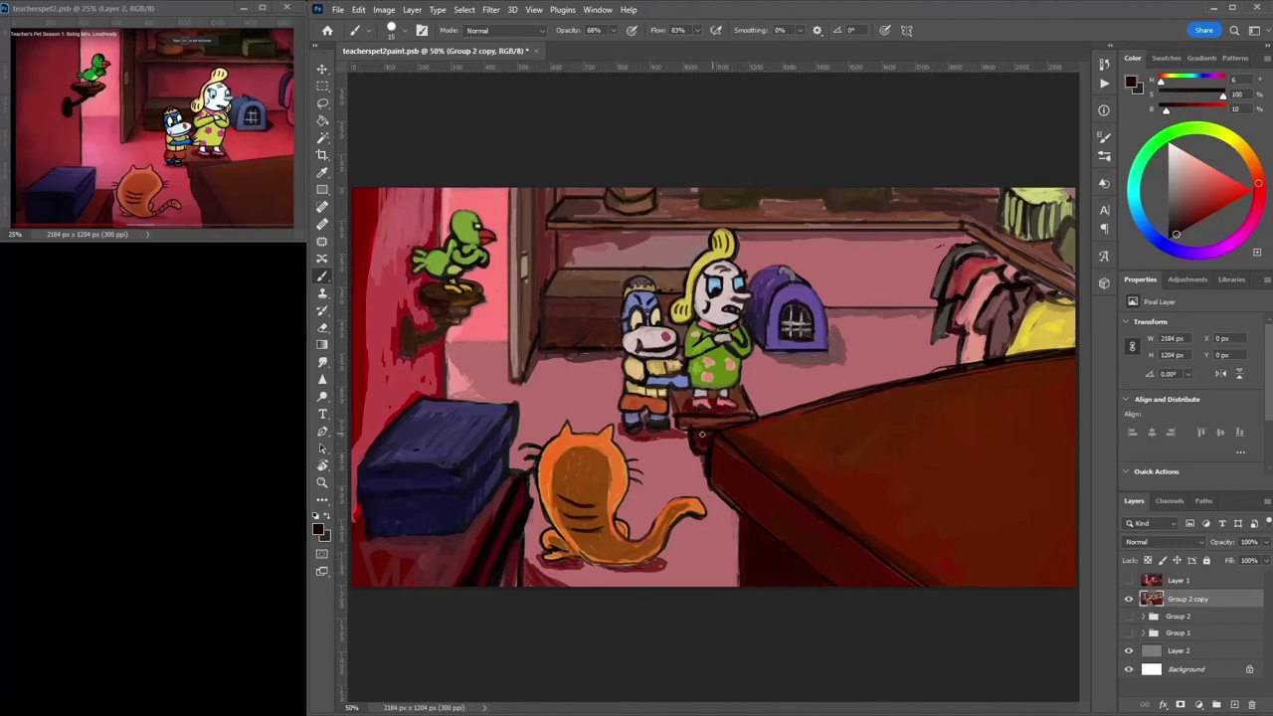
alt+click(515, 572)
drag(513, 555, 515, 572)
alt+click(367, 528)
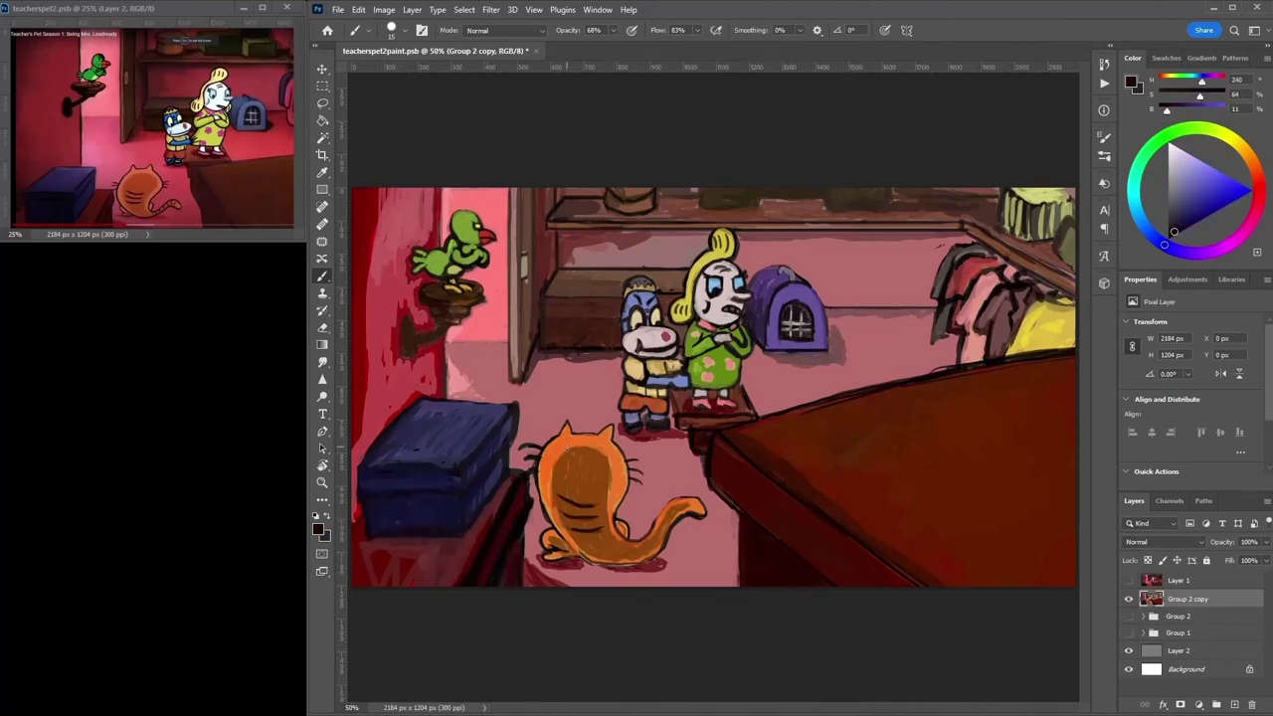
alt+click(470, 497)
alt+click(495, 519)
mouse_move(490, 556)
mouse_down()
mouse_move(428, 567)
mouse_move(388, 552)
mouse_move(396, 577)
mouse_up()
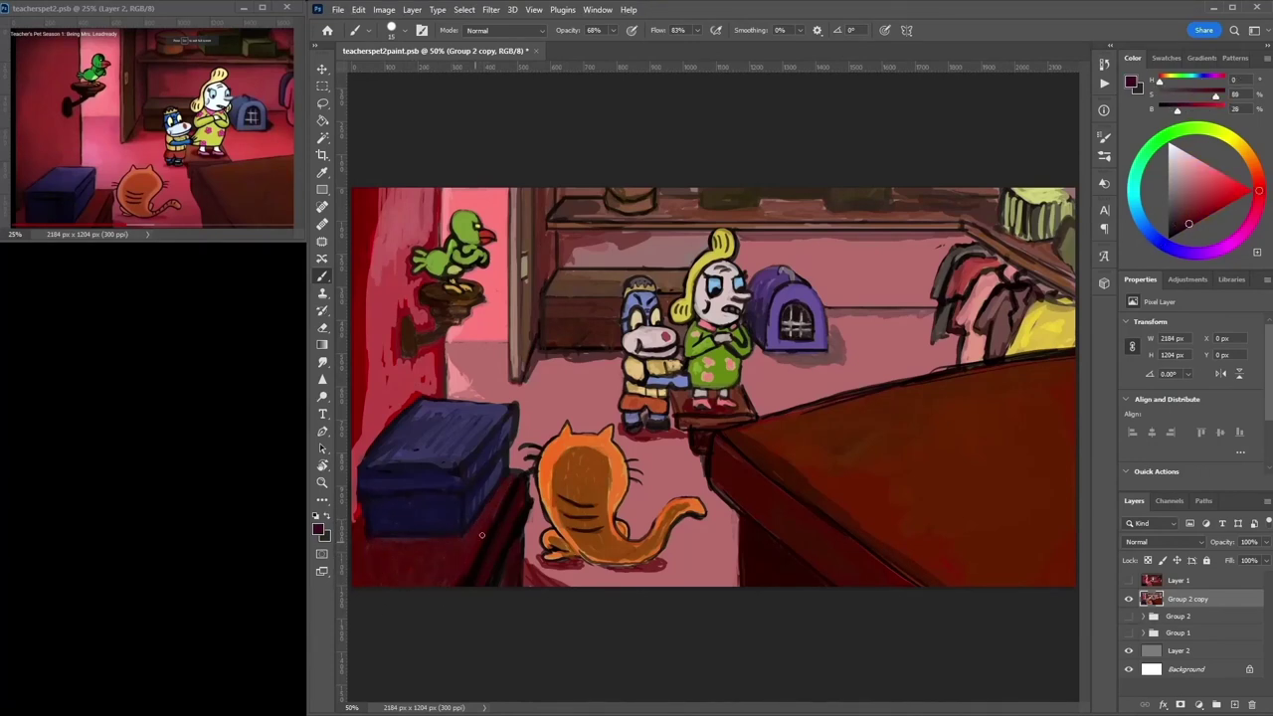